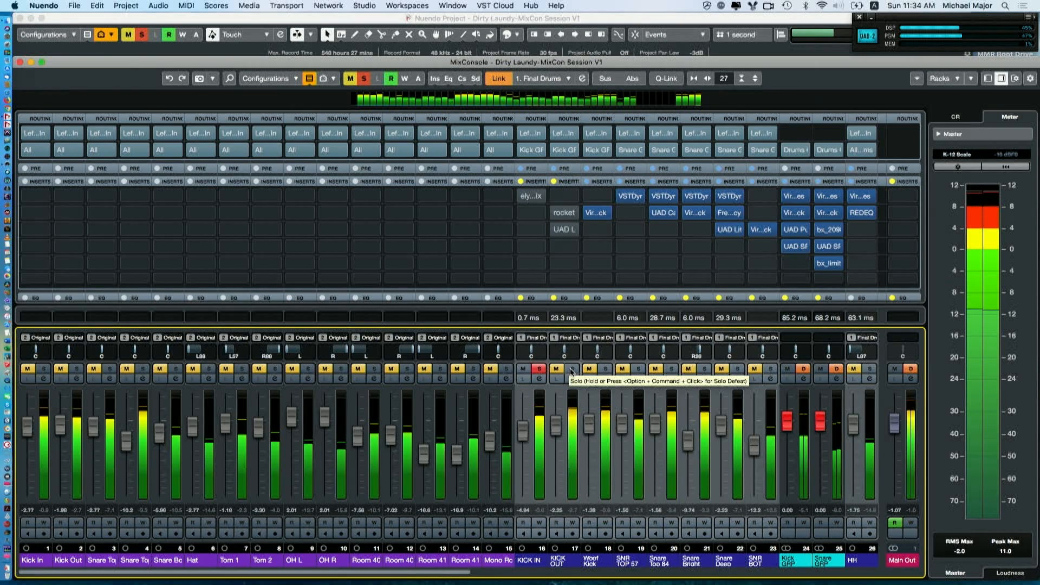
Try to solo KICK OUT alongside the soloed KICK IN channel, clear the solo and stop playback.
{"action": "left_click", "coordinate": [571, 371]}
{"action": "left_click", "coordinate": [570, 371]}
{"action": "left_click", "coordinate": [571, 371]}
{"action": "key", "text": "space"}
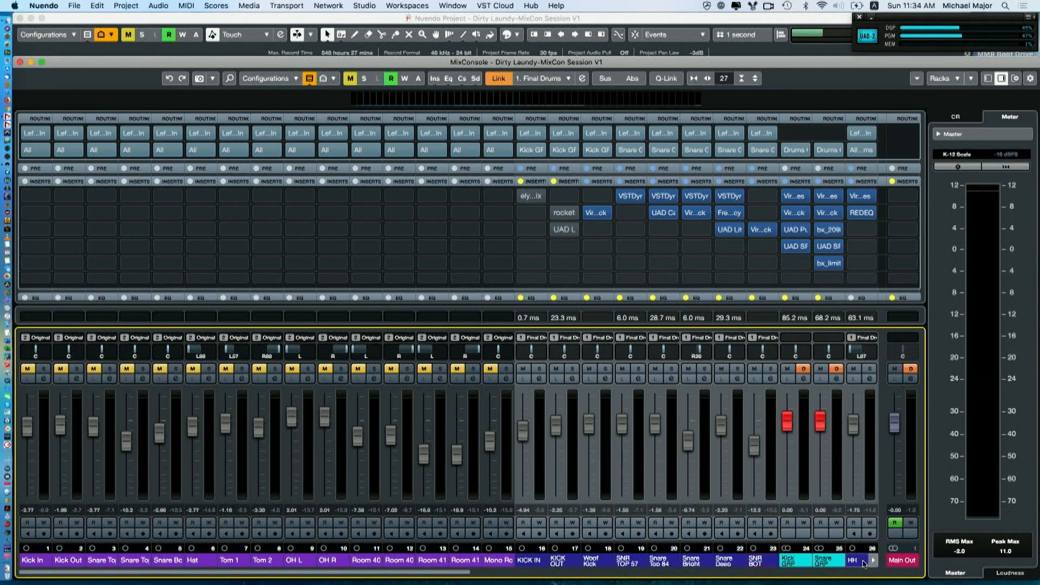
Unlink the Final Drums channels in the mixer and solo only the KICK IN channel.
{"action": "scroll", "coordinate": [869, 564], "scroll_direction": "right", "scroll_amount": 3}
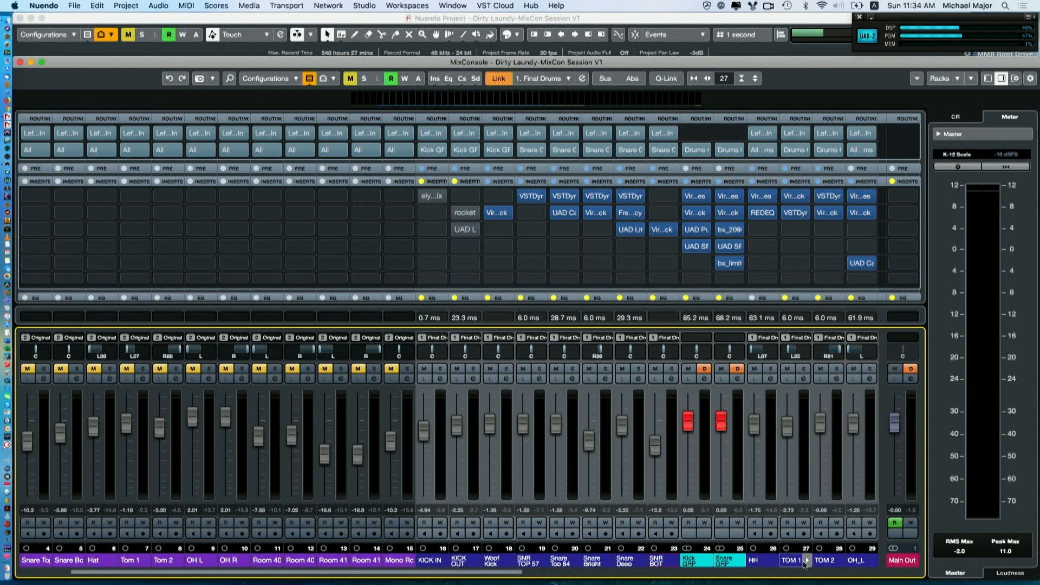
{"action": "scroll", "coordinate": [865, 476], "scroll_direction": "right", "scroll_amount": 2}
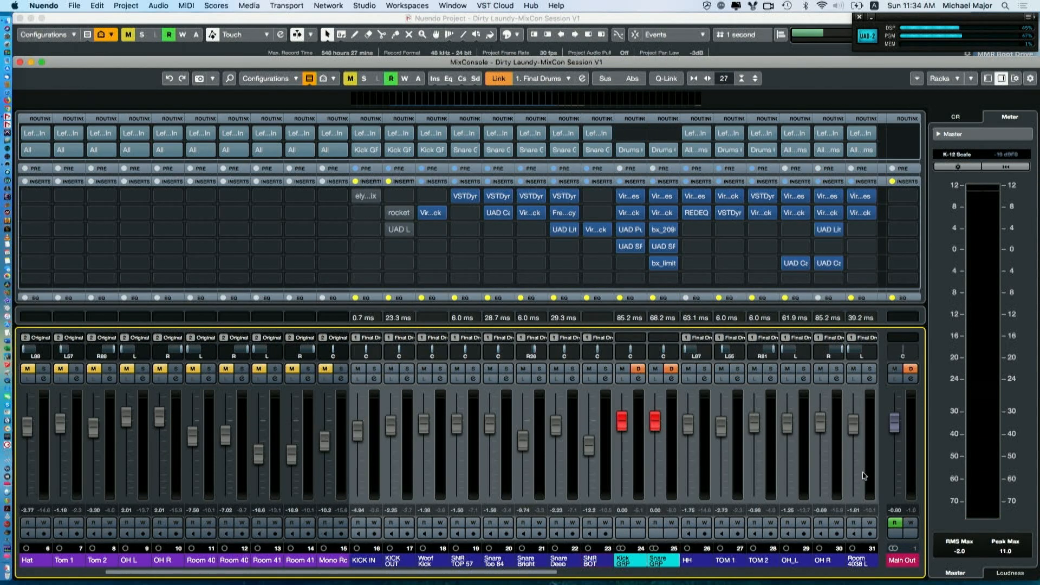
{"action": "scroll", "coordinate": [865, 476], "scroll_direction": "right", "scroll_amount": 6}
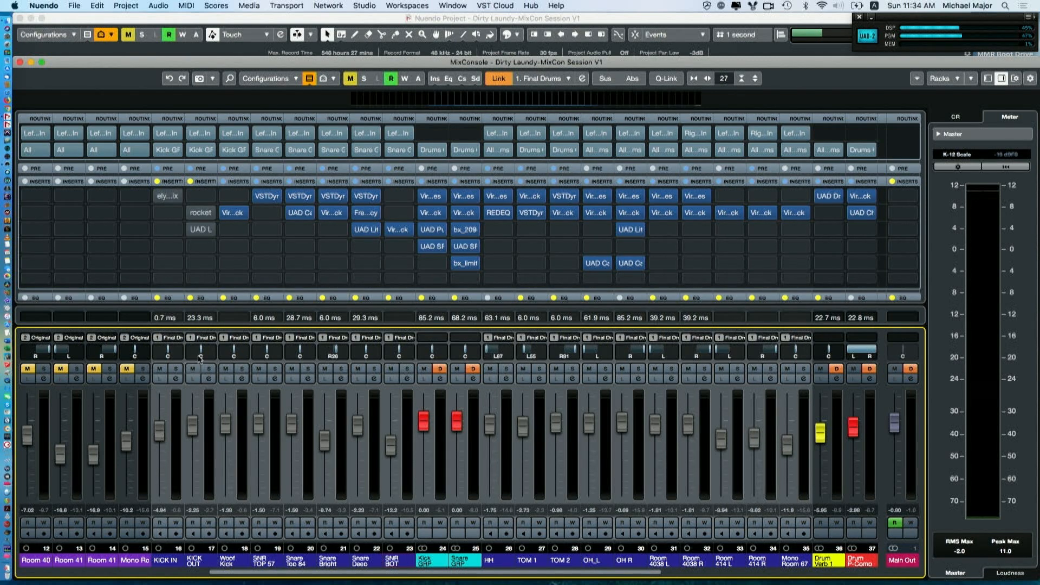
{"action": "left_click", "coordinate": [171, 338]}
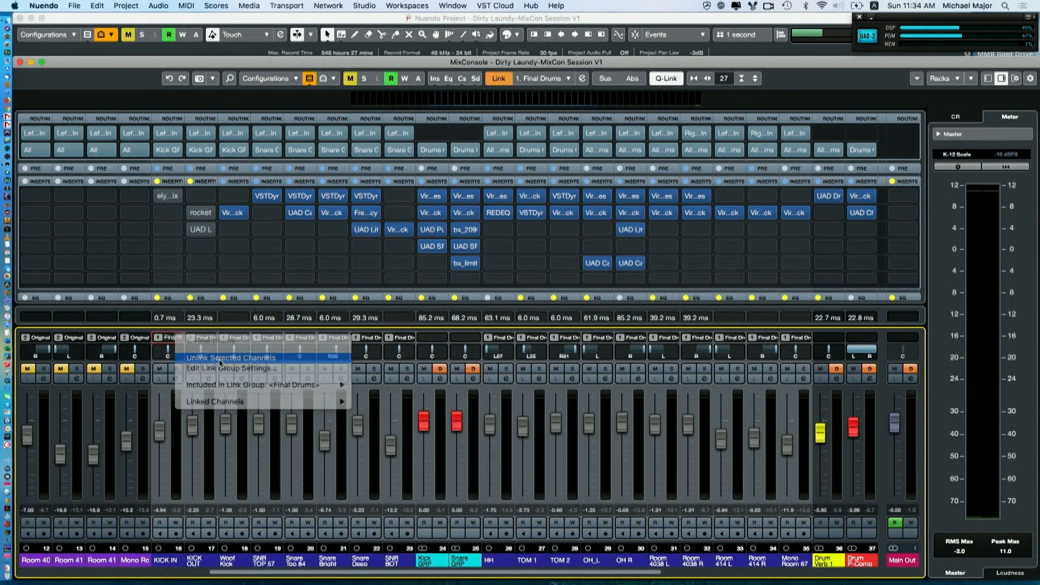
{"action": "left_click", "coordinate": [220, 357]}
{"action": "left_click", "coordinate": [176, 368]}
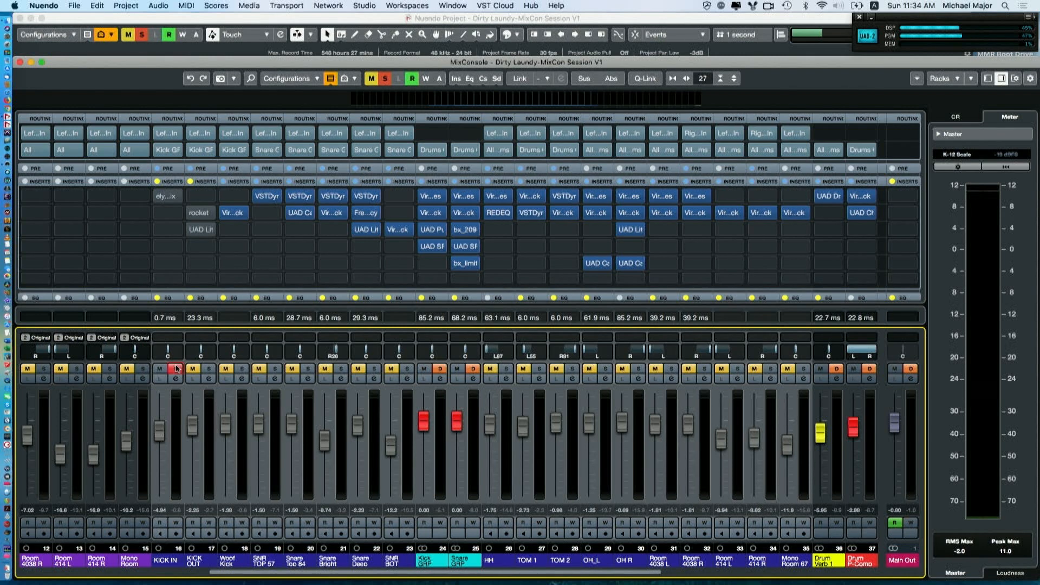
Play the soloed KICK IN, add KICK OUT to the solo, bring up the project window and stop playback.
{"action": "key", "text": "space"}
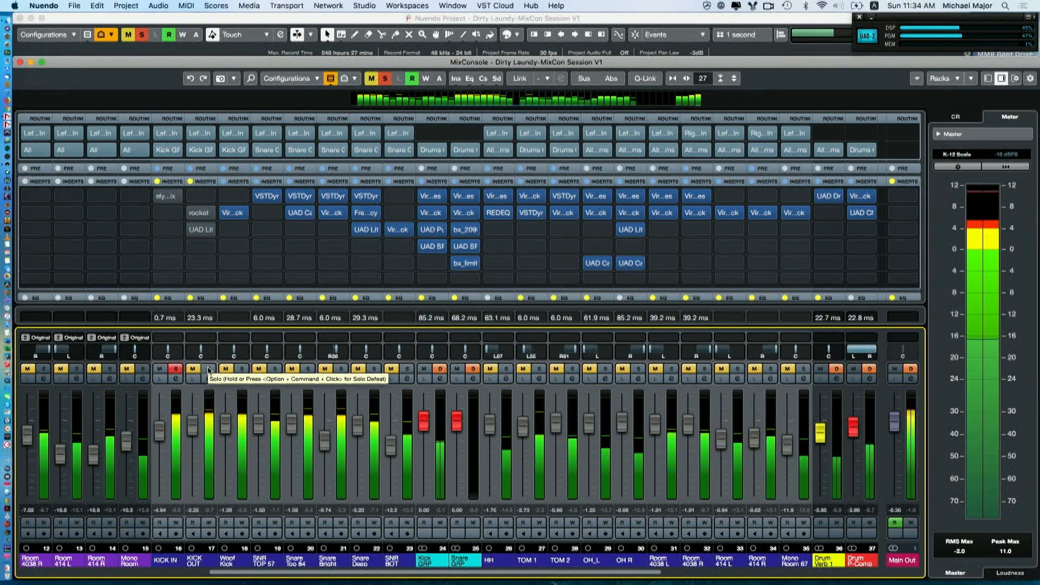
{"action": "left_click", "coordinate": [208, 369]}
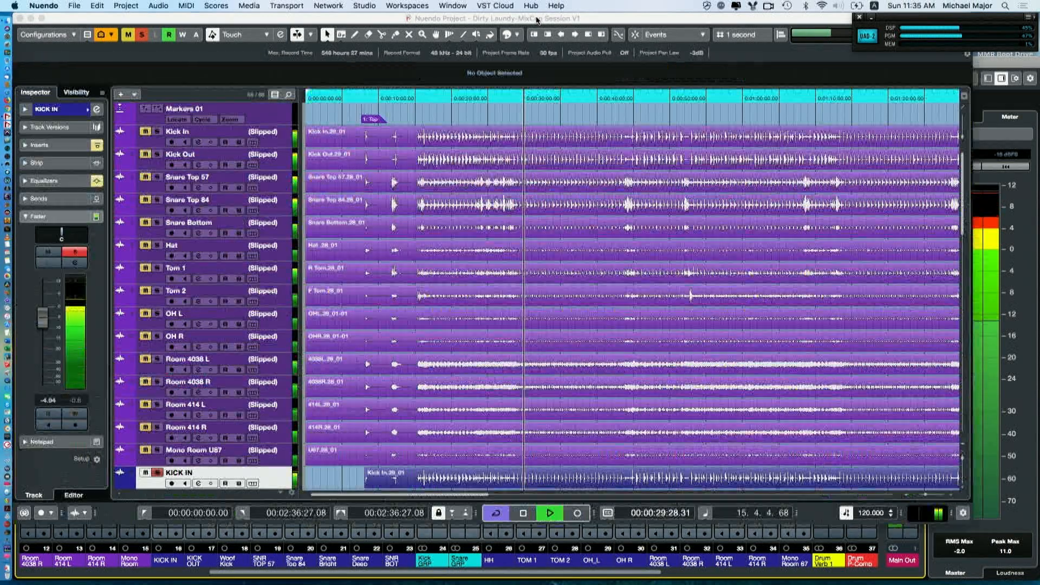
{"action": "key", "text": "F3"}
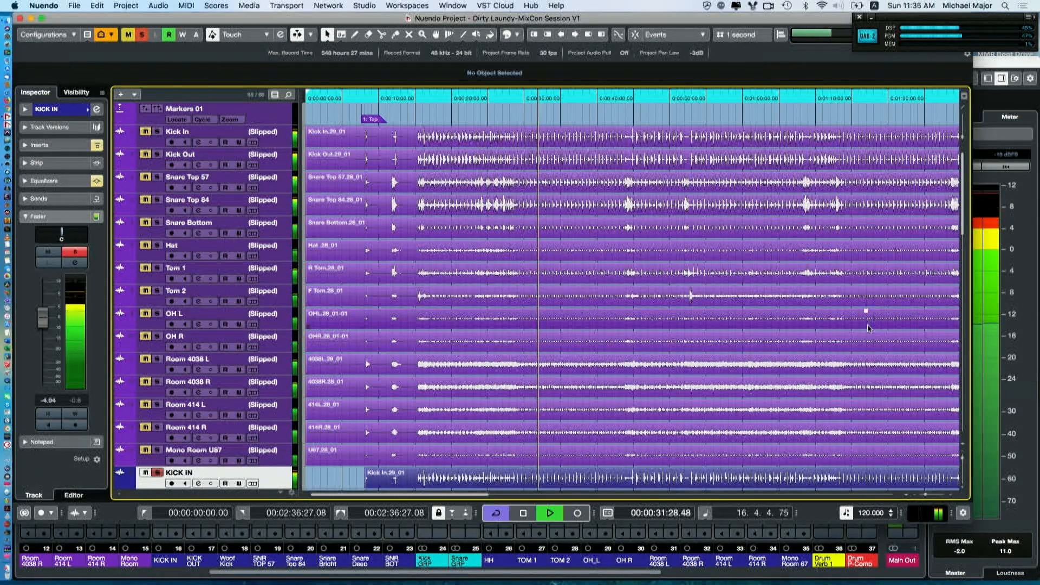
{"action": "key", "text": "space"}
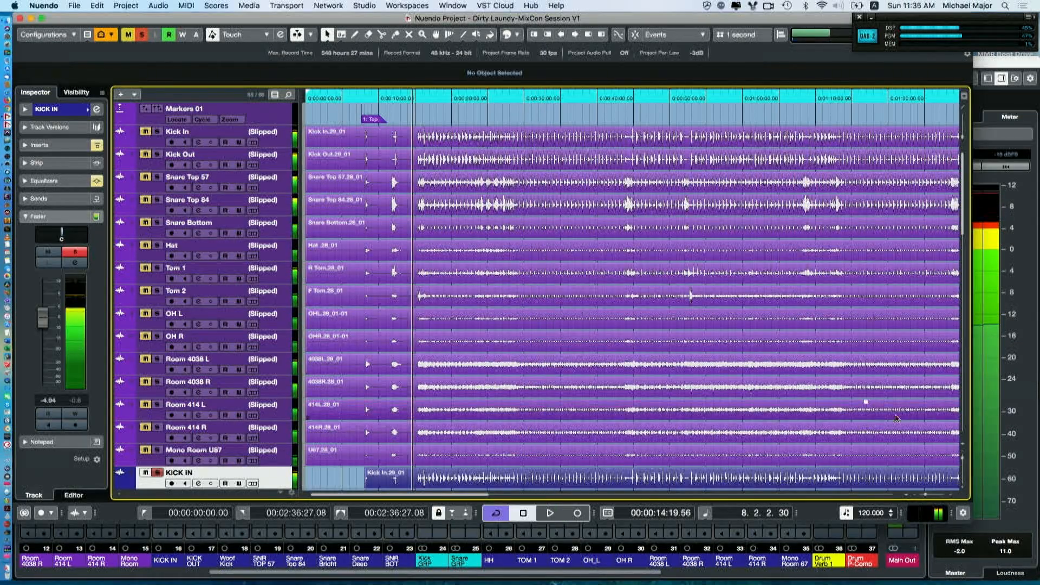
Switch the project ruler's time format to samples with the original Kick In event selected.
{"action": "key", "text": "F3"}
{"action": "key", "text": "F3"}
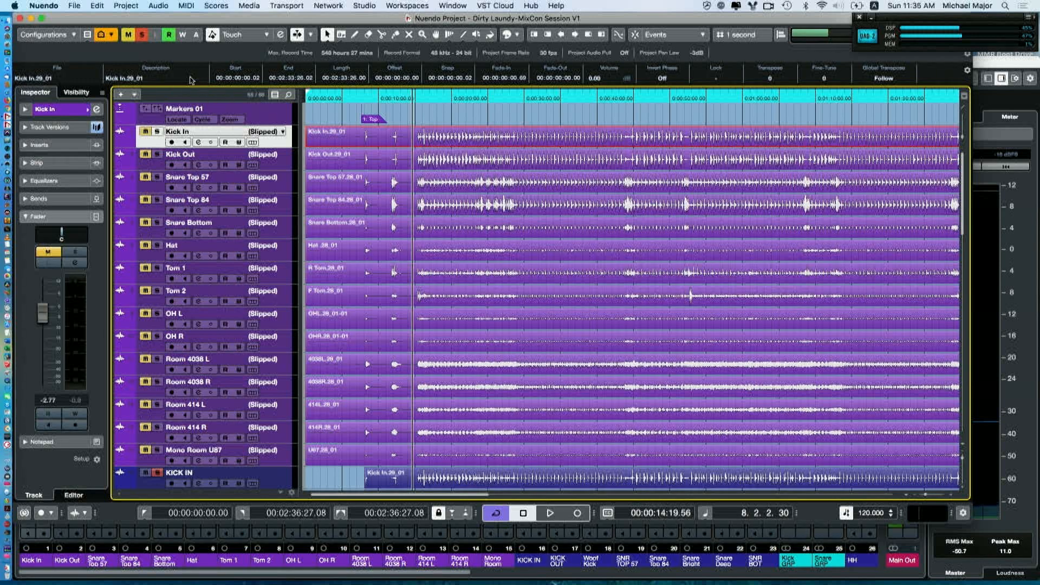
{"action": "right_click", "coordinate": [533, 95]}
{"action": "left_click", "coordinate": [577, 153]}
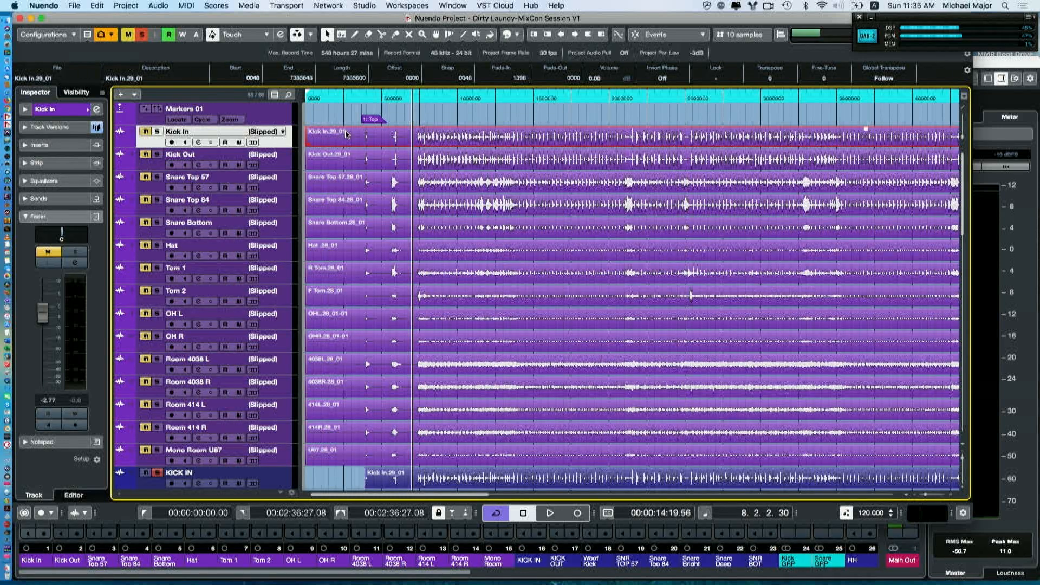
Examine the start position in samples of each close-mic event, from Kick Out through the snares and hat to Tom 2.
{"action": "left_click", "coordinate": [370, 163]}
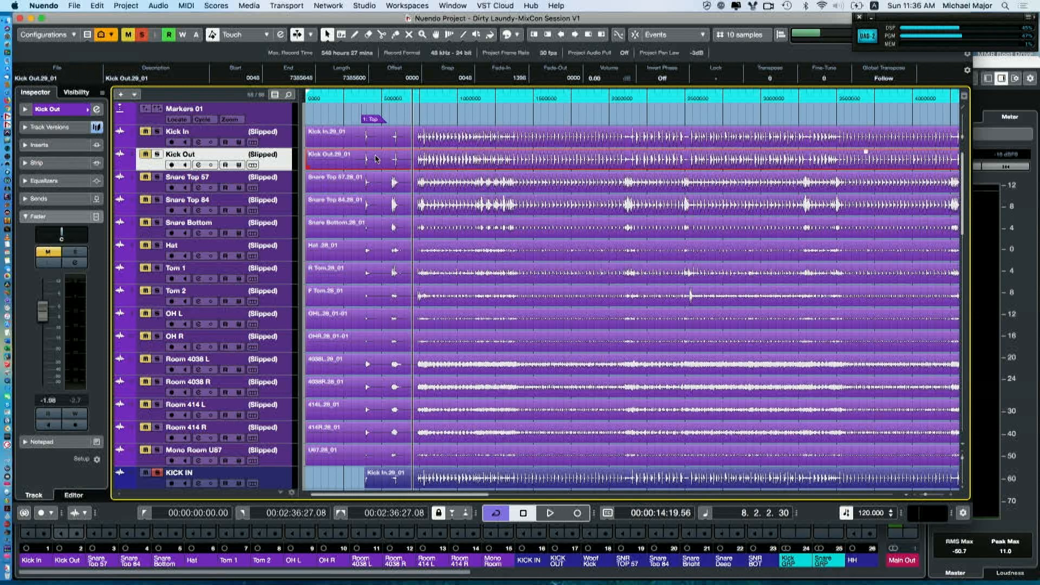
{"action": "left_click", "coordinate": [373, 184]}
{"action": "left_click", "coordinate": [376, 205]}
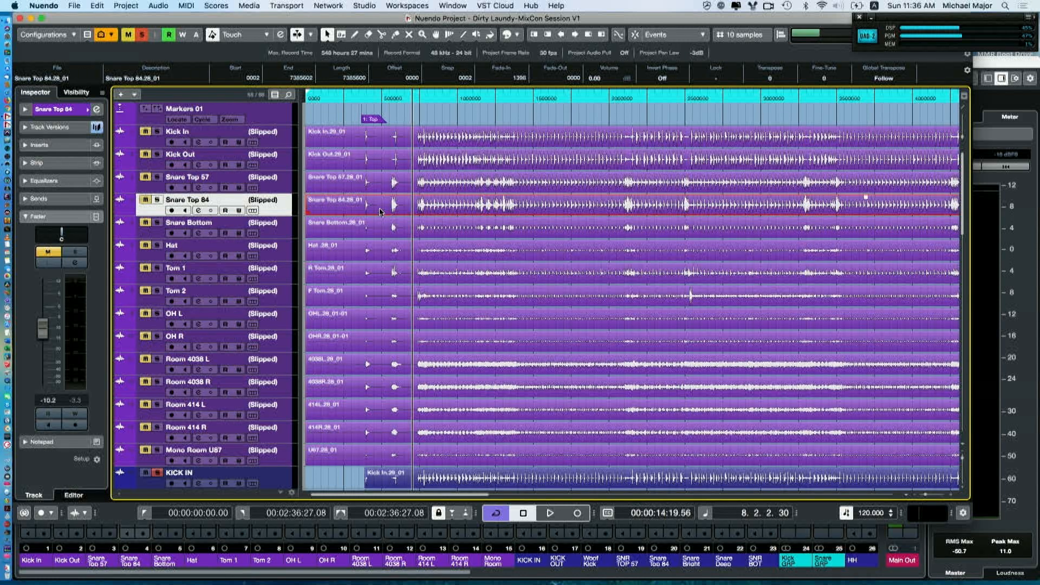
{"action": "left_click", "coordinate": [403, 227]}
{"action": "left_click", "coordinate": [403, 251]}
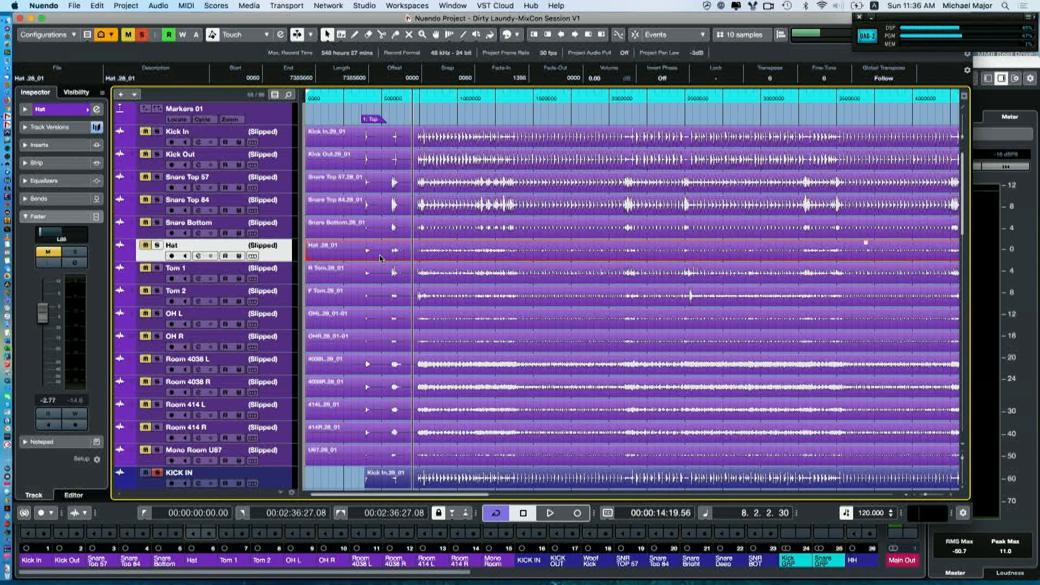
{"action": "left_click", "coordinate": [386, 272]}
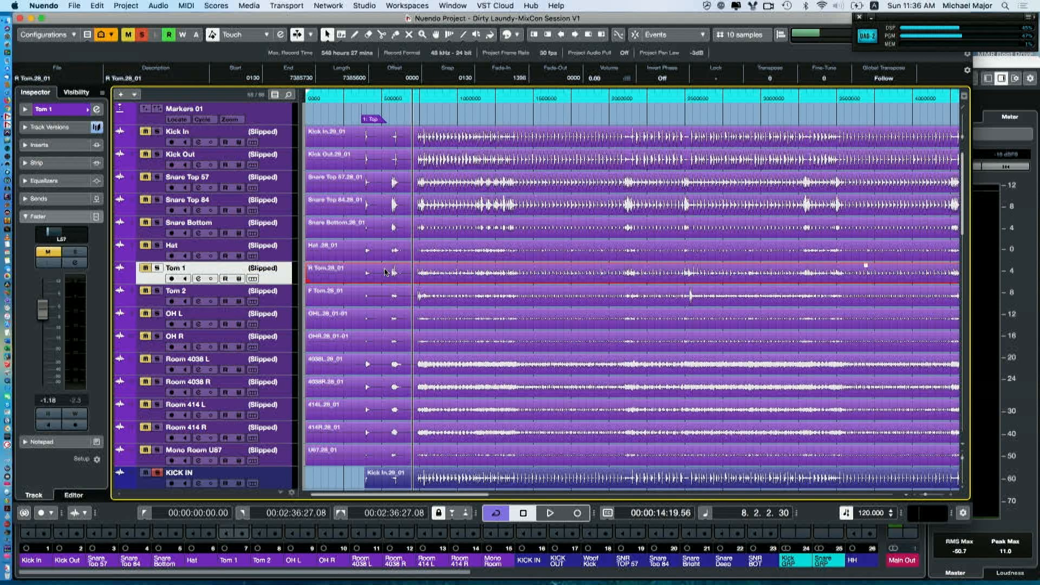
{"action": "left_click", "coordinate": [382, 295]}
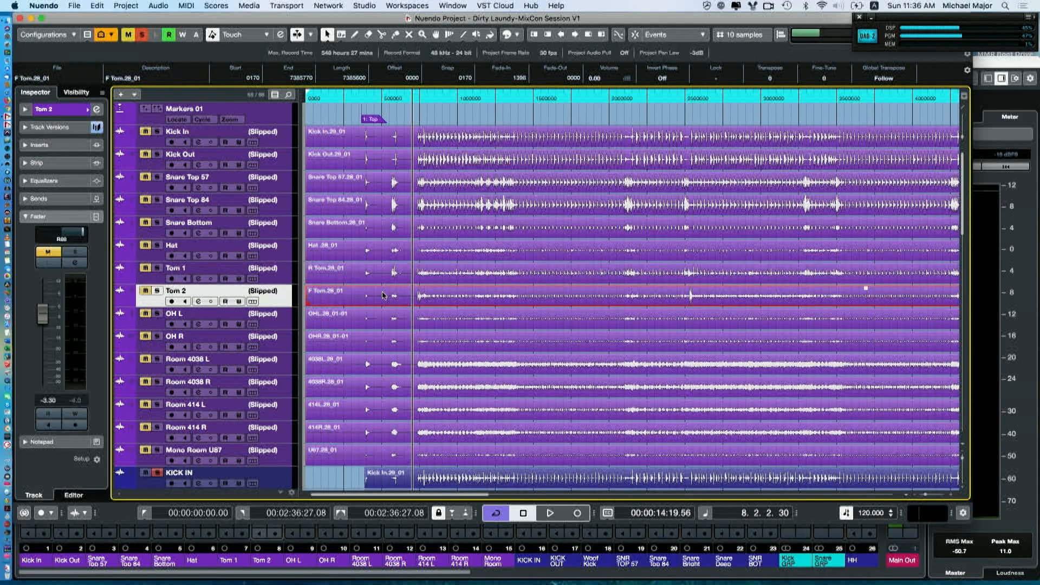
Examine the start position in samples of the overhead and room mic events, from OH L to Mono Room U87.
{"action": "left_click", "coordinate": [385, 318]}
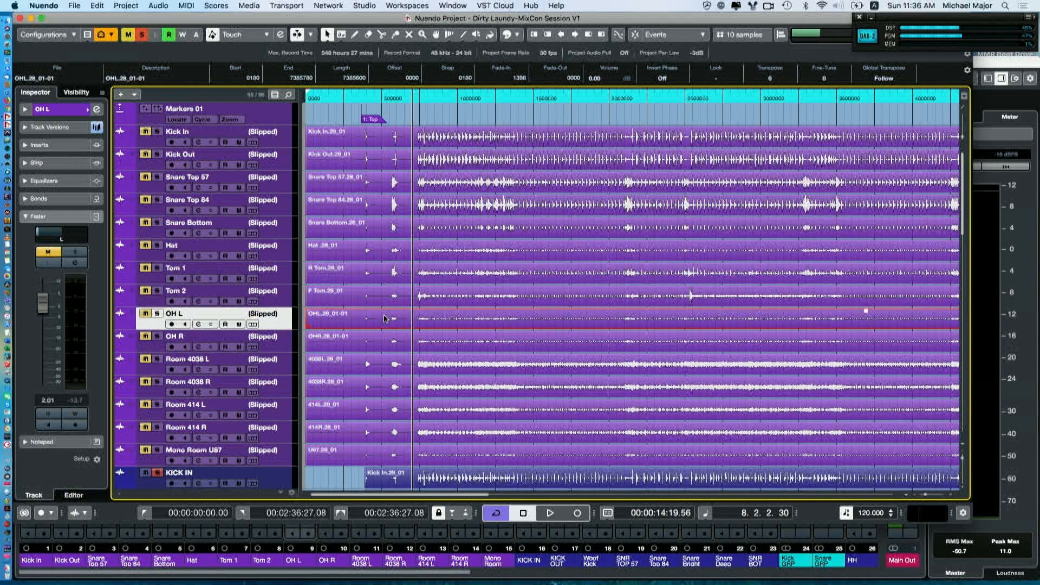
{"action": "left_click", "coordinate": [387, 340]}
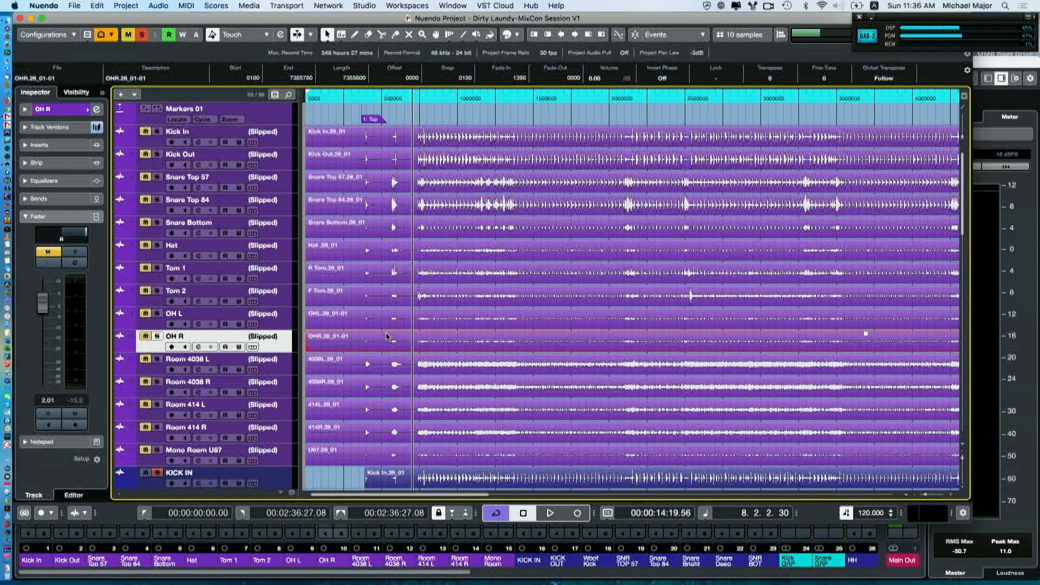
{"action": "left_click", "coordinate": [389, 363]}
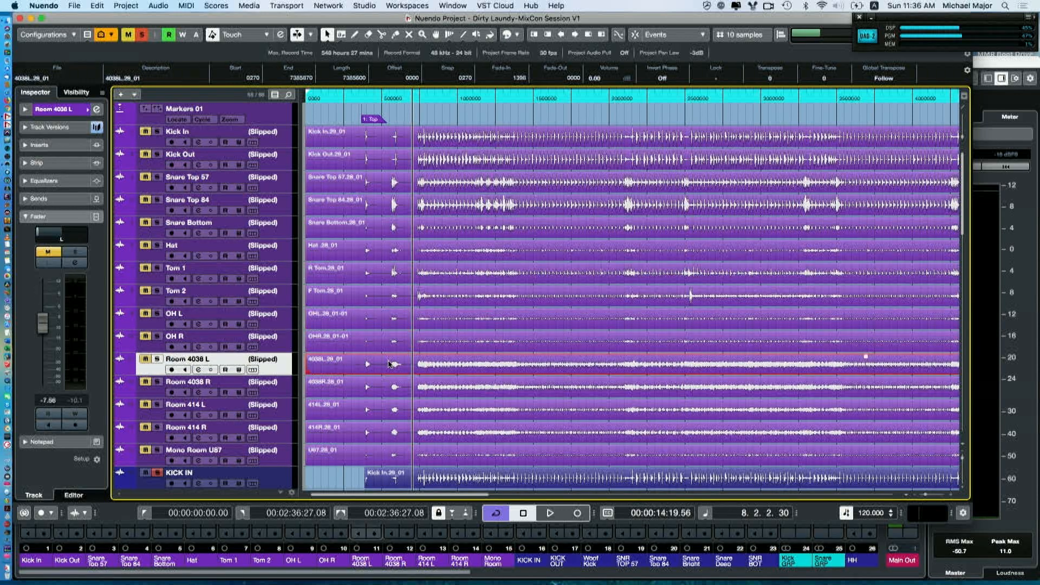
{"action": "left_click", "coordinate": [395, 389]}
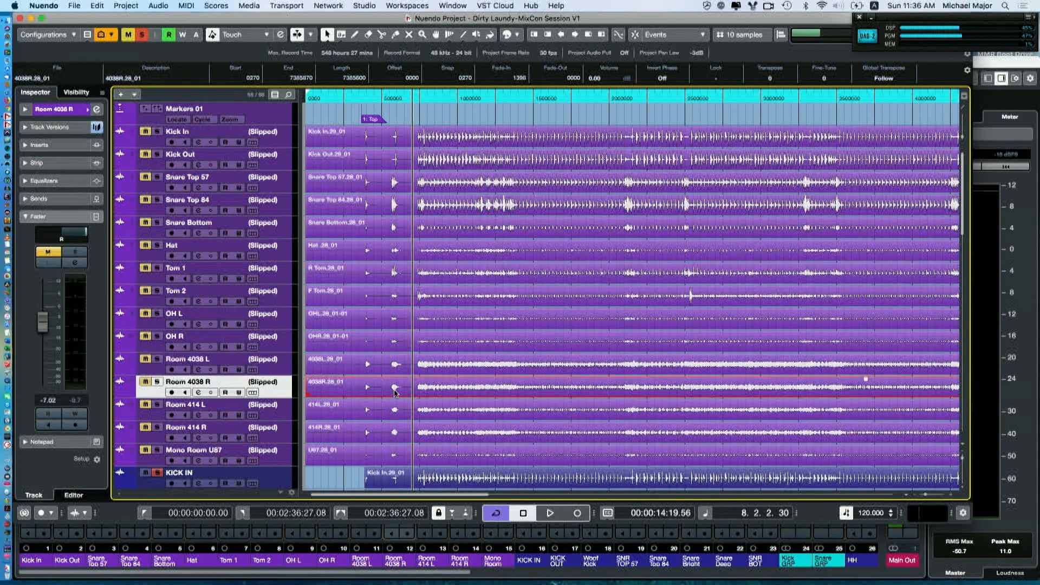
{"action": "left_click", "coordinate": [397, 414]}
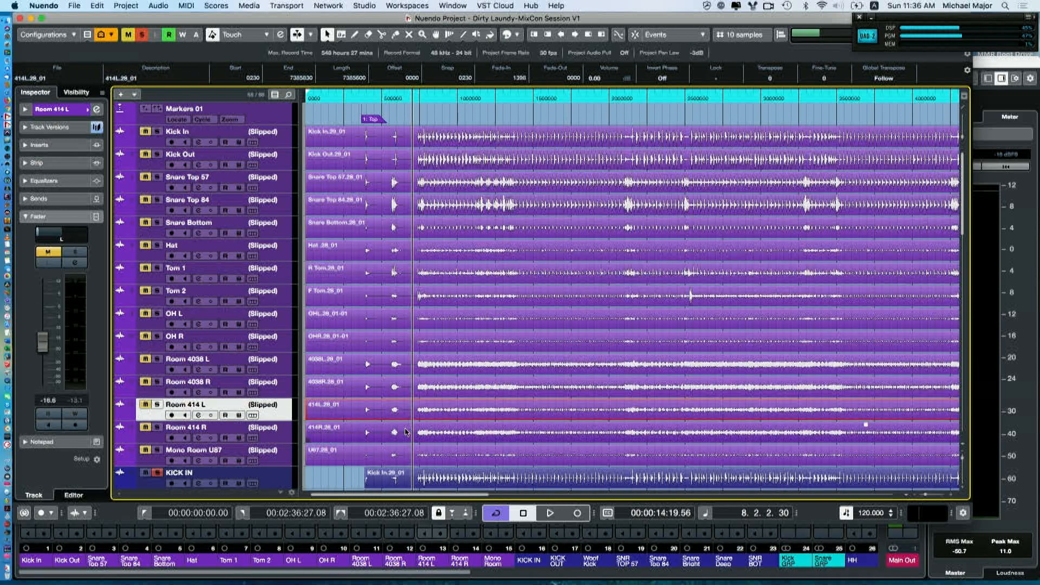
{"action": "left_click", "coordinate": [406, 431]}
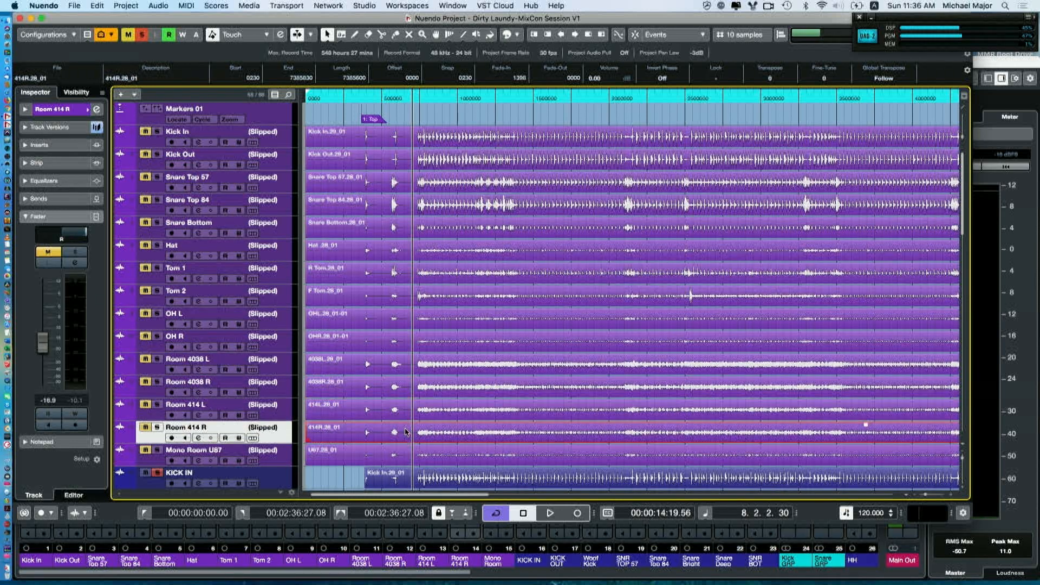
{"action": "left_click", "coordinate": [407, 460]}
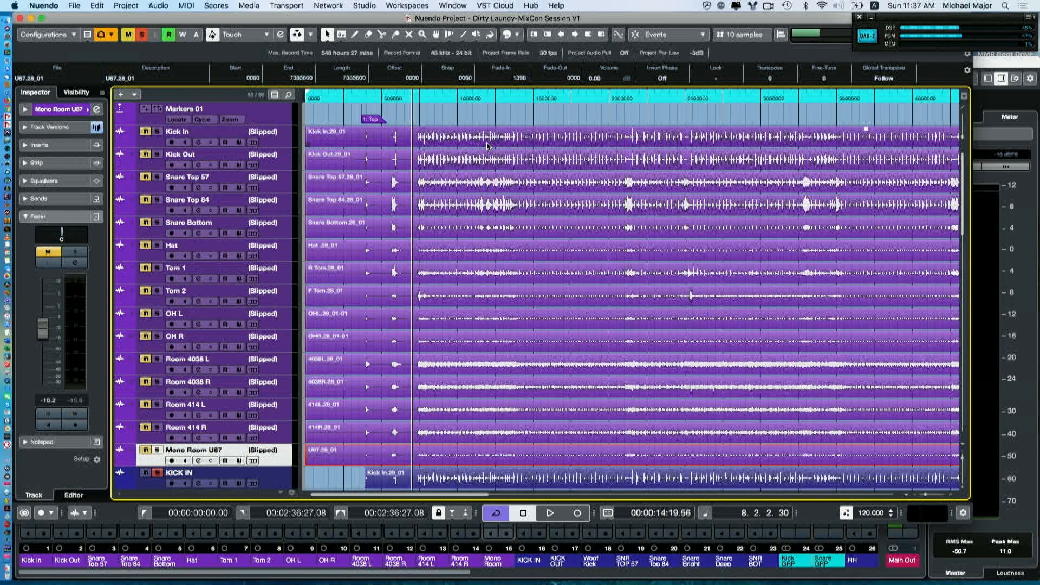
Enlarge the track heights, play the kick drums, check the mixer and select the original Kick Out event.
{"action": "key", "text": "shift+h"}
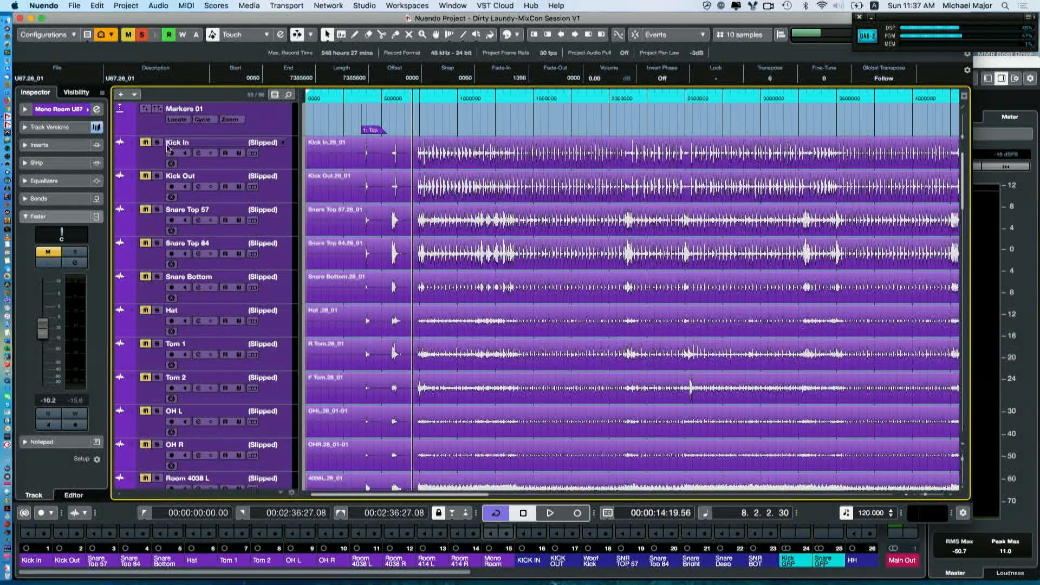
{"action": "left_click", "coordinate": [158, 143]}
{"action": "key", "text": "F3"}
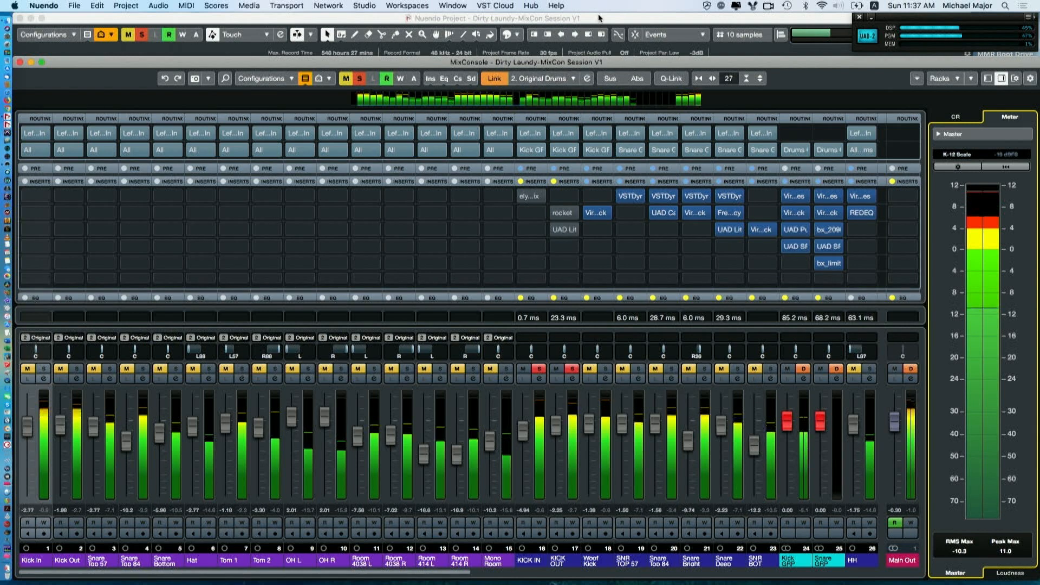
{"action": "key", "text": "F3"}
{"action": "left_click", "coordinate": [516, 187]}
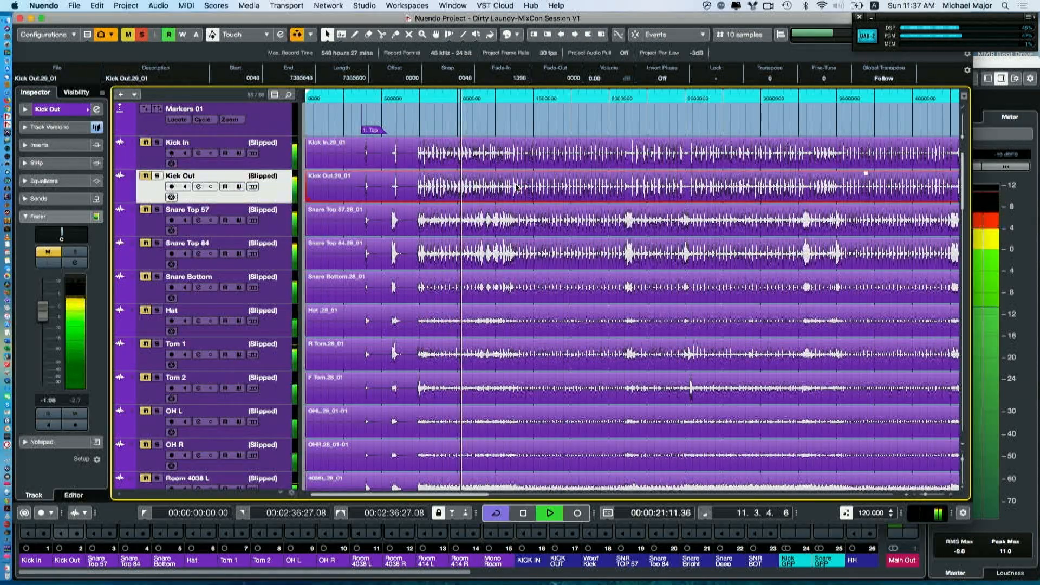
Stop playback and set the grid type to 1 sample.
{"action": "key", "text": "space"}
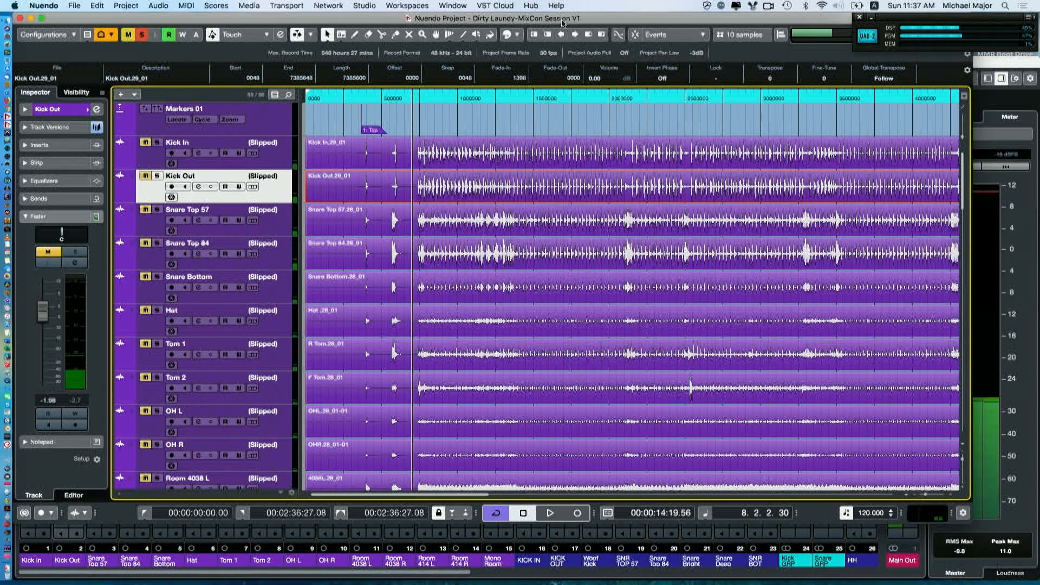
{"action": "left_click", "coordinate": [758, 36]}
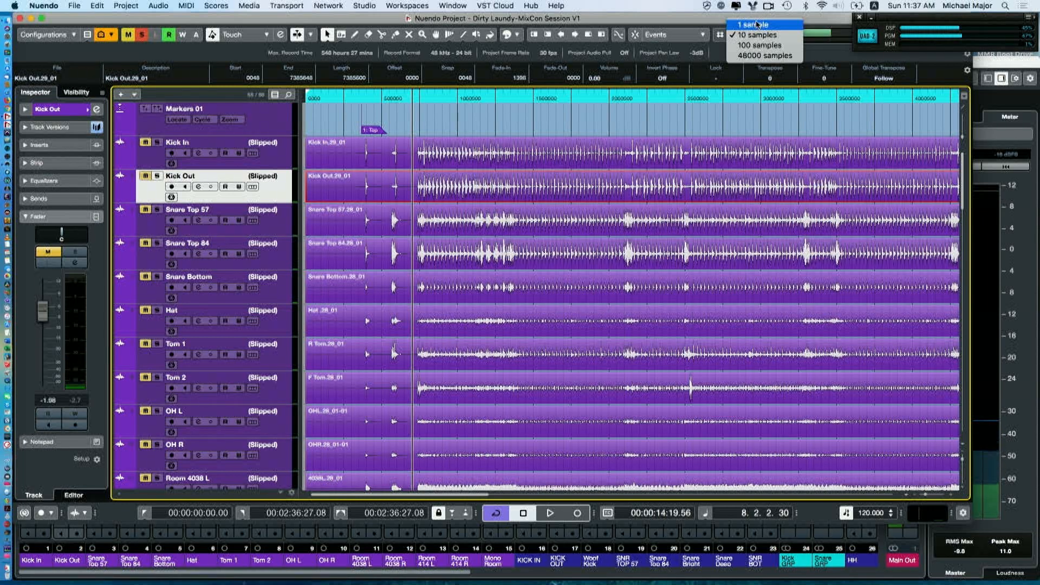
{"action": "left_click", "coordinate": [755, 24]}
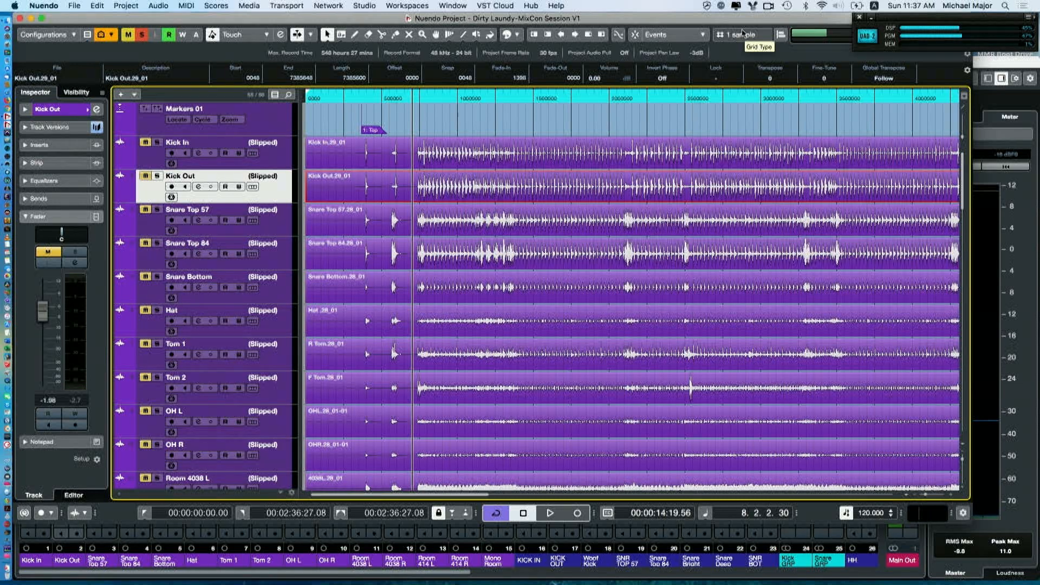
Play the soloed kicks and nudge the KICK OUT event in 10-sample increments to start at sample 387771.
{"action": "key", "text": "space"}
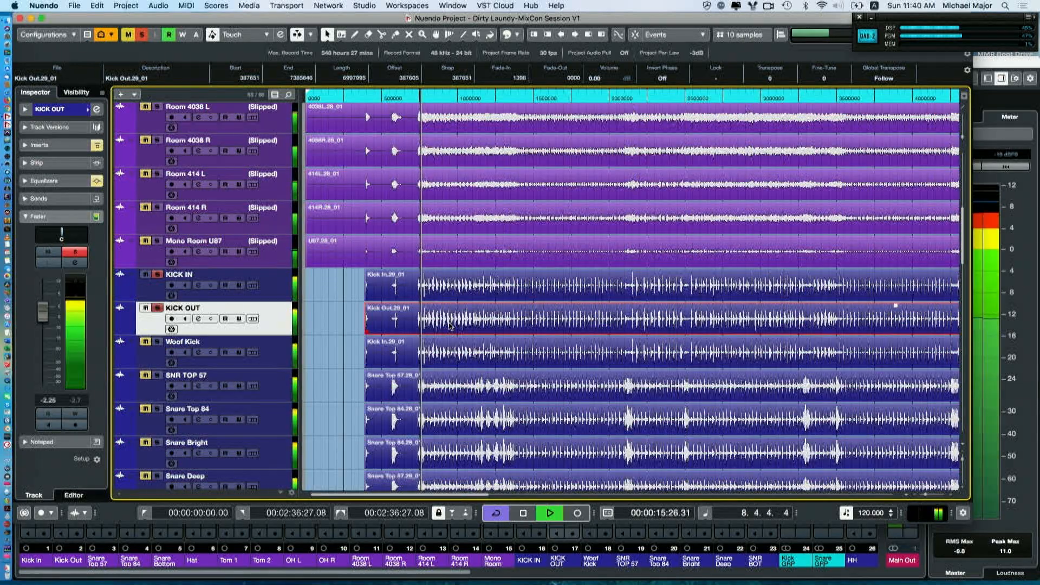
{"action": "left_click", "coordinate": [450, 326]}
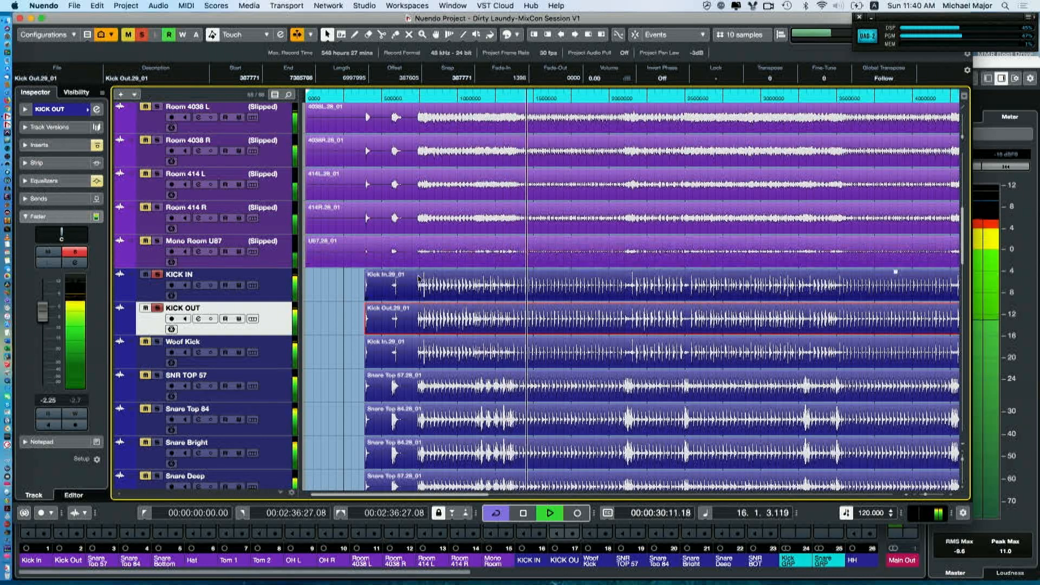
Nudge the KICK IN event in 10-sample increments to start at sample 387781 while playing the soloed kicks.
{"action": "key", "text": "Up"}
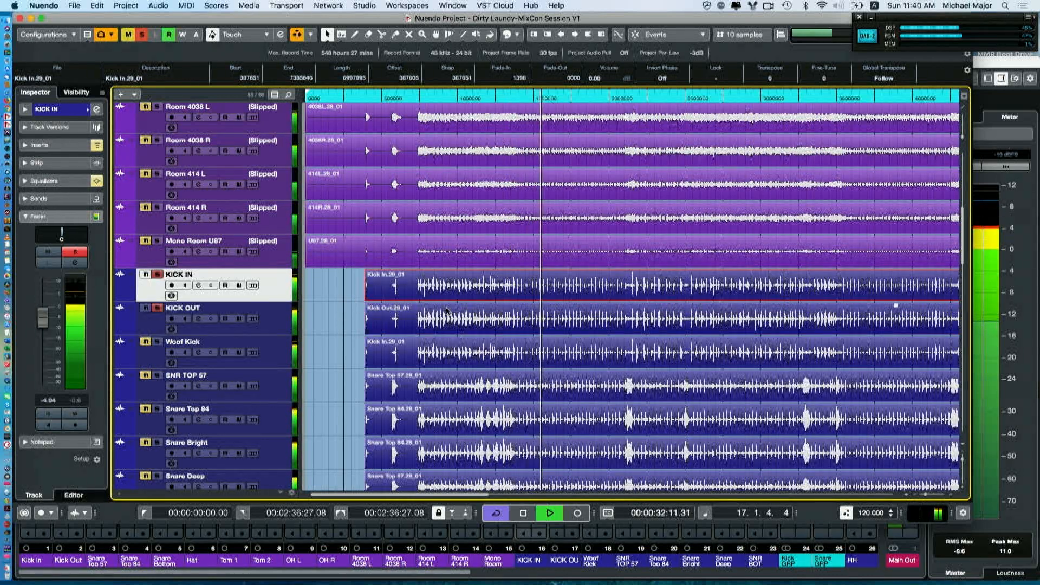
{"action": "key", "text": "space"}
{"action": "key", "text": "space"}
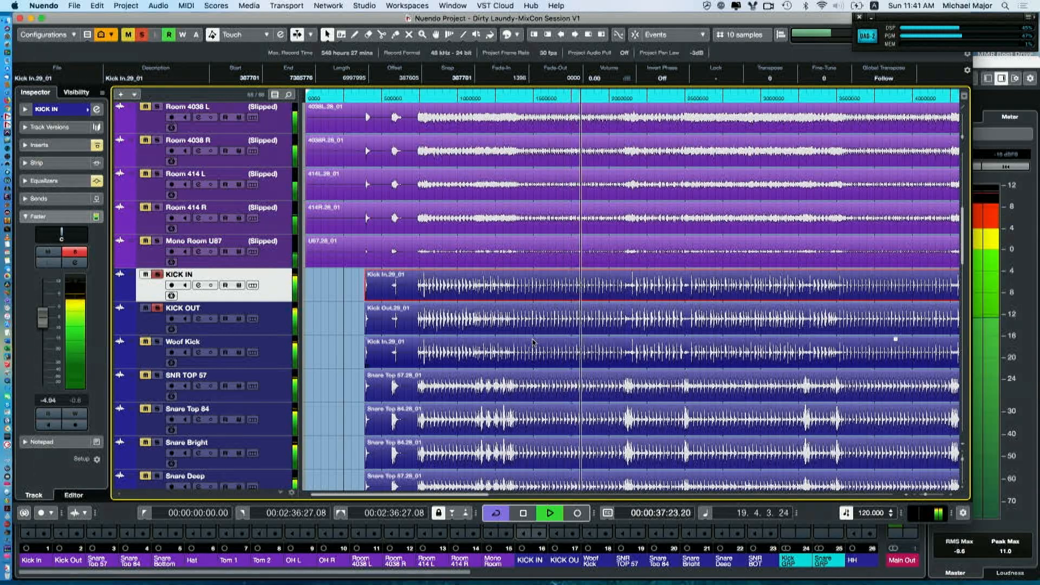
Compare the KICK IN and KICK OUT events during playback, moving KICK OUT to start at sample 387751.
{"action": "left_click", "coordinate": [532, 342]}
{"action": "left_click", "coordinate": [553, 314]}
{"action": "left_click", "coordinate": [561, 295]}
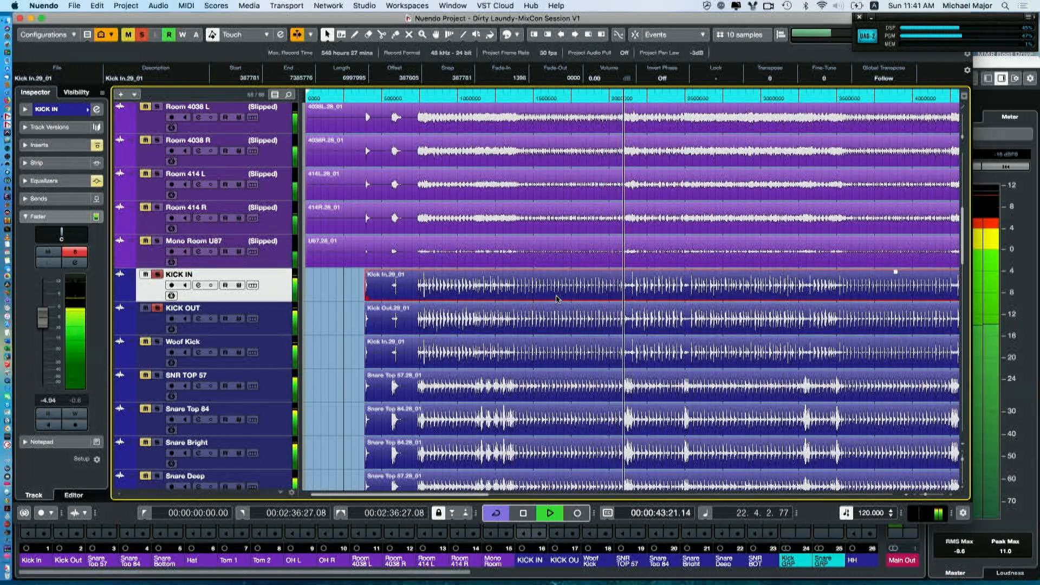
{"action": "left_click", "coordinate": [533, 342]}
{"action": "left_click", "coordinate": [547, 285]}
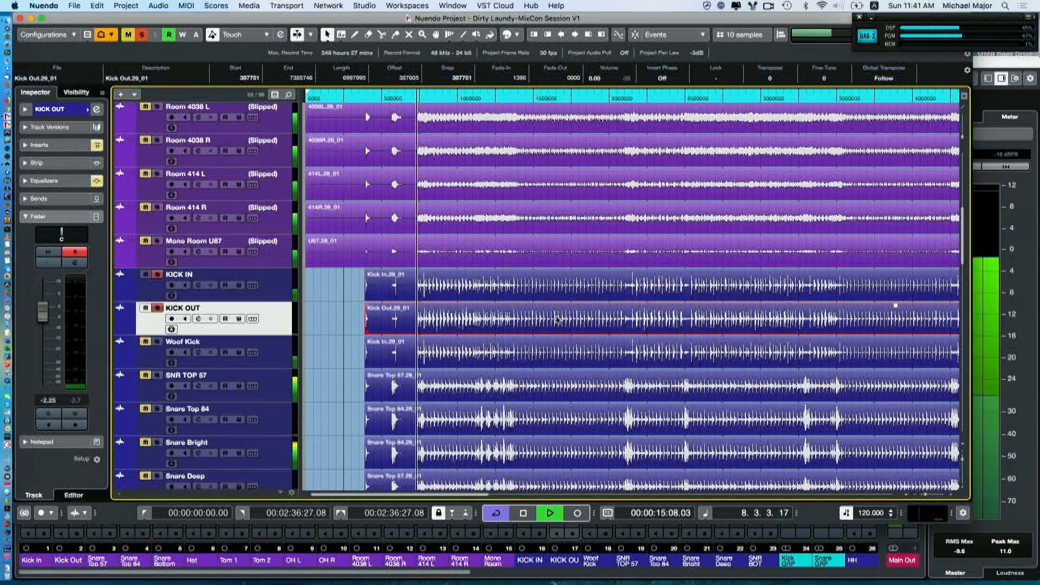
Solo the SNR TOP 57 channel in the mixer alongside the kicks and return to the project window.
{"action": "key", "text": "F3"}
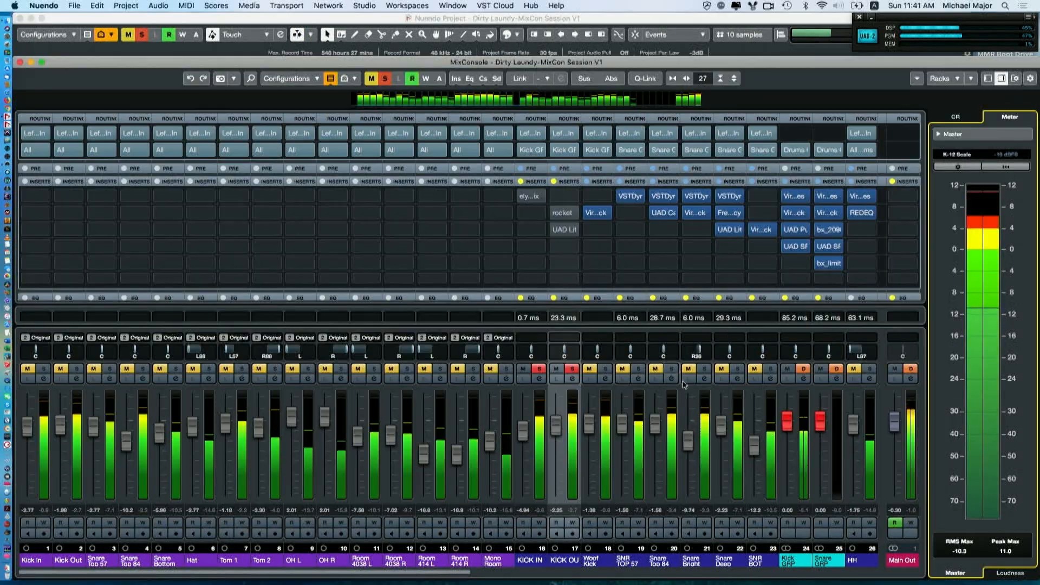
{"action": "left_click", "coordinate": [638, 369]}
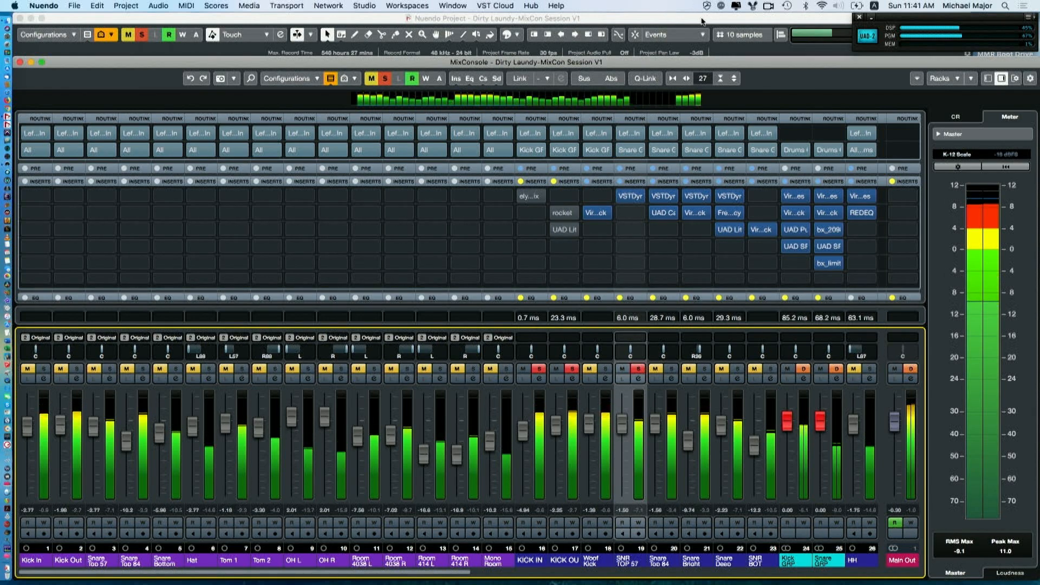
{"action": "left_click", "coordinate": [628, 20]}
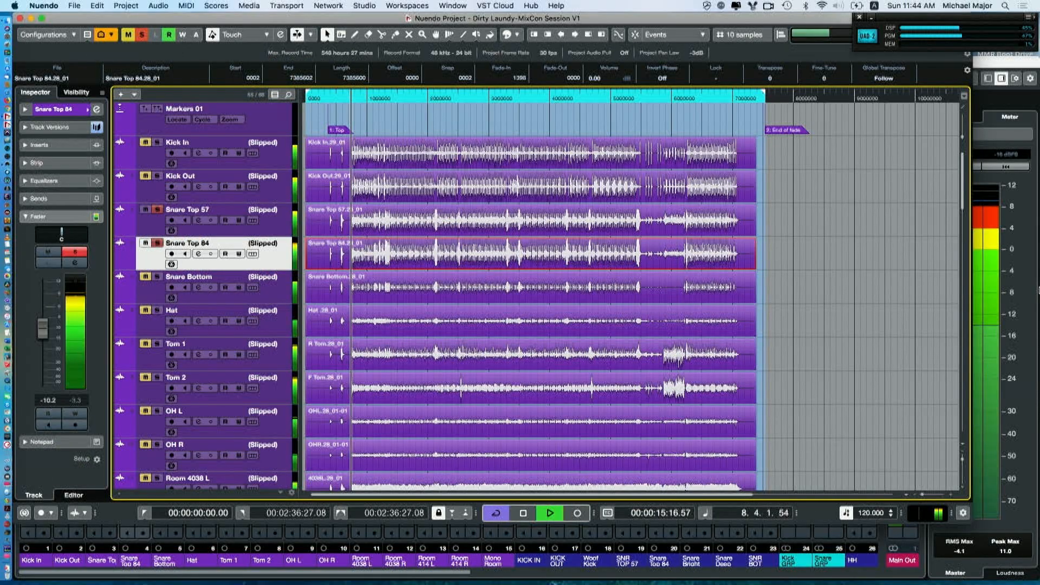
Reselect the Snare Top 84 event and set the grid type to 1 sample while auditioning the soloed top snares.
{"action": "key", "text": "F3"}
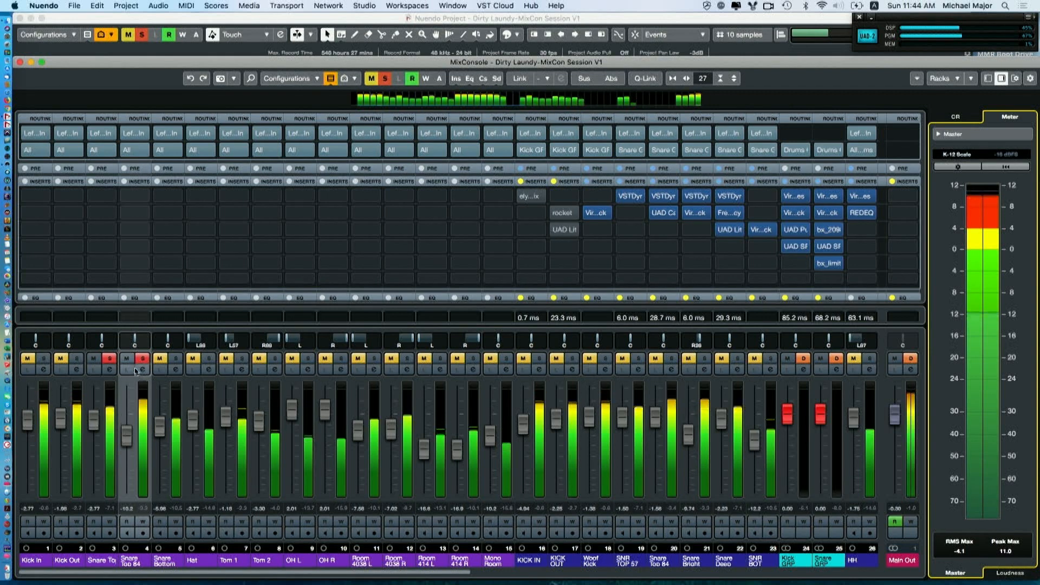
{"action": "key", "text": "F3"}
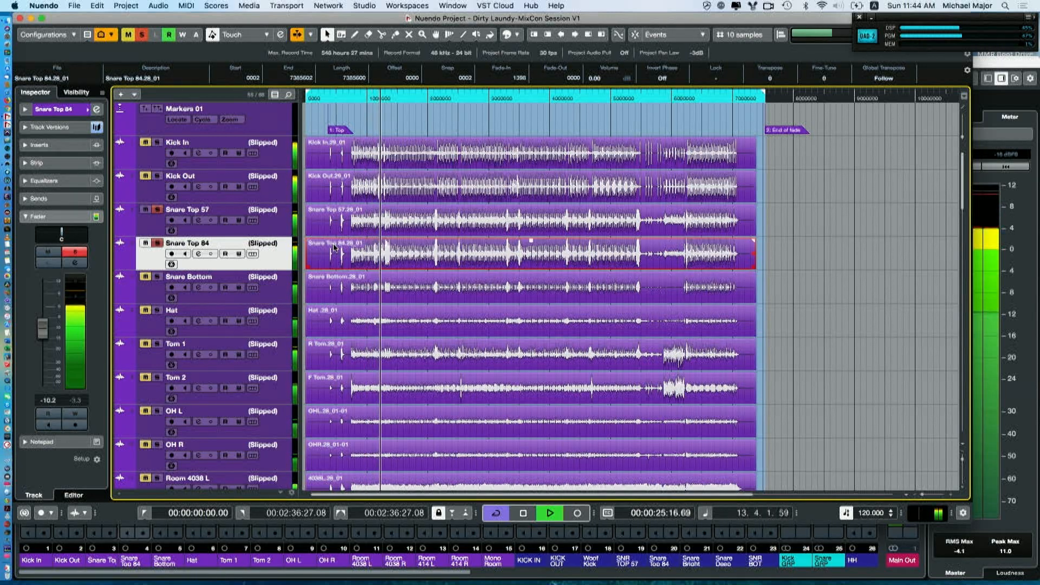
{"action": "key", "text": "space"}
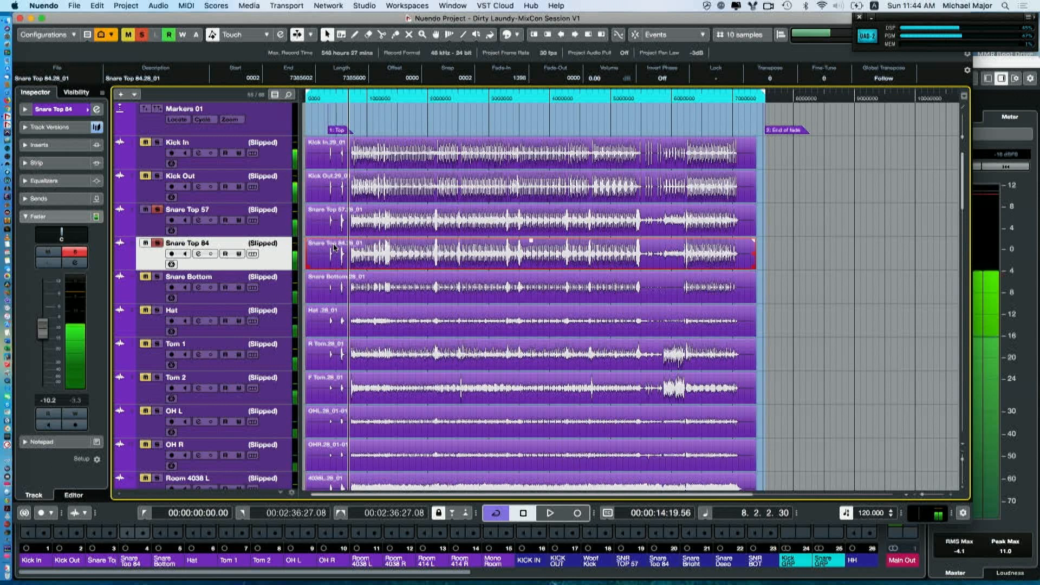
{"action": "left_click", "coordinate": [334, 247]}
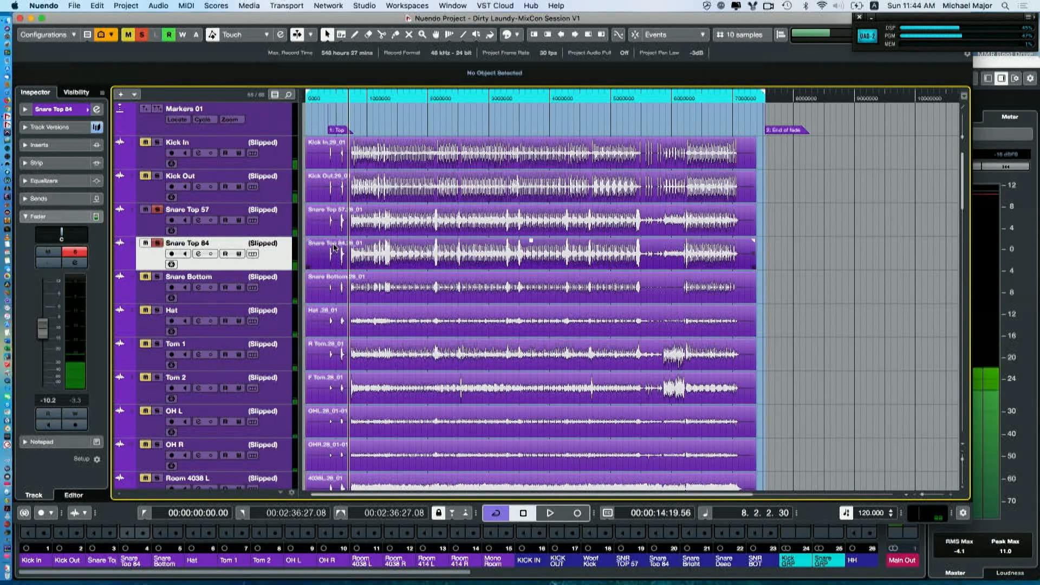
{"action": "left_click", "coordinate": [334, 247]}
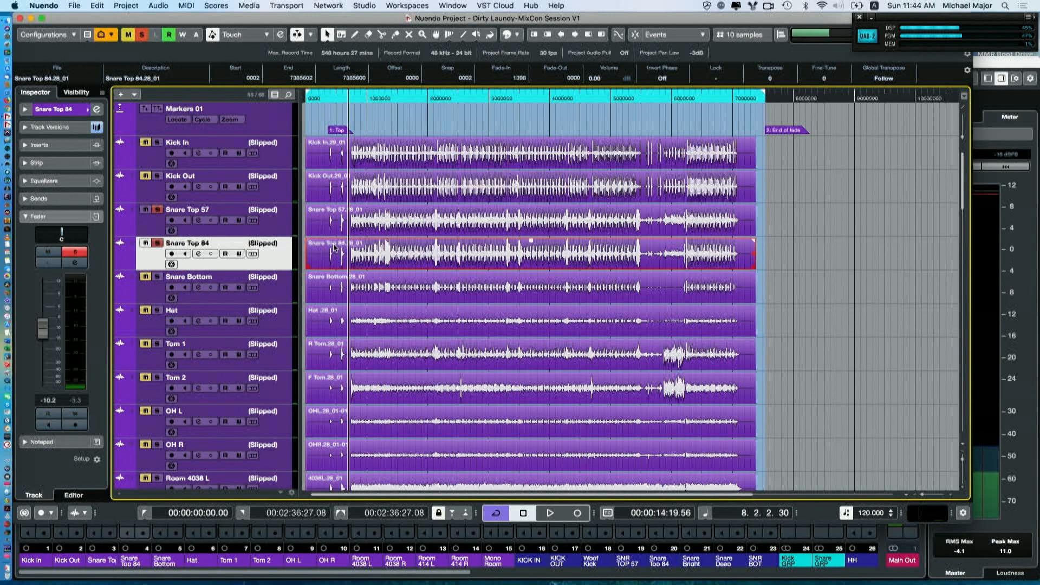
{"action": "key", "text": "space"}
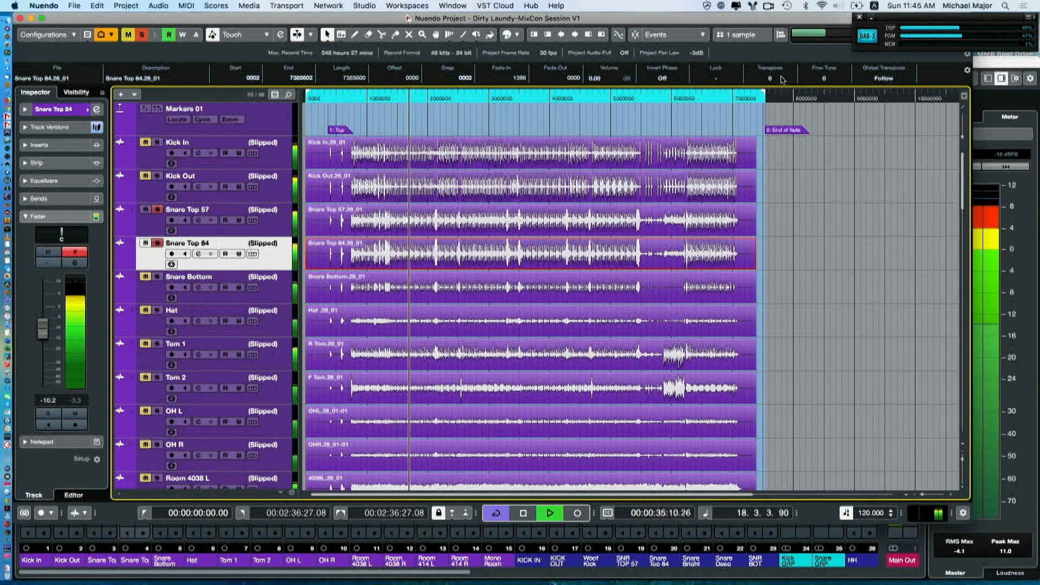
{"action": "key", "text": "space"}
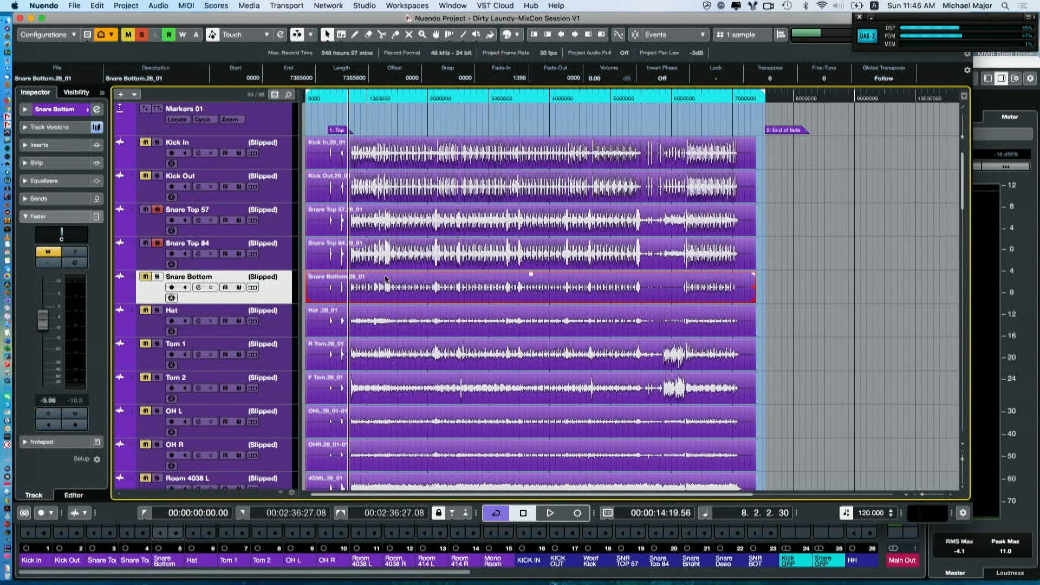
Solo the Snare Bottom track during playback and check its channel in the mixer.
{"action": "key", "text": "space"}
{"action": "key", "text": "s"}
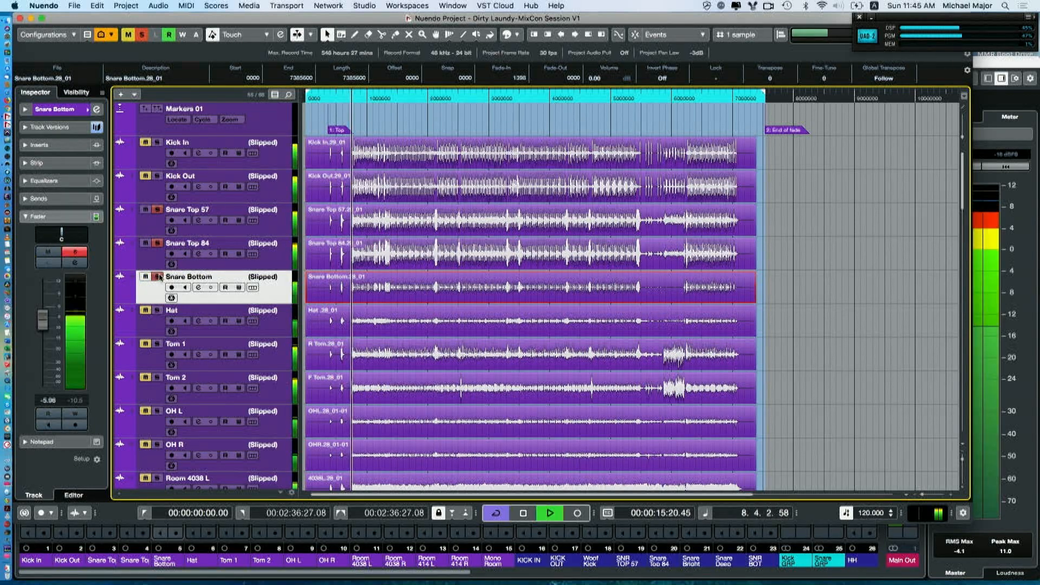
{"action": "key", "text": "F3"}
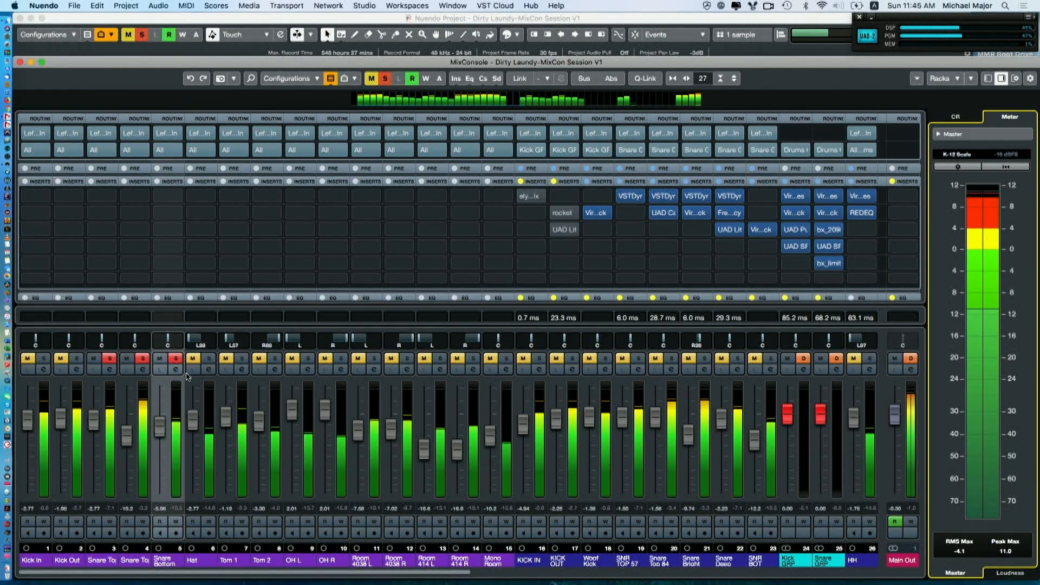
{"action": "key", "text": "F3"}
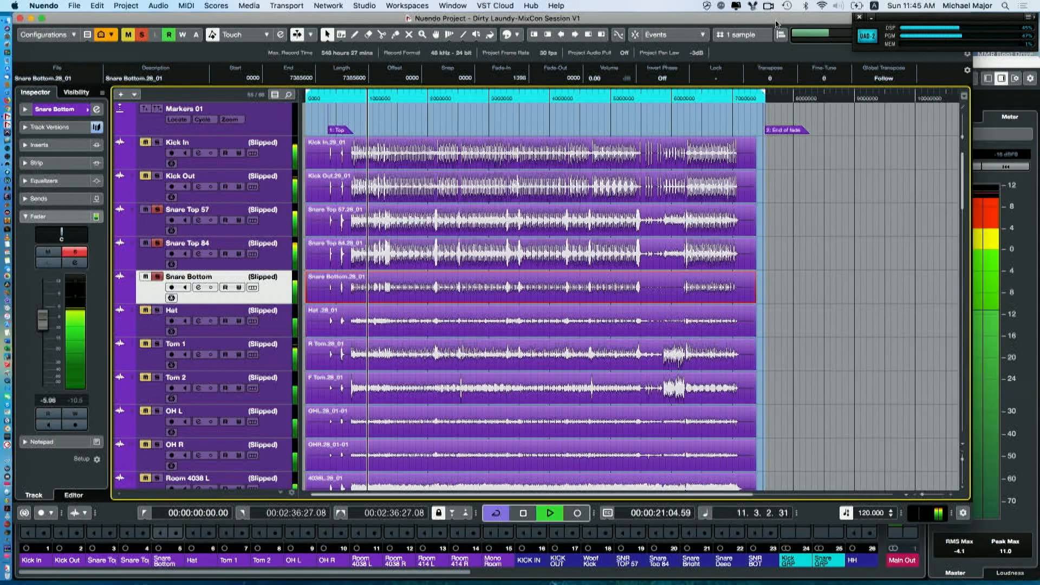
Nudge the Snare Bottom event in 1-sample increments during soloed snare playback, ending with its start at sample 0.
{"action": "left_click", "coordinate": [504, 291]}
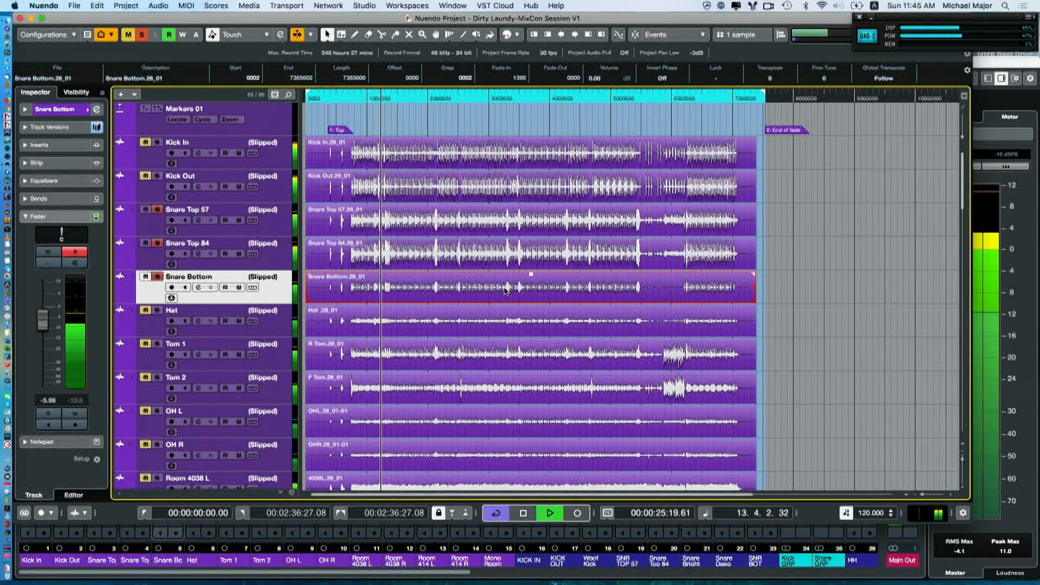
{"action": "key", "text": "super+Right"}
{"action": "key", "text": "super+Right"}
{"action": "key", "text": "super+Right"}
{"action": "key", "text": "super+Right"}
{"action": "key", "text": "super+Right"}
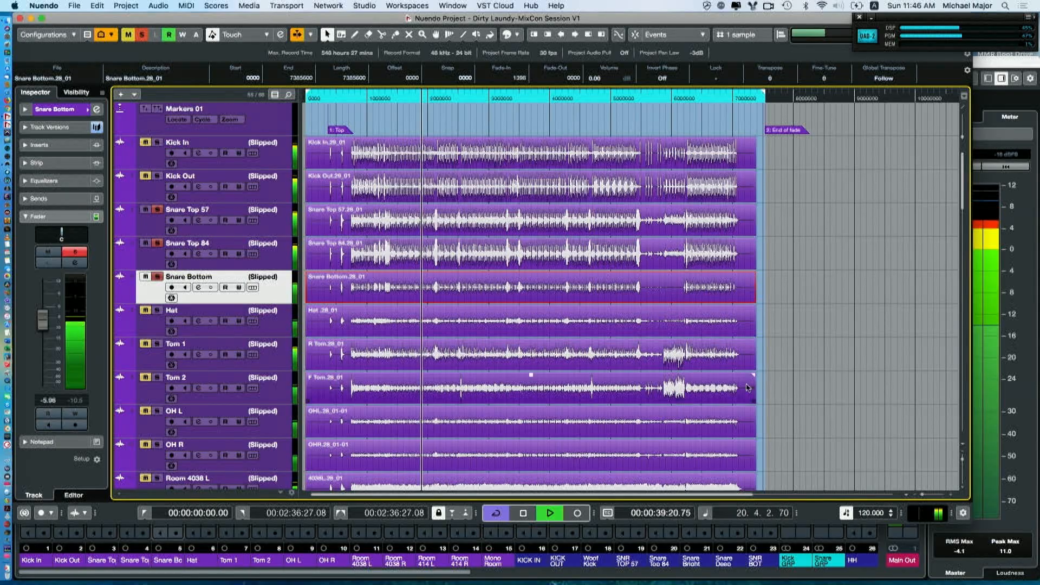
Look through the mixer channels, return to the project window and solo the original Kick In and Kick Out tracks.
{"action": "key", "text": "F3"}
{"action": "left_click", "coordinate": [760, 575]}
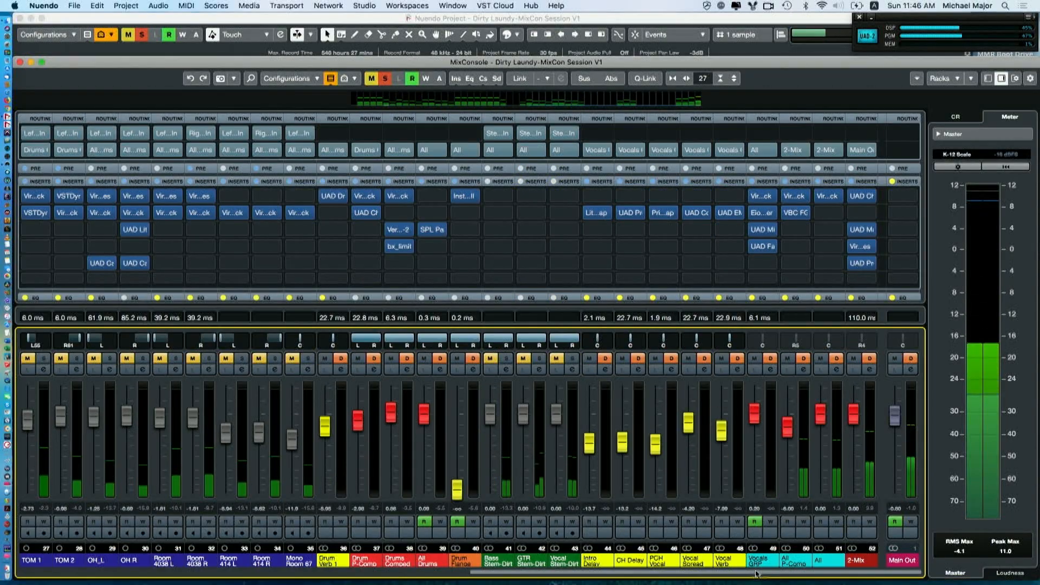
{"action": "left_click_drag", "start_coordinate": [678, 576], "coordinate": [110, 583]}
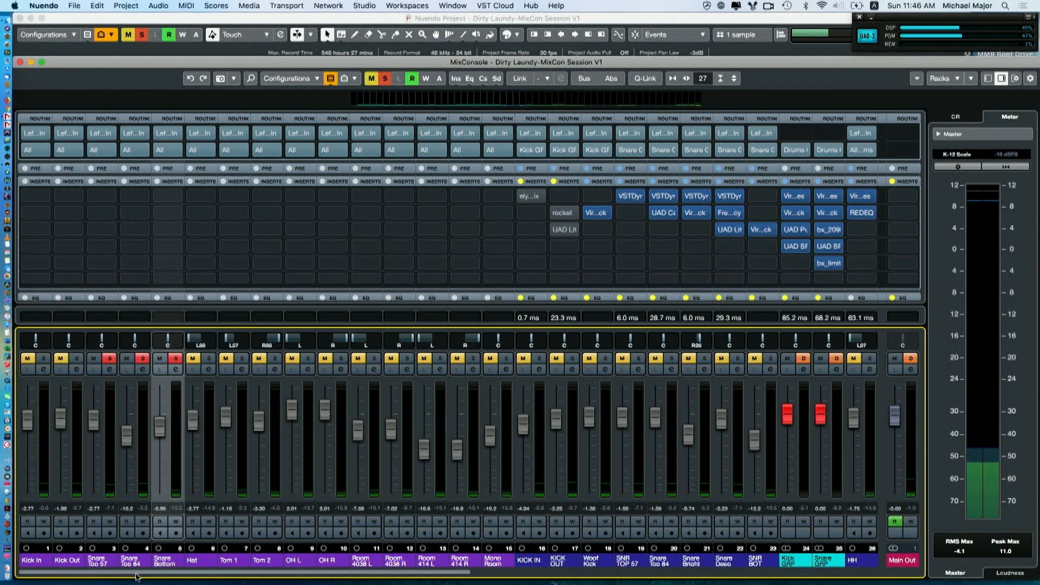
{"action": "left_click", "coordinate": [195, 20]}
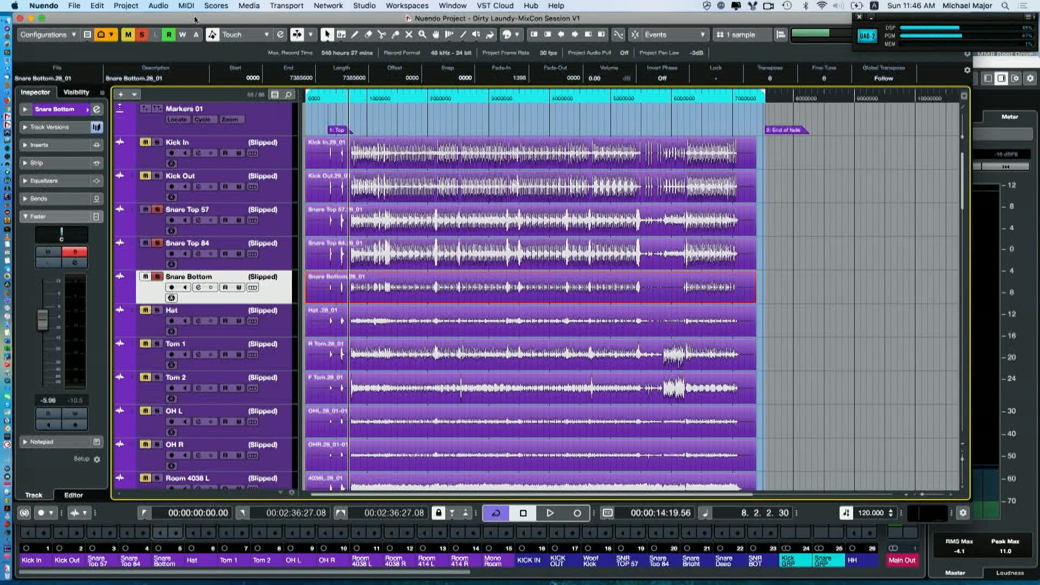
{"action": "left_click", "coordinate": [158, 143]}
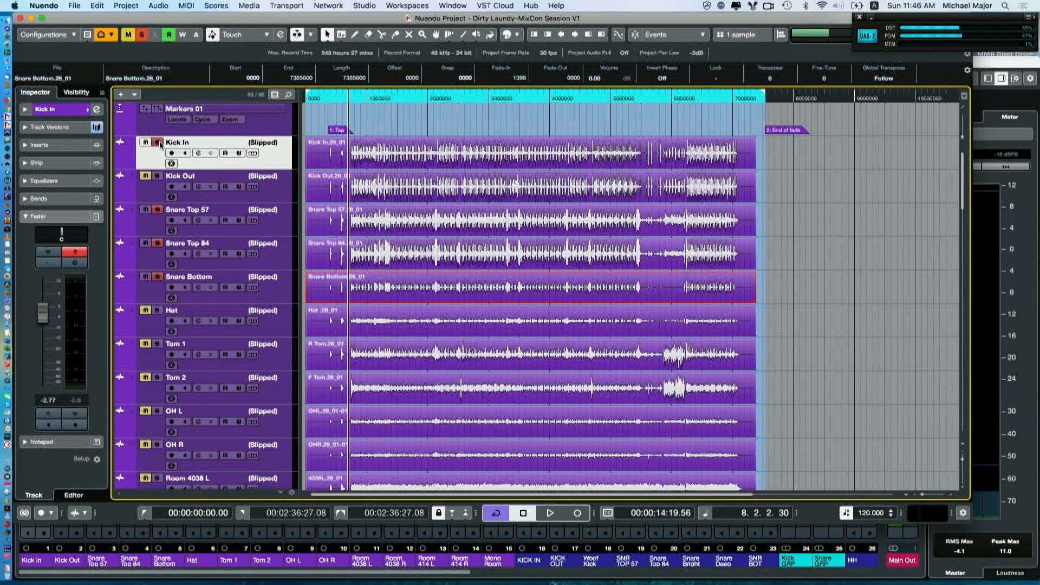
{"action": "left_click", "coordinate": [158, 176]}
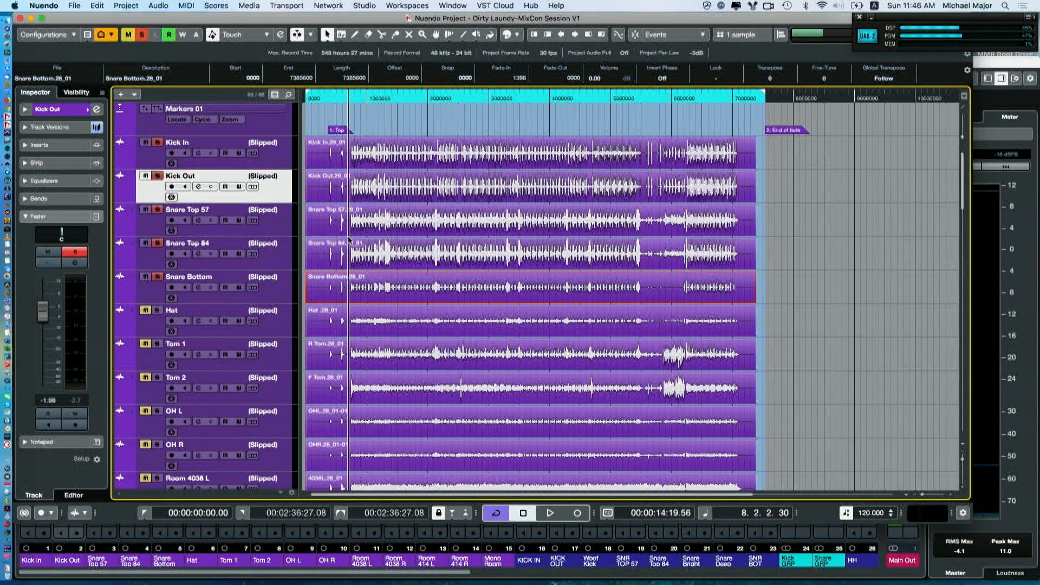
Step through the original snare and kick events, ending with the Kick In and Kick Out events selected together.
{"action": "left_click", "coordinate": [531, 216]}
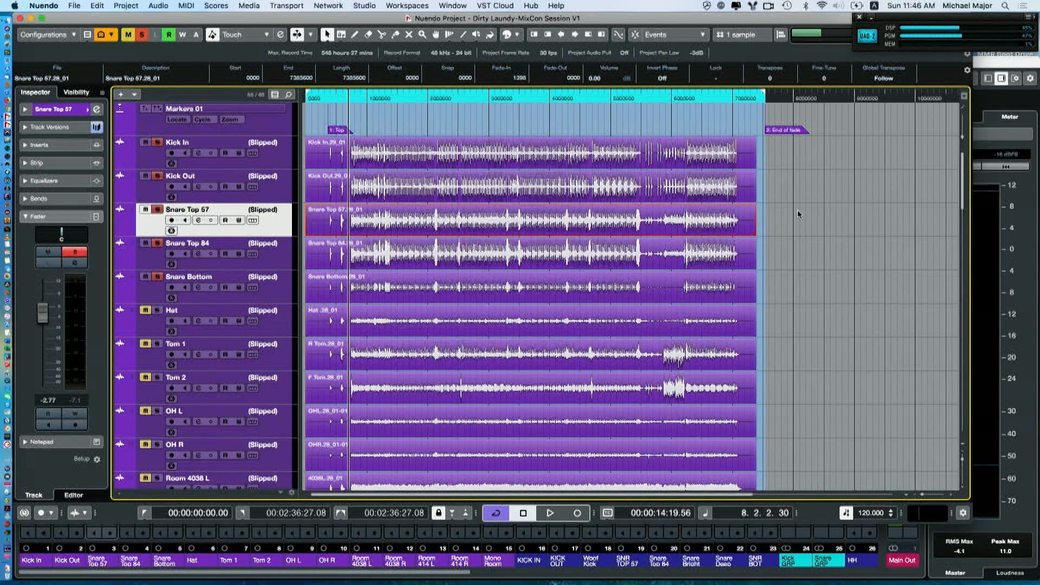
{"action": "left_click", "coordinate": [686, 250]}
{"action": "key", "text": "Up"}
{"action": "key", "text": "Up"}
{"action": "key", "text": "Up"}
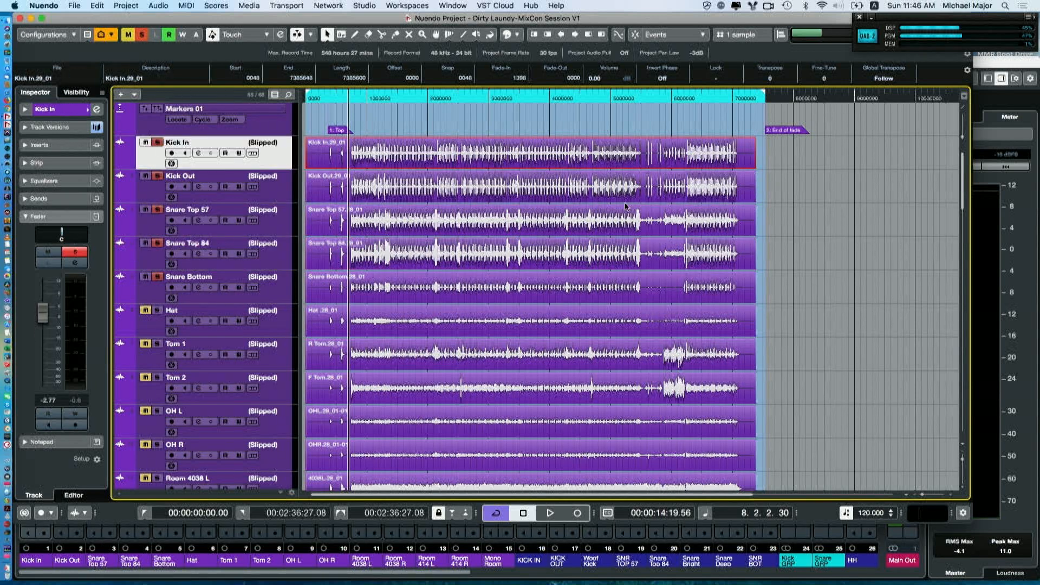
{"action": "left_click", "coordinate": [624, 195], "text": "shift"}
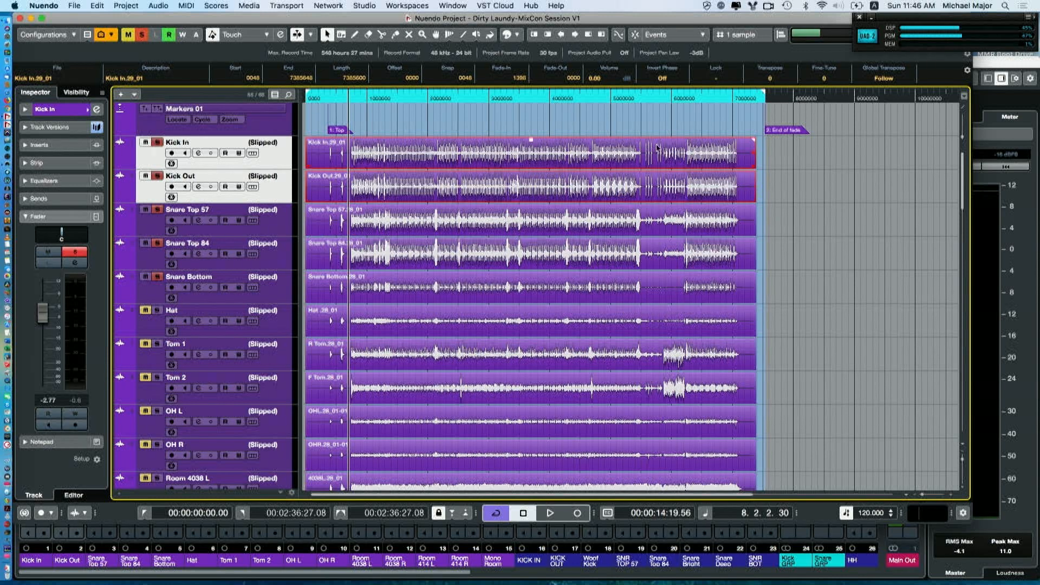
Set the grid type to 10 samples, nudge both kick events to start Kick In at sample 158, and audition them.
{"action": "left_click", "coordinate": [754, 34]}
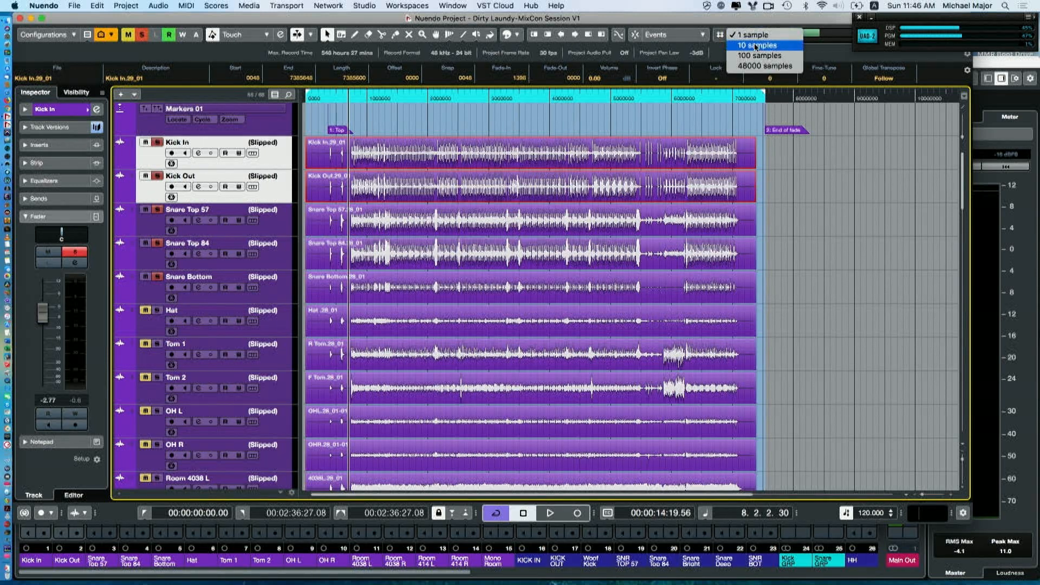
{"action": "left_click", "coordinate": [756, 46]}
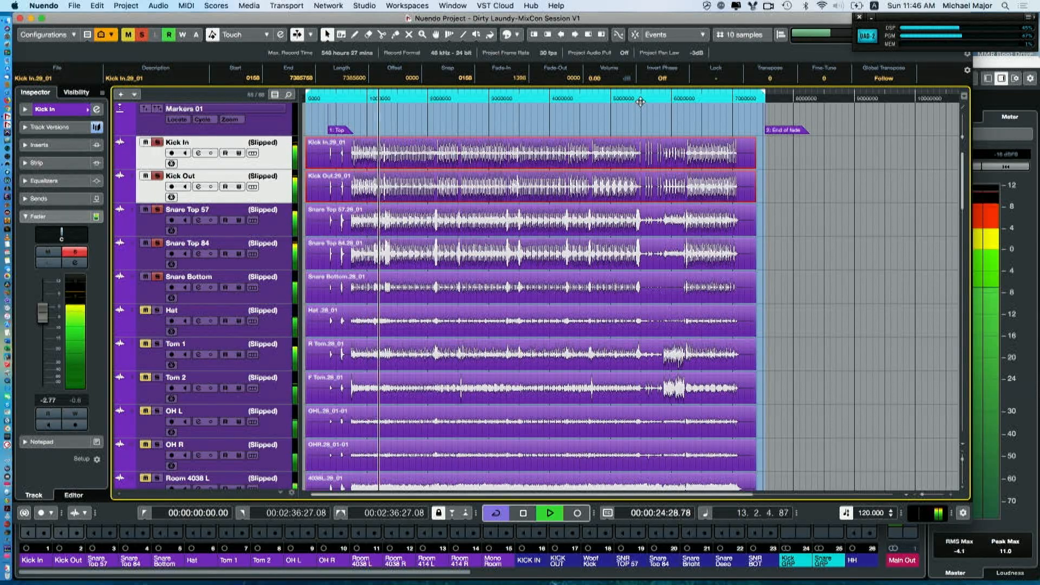
{"action": "key", "text": "space"}
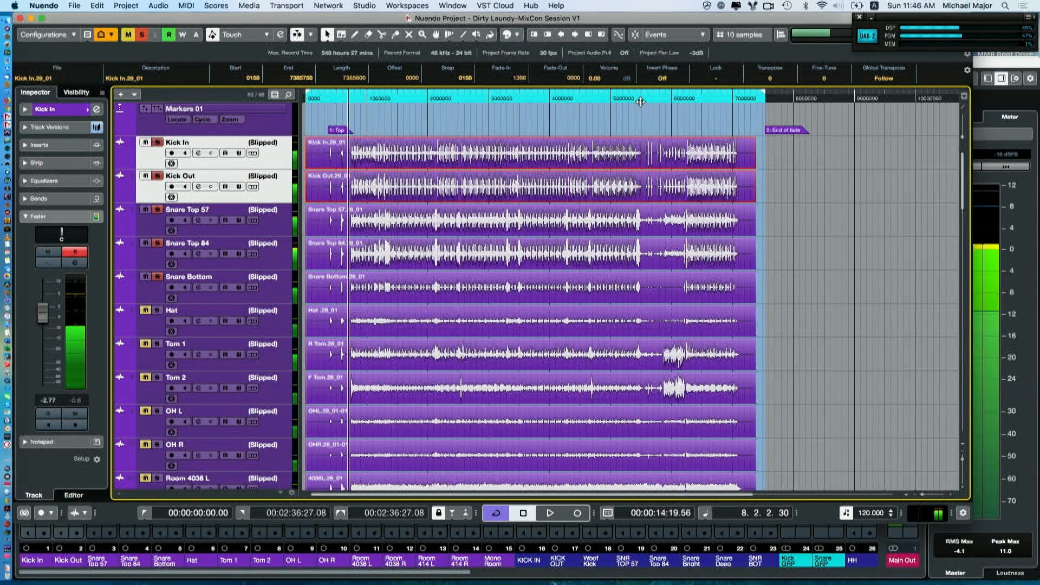
{"action": "key", "text": "space"}
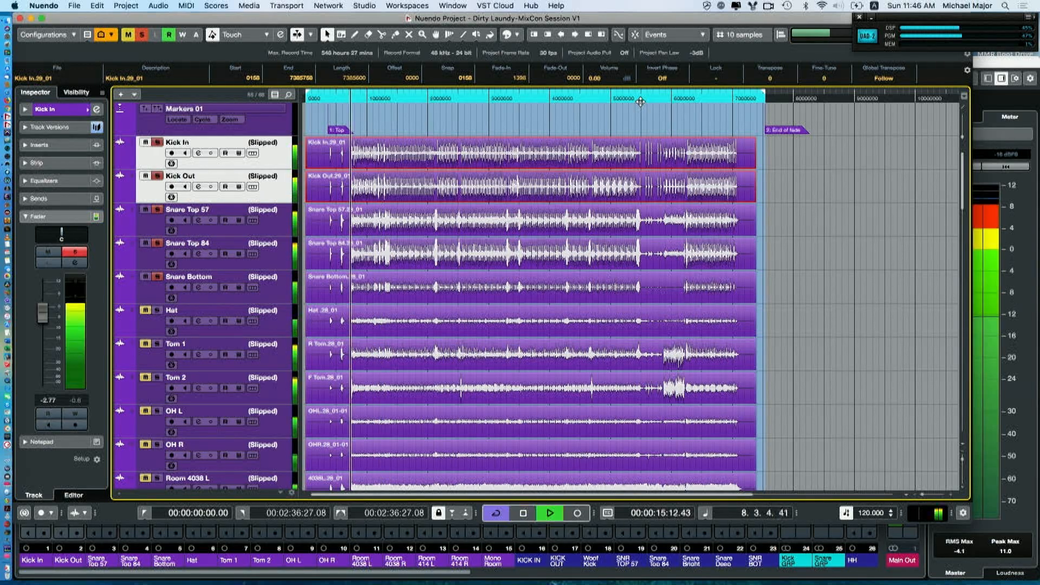
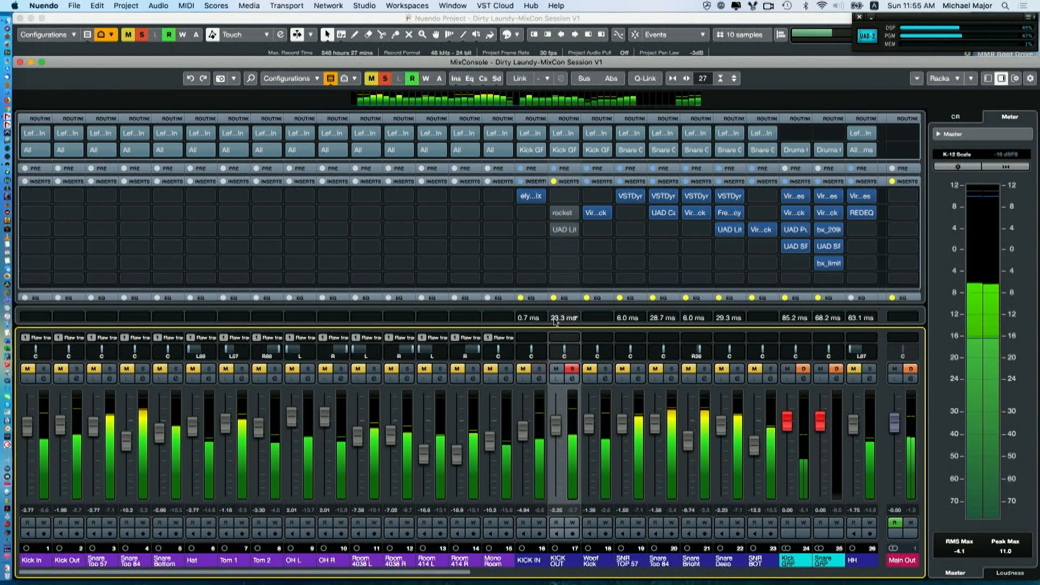
Activate the rocket compressor insert on the KICK OUT channel and open its editor over the middle of the mixer.
{"action": "mouse_move", "coordinate": [561, 217]}
{"action": "left_click", "coordinate": [563, 213]}
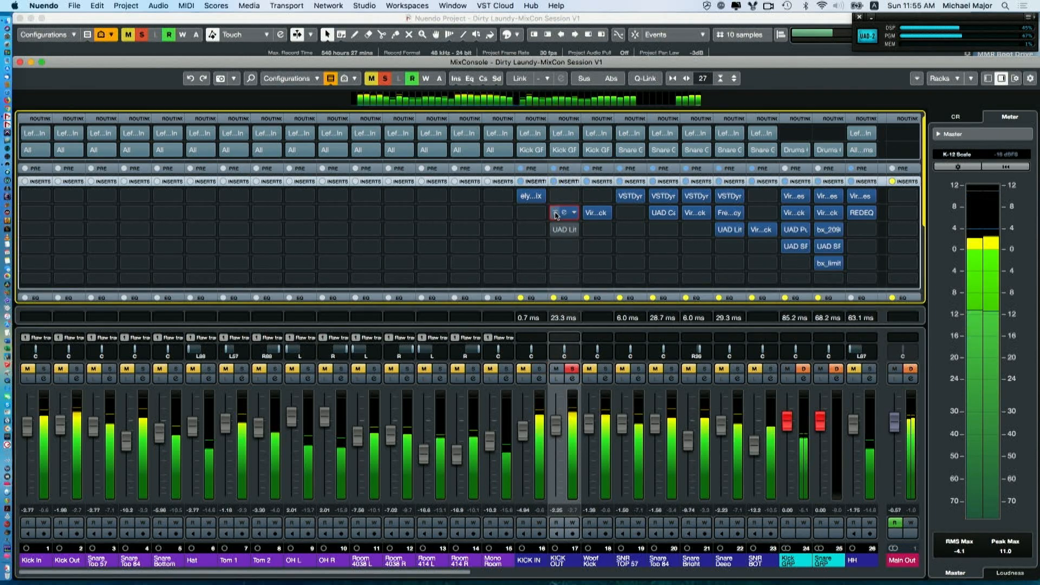
{"action": "left_click", "coordinate": [564, 214]}
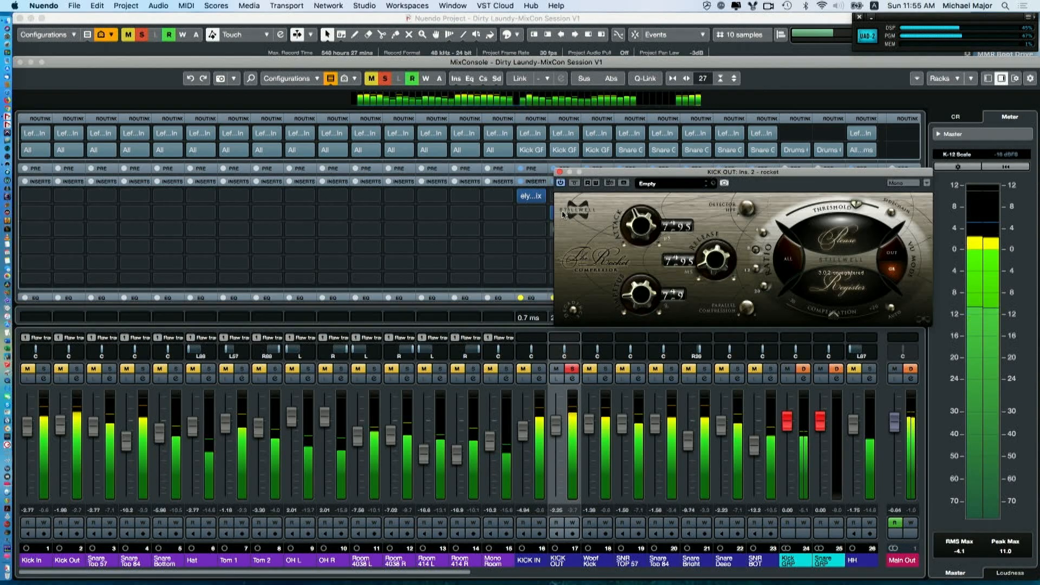
{"action": "left_click_drag", "start_coordinate": [828, 218], "coordinate": [590, 147]}
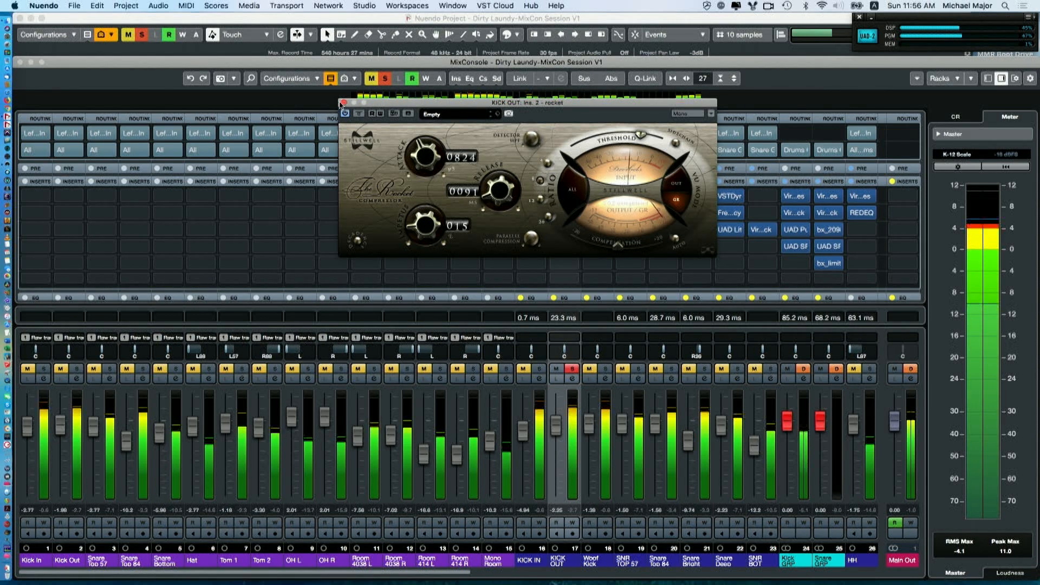
Close the rocket editor, open KICK OUT's Little Labs phase insert, move its editor clear of the insert slots and take it off bypass.
{"action": "left_click", "coordinate": [344, 103]}
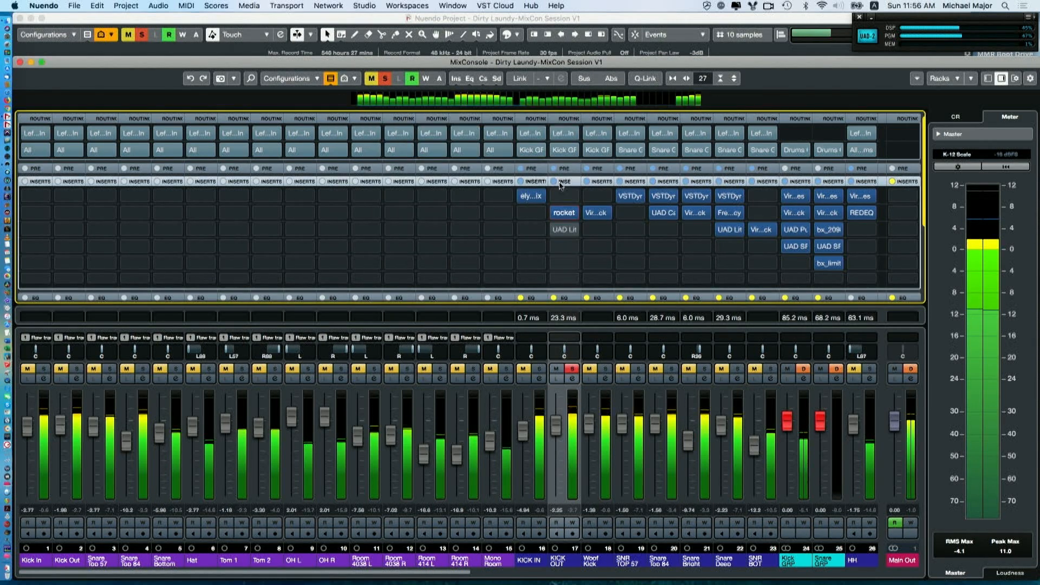
{"action": "left_click", "coordinate": [566, 230]}
{"action": "left_click_drag", "start_coordinate": [792, 281], "coordinate": [282, 103]}
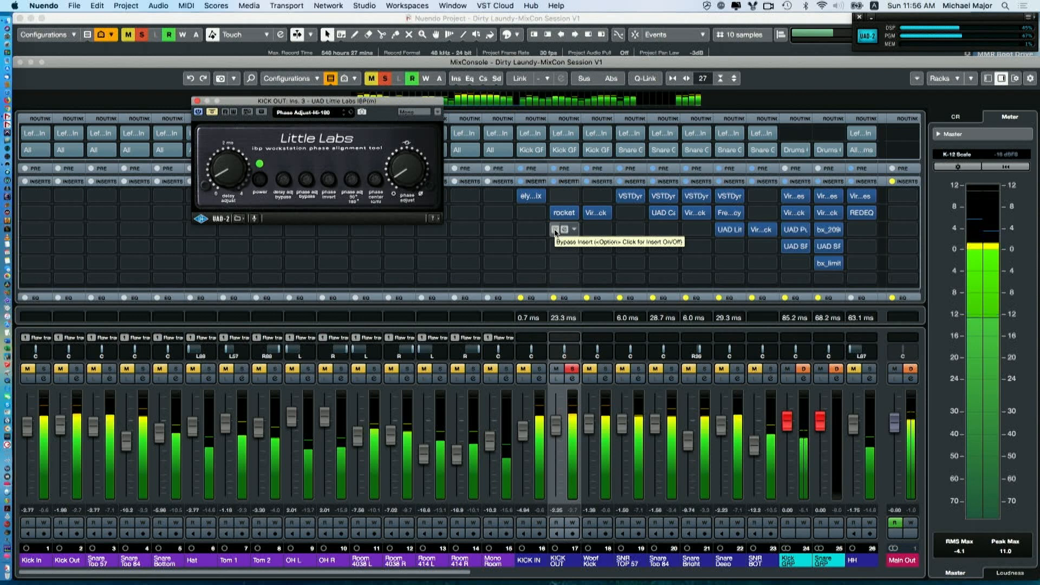
{"action": "left_click", "coordinate": [555, 232]}
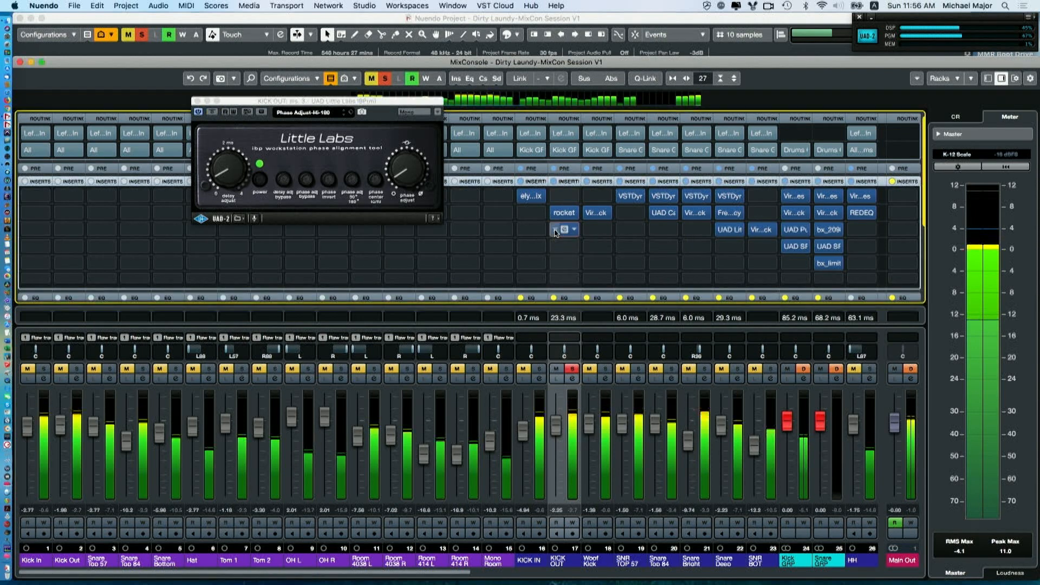
Solo KICK IN together with KICK OUT and compare the Little Labs insert bypassed and engaged, leaving it engaged.
{"action": "left_click", "coordinate": [539, 370]}
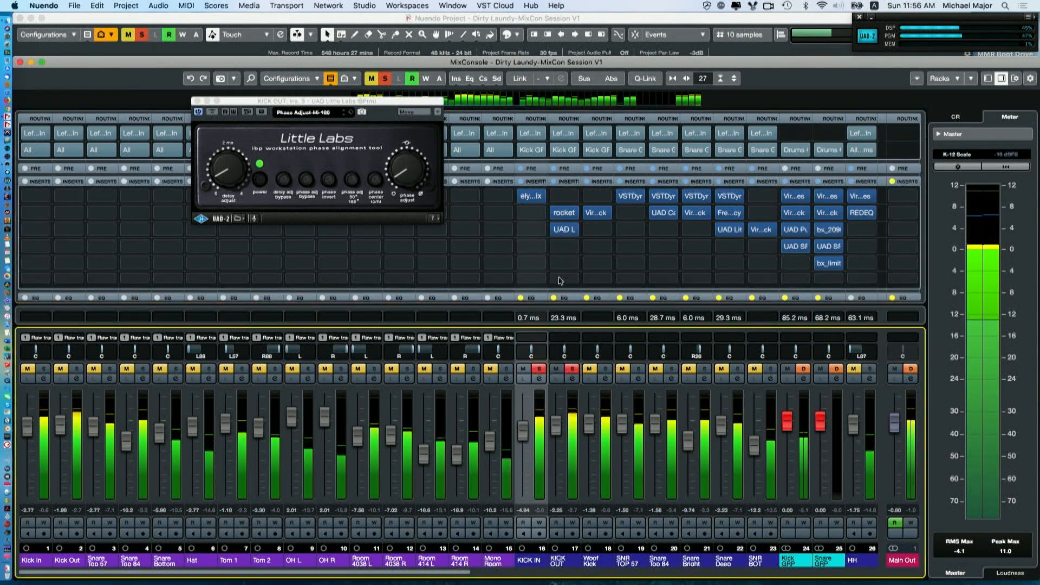
{"action": "left_click", "coordinate": [556, 231]}
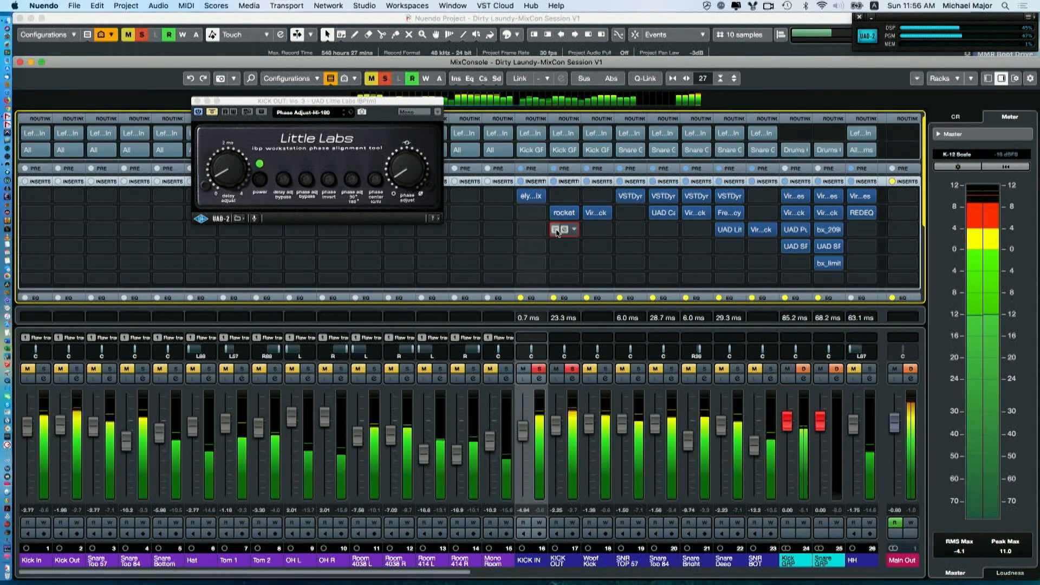
{"action": "left_click", "coordinate": [556, 232]}
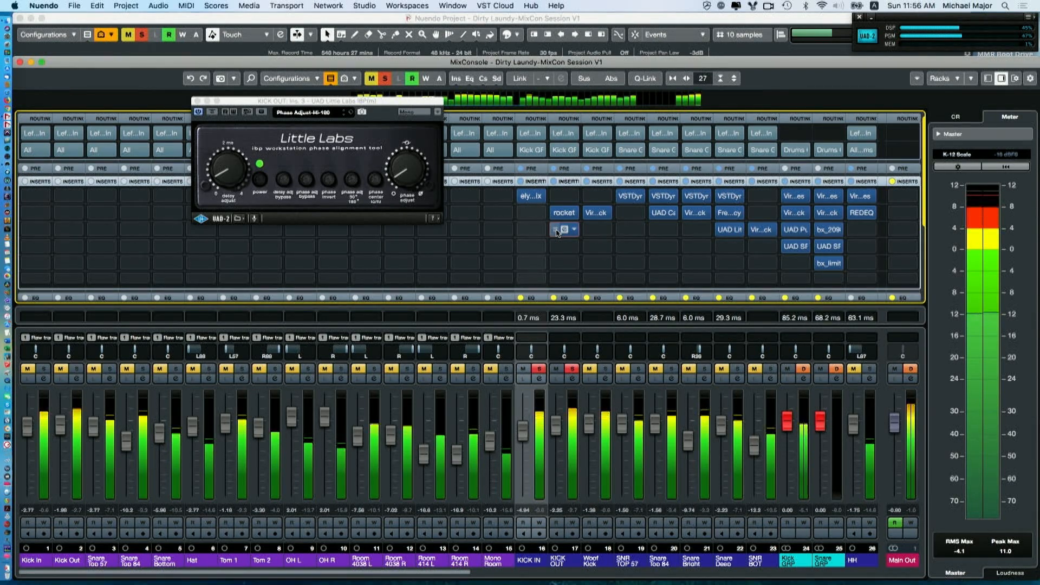
{"action": "left_click", "coordinate": [556, 232]}
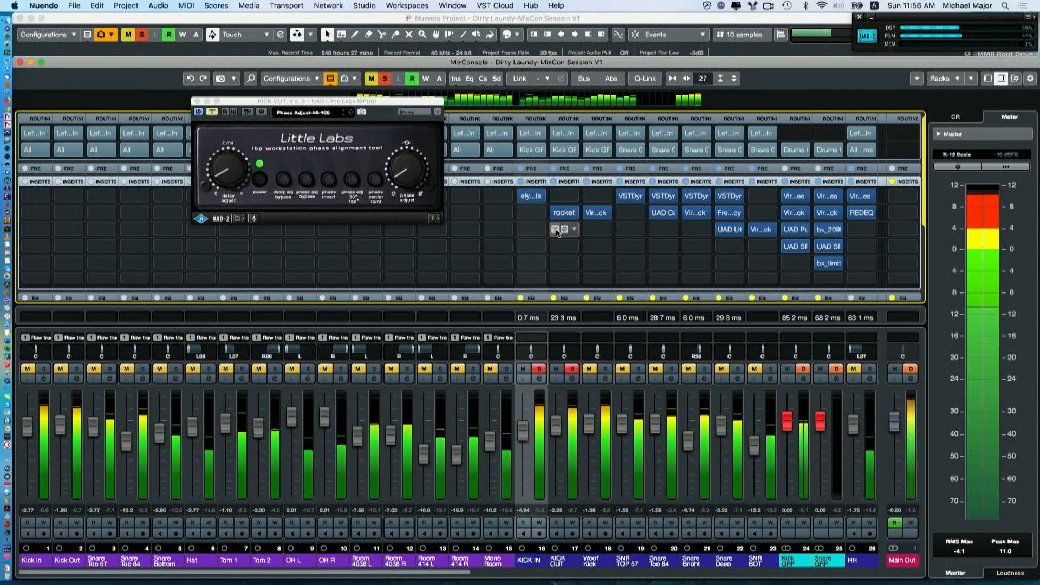
{"action": "left_click", "coordinate": [556, 232]}
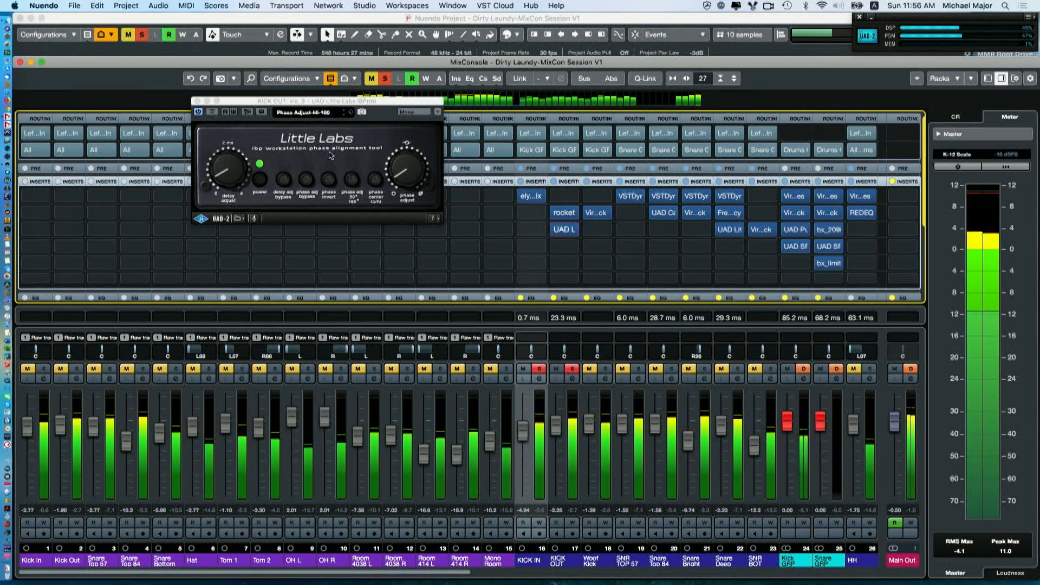
Play the two soloed kick channels while sweeping the Little Labs phase adjust knob up and back to its minimum.
{"action": "left_click", "coordinate": [341, 103]}
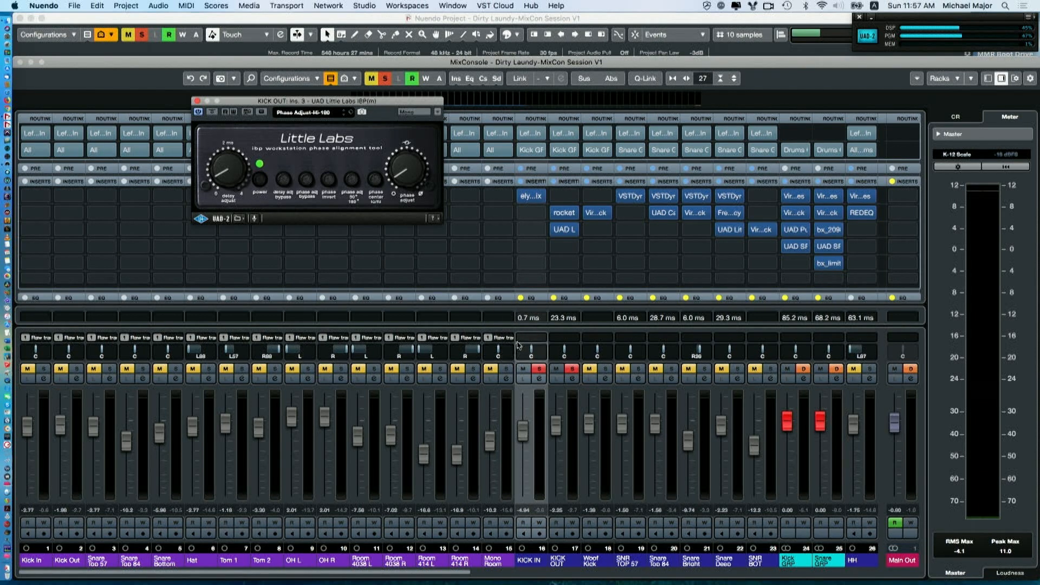
{"action": "key", "text": "space"}
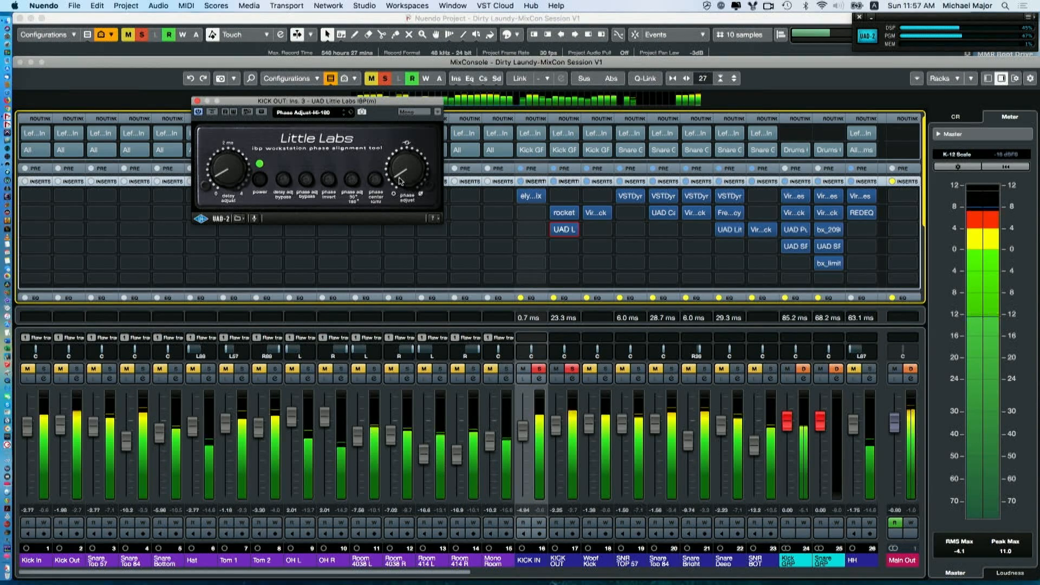
{"action": "left_click_drag", "start_coordinate": [399, 180], "coordinate": [406, 93]}
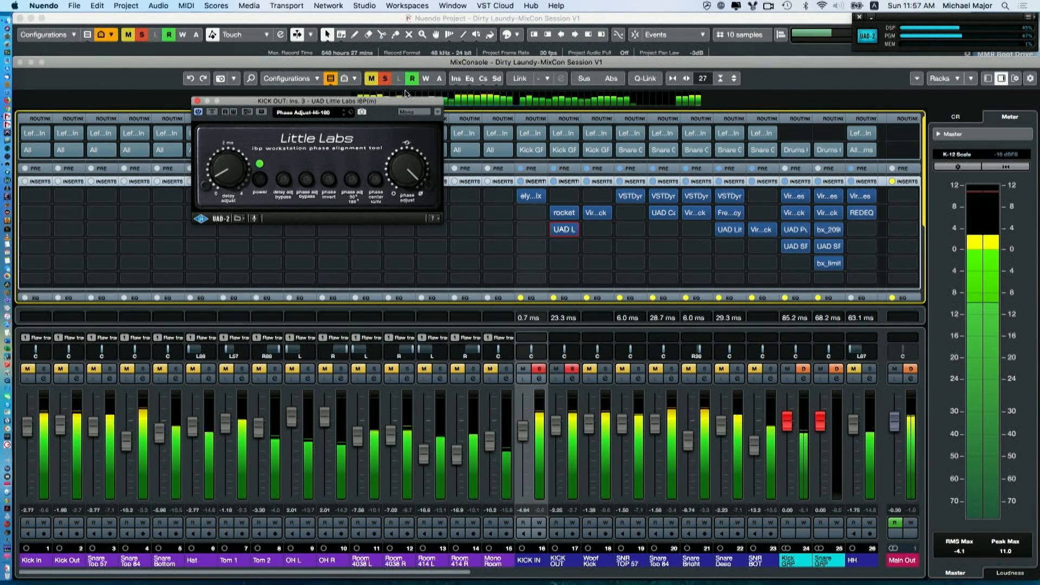
{"action": "mouse_move", "coordinate": [407, 94]}
{"action": "left_mouse_down"}
{"action": "mouse_move", "coordinate": [415, 165]}
{"action": "mouse_move", "coordinate": [402, 107]}
{"action": "left_mouse_up"}
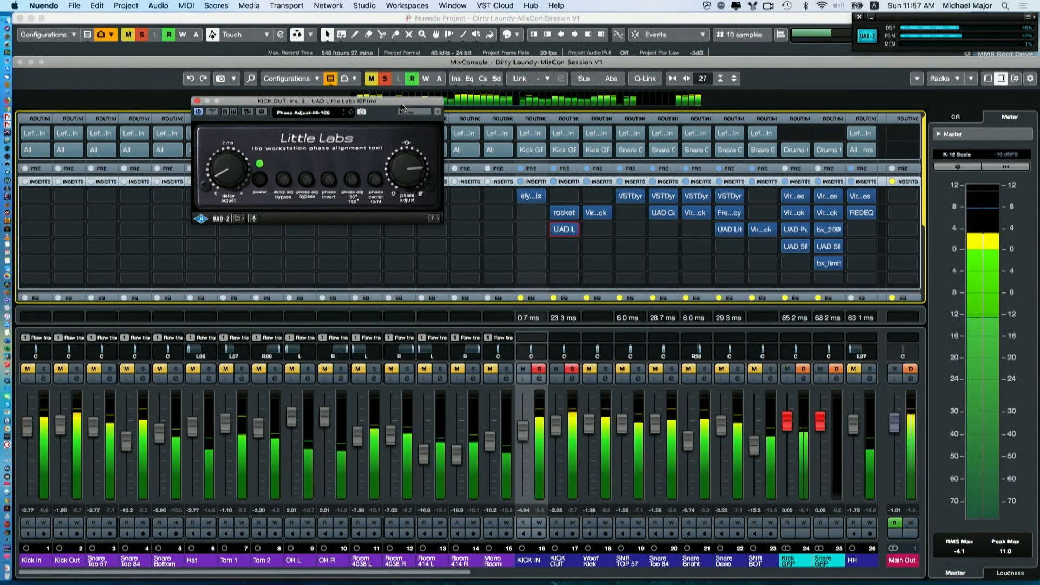
{"action": "left_click_drag", "start_coordinate": [407, 162], "coordinate": [405, 183]}
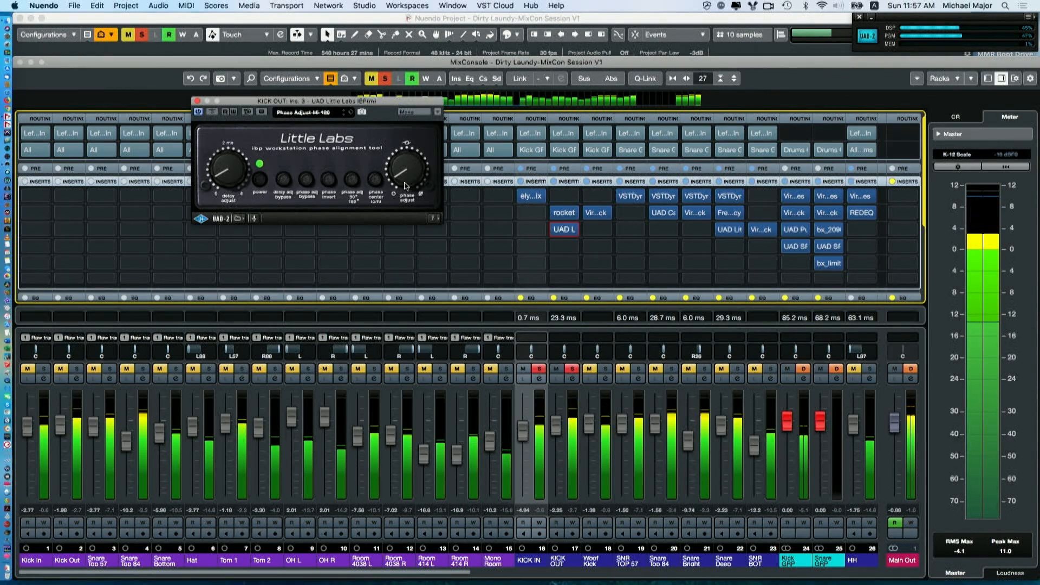
{"action": "left_click_drag", "start_coordinate": [398, 157], "coordinate": [401, 181]}
{"action": "left_click", "coordinate": [330, 186]}
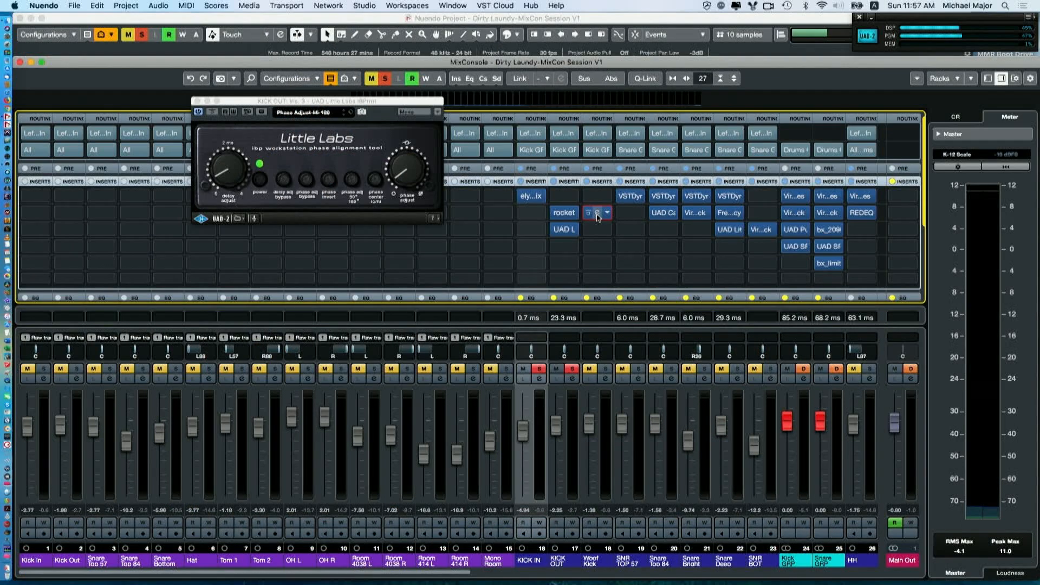
Open the Virtual Mix Rack insert on Woof Kick, close the Little Labs editor and move the rack window clear of the kick channels.
{"action": "left_click", "coordinate": [598, 215]}
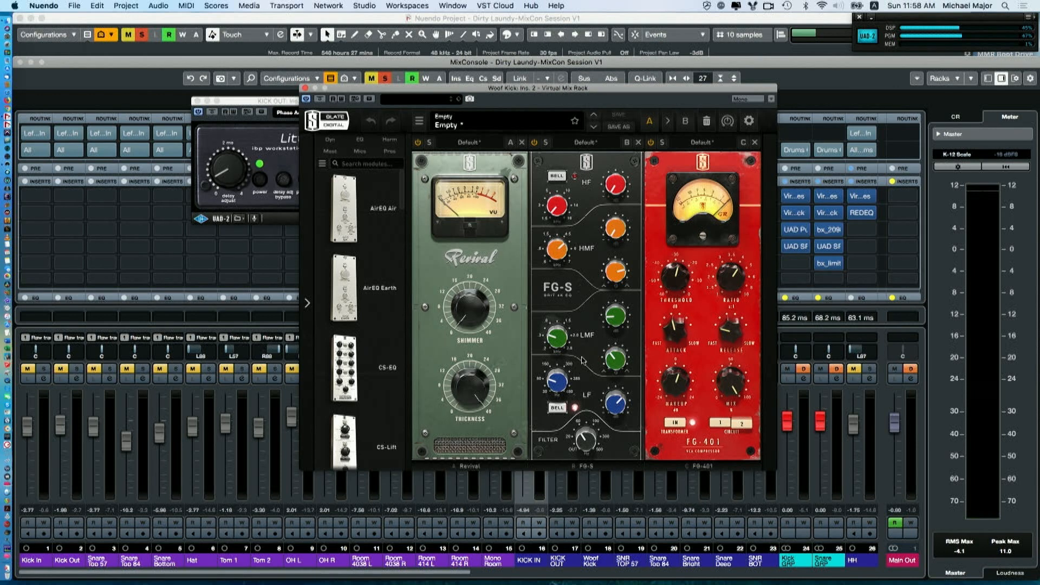
{"action": "mouse_move", "coordinate": [559, 380]}
{"action": "left_click", "coordinate": [243, 104]}
{"action": "left_click", "coordinate": [197, 102]}
{"action": "left_click_drag", "start_coordinate": [541, 87], "coordinate": [262, 33]}
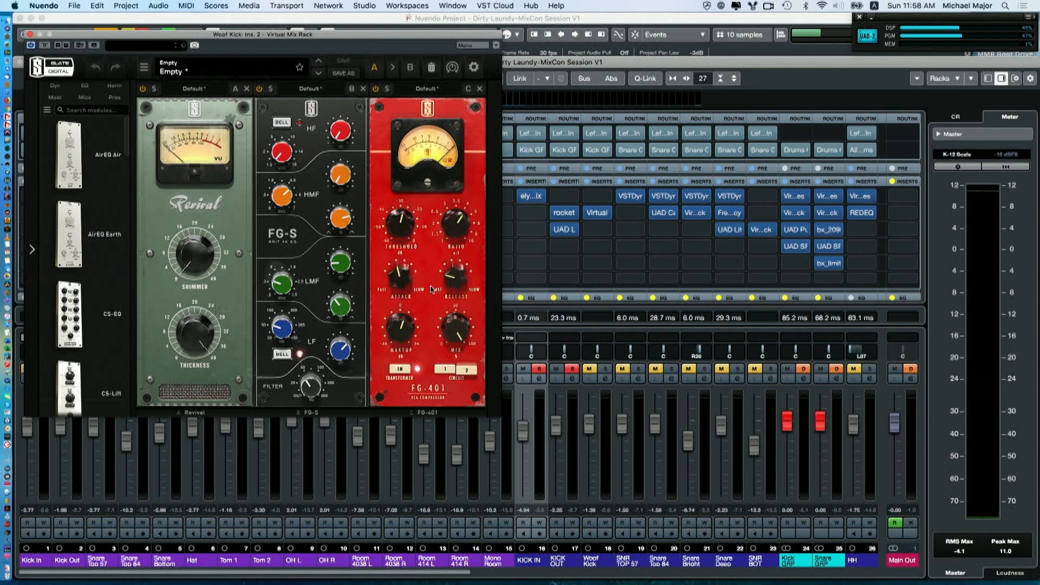
Unsolo KICK OUT and KICK IN, solo Woof Kick alone, and audition it through the Virtual Mix Rack modules.
{"action": "left_click", "coordinate": [572, 370]}
{"action": "left_click", "coordinate": [539, 370]}
{"action": "left_click", "coordinate": [606, 370]}
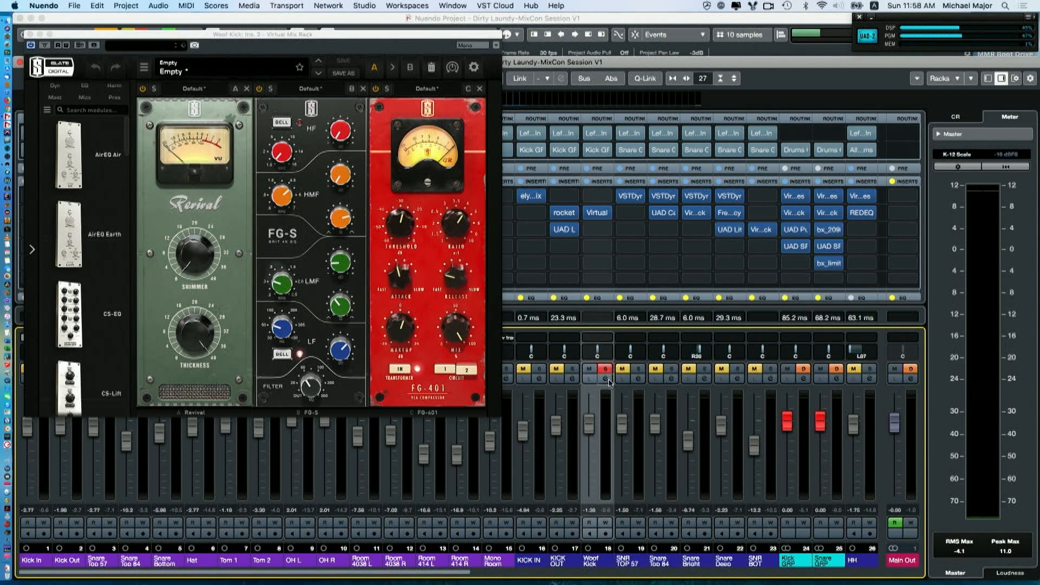
{"action": "key", "text": "space"}
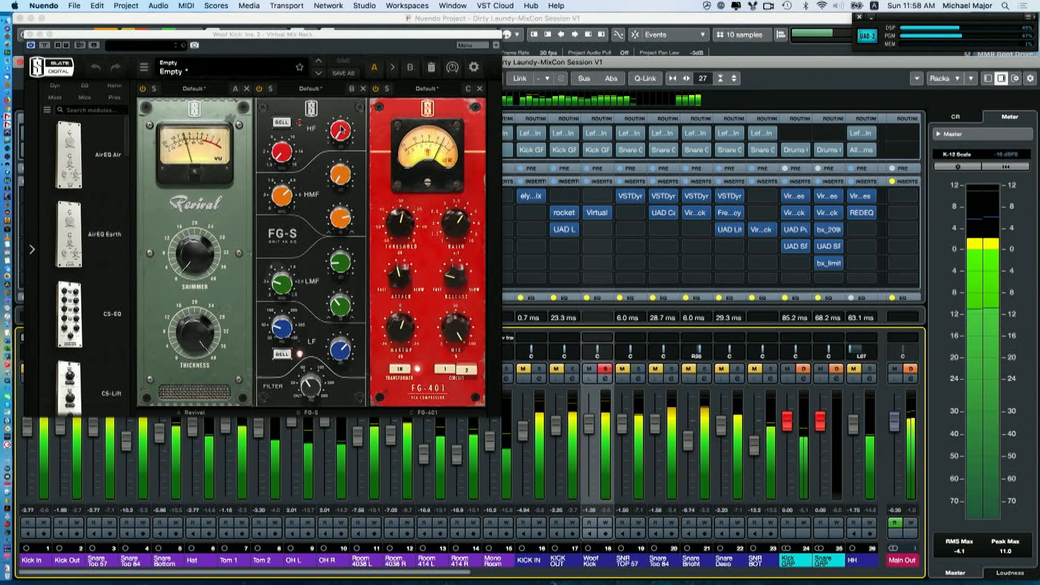
{"action": "left_click", "coordinate": [311, 388]}
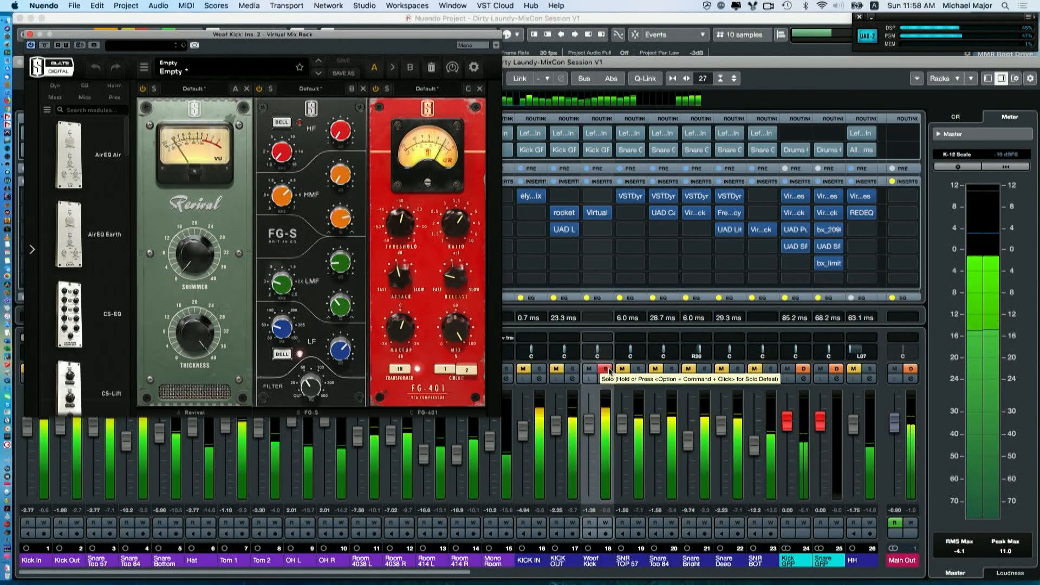
Solo KICK OUT and KICK IN and compare them with and without Woof Kick, leaving all three channels soloed.
{"action": "left_click", "coordinate": [572, 370]}
{"action": "left_click", "coordinate": [539, 369]}
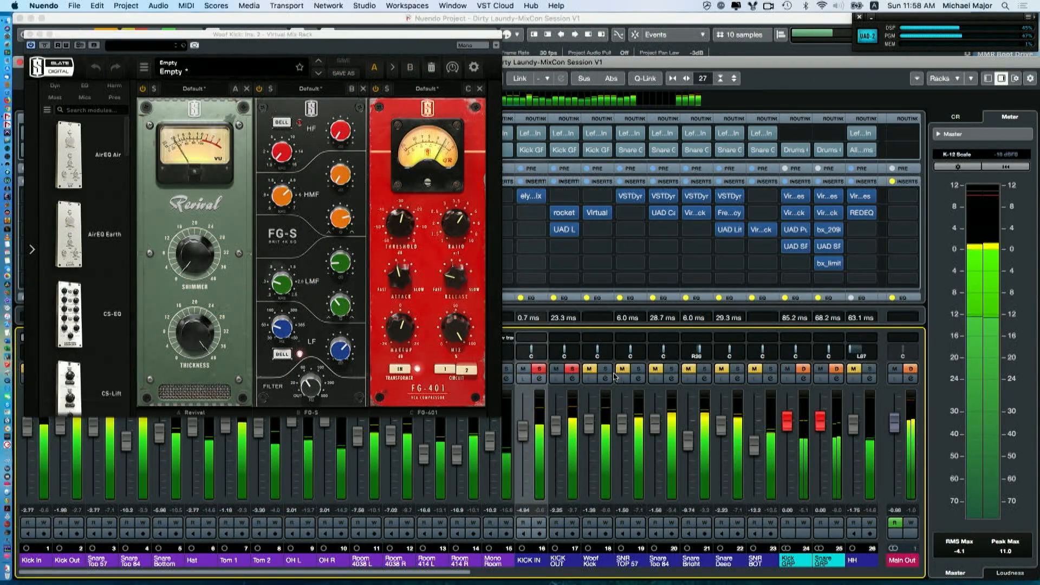
{"action": "left_click", "coordinate": [605, 370]}
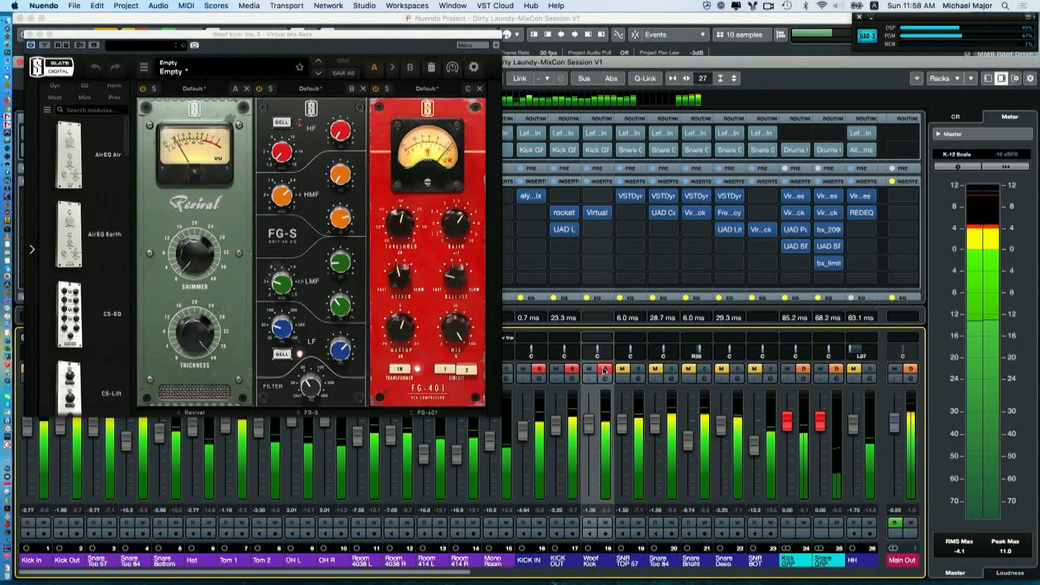
{"action": "left_click", "coordinate": [605, 370]}
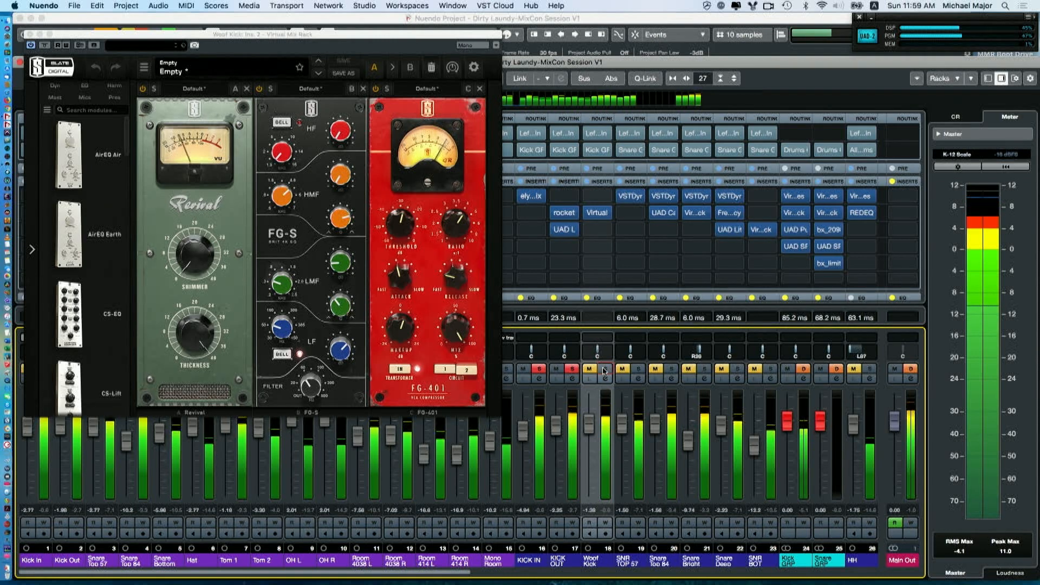
{"action": "left_click", "coordinate": [603, 369]}
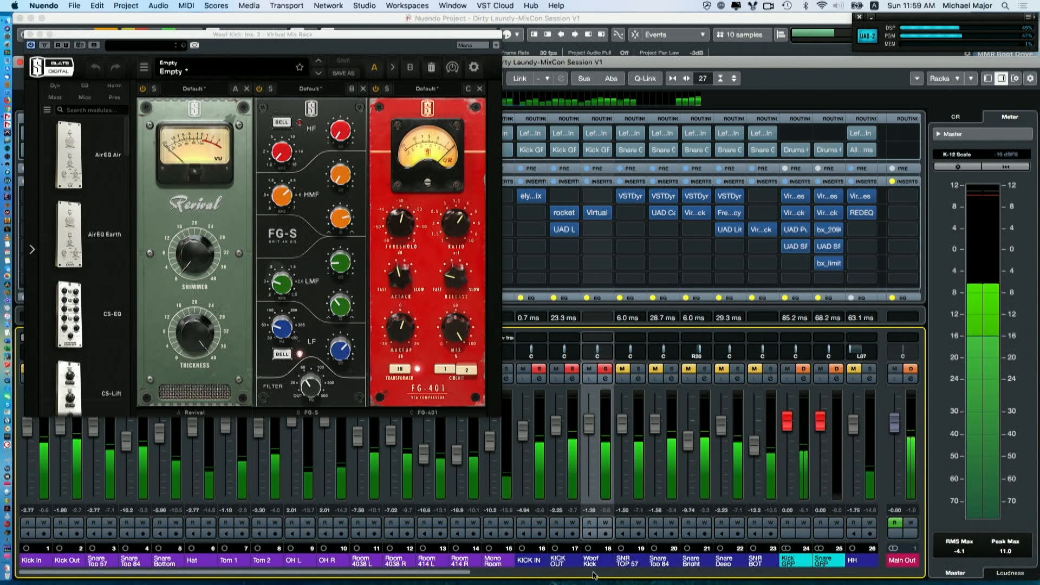
Close the Virtual Mix Rack editor and step through the Kick GRP, SNR TOP 57, Snare Top 84, Snare Bright, Snare Deep and Snare GRP channels.
{"action": "left_click_drag", "start_coordinate": [455, 576], "coordinate": [642, 578]}
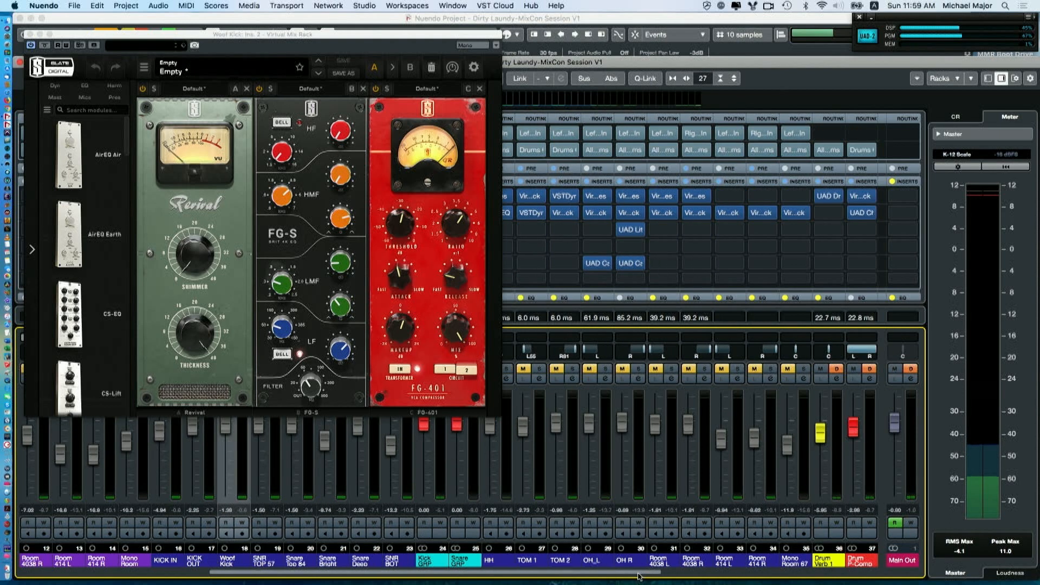
{"action": "left_click", "coordinate": [31, 34]}
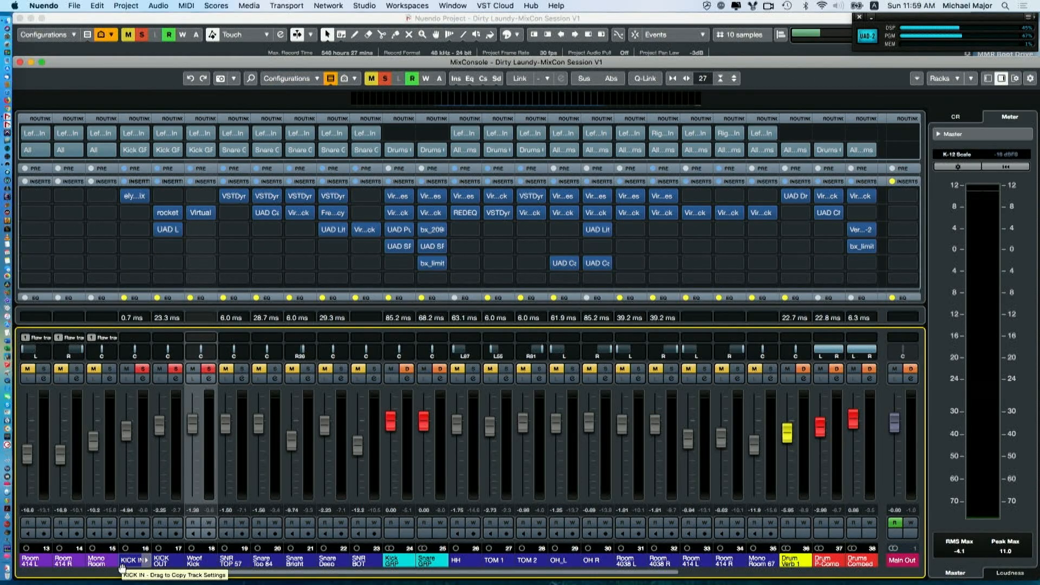
{"action": "left_click", "coordinate": [389, 563]}
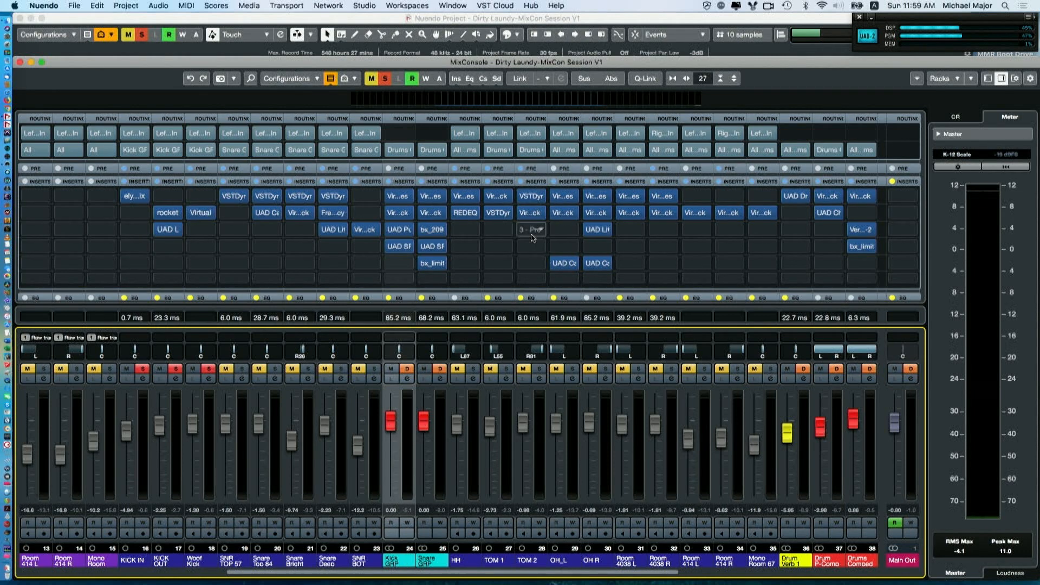
{"action": "left_click", "coordinate": [265, 562]}
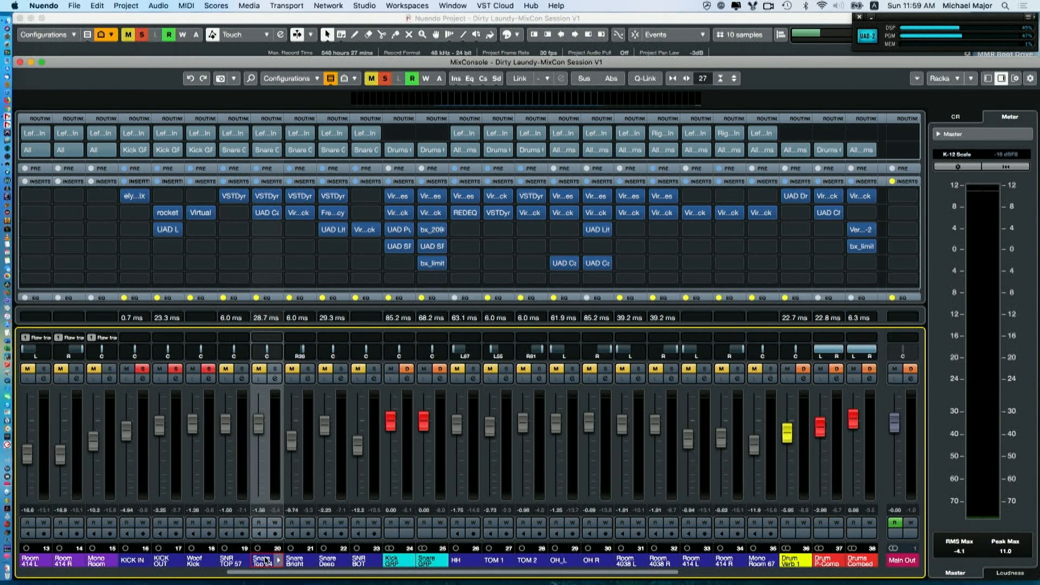
{"action": "left_click", "coordinate": [238, 562]}
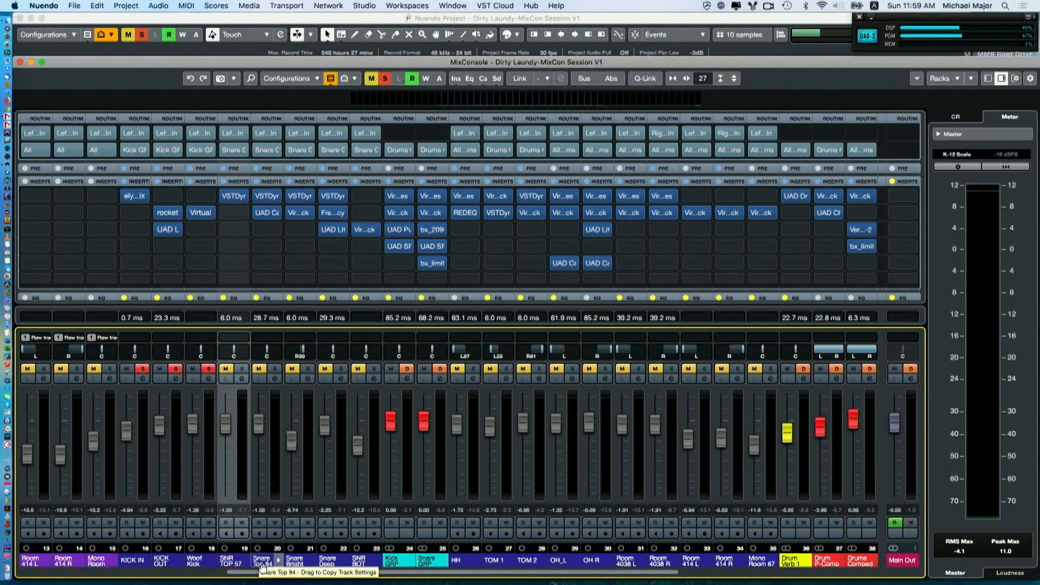
{"action": "left_click", "coordinate": [262, 563]}
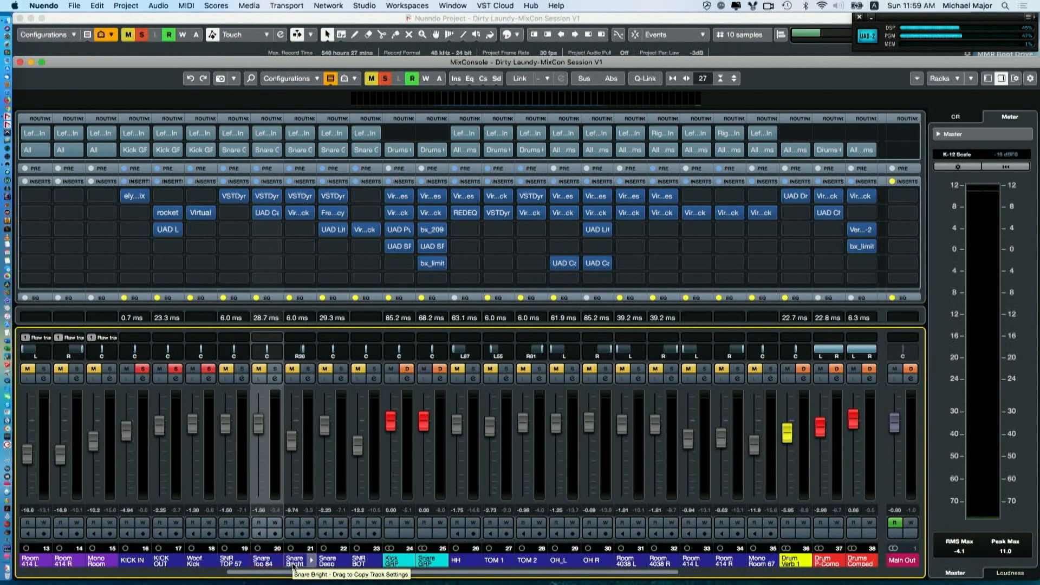
{"action": "left_click", "coordinate": [294, 564]}
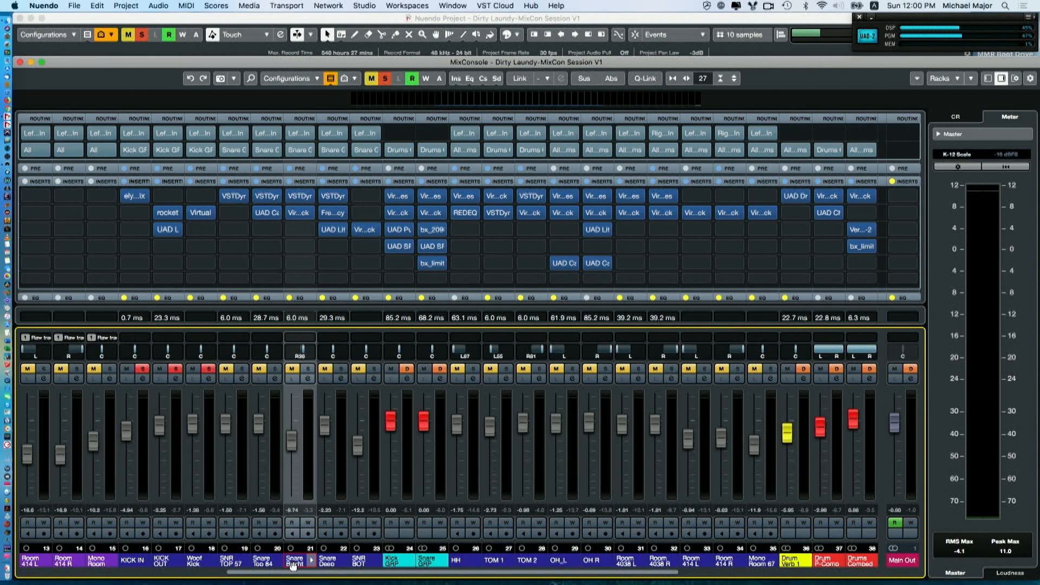
{"action": "left_click", "coordinate": [328, 564]}
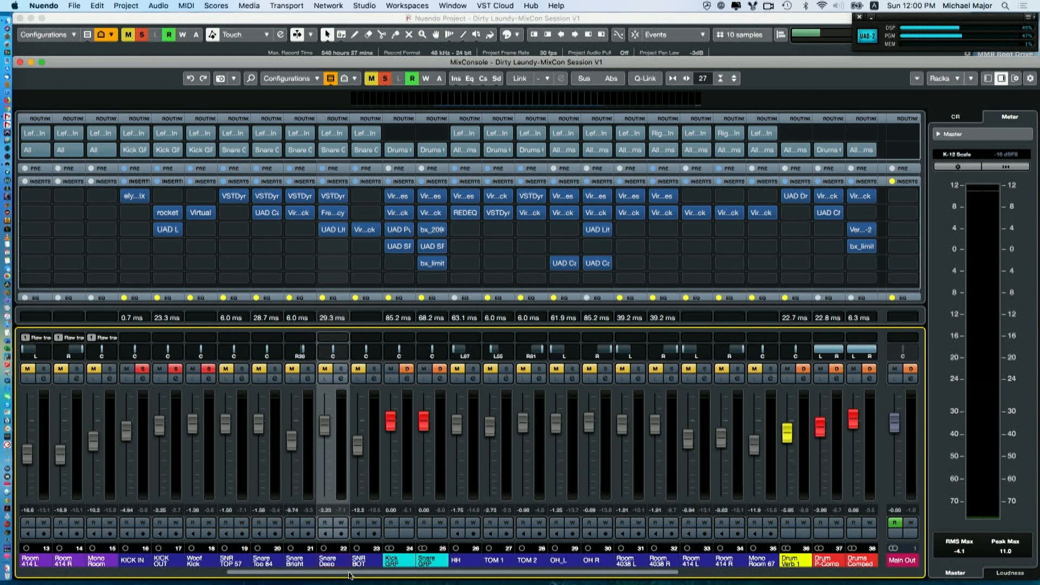
{"action": "left_click", "coordinate": [430, 562]}
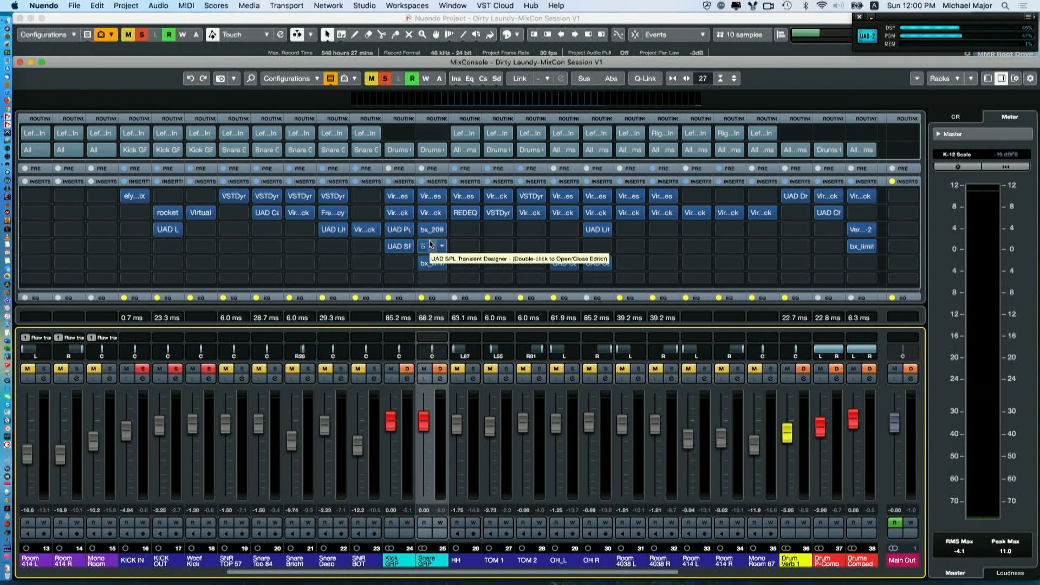
Bypass all inserts on the Kick GRP channel, play the soloed kicks, and re-enable the inserts to compare the sound.
{"action": "left_click", "coordinate": [389, 181]}
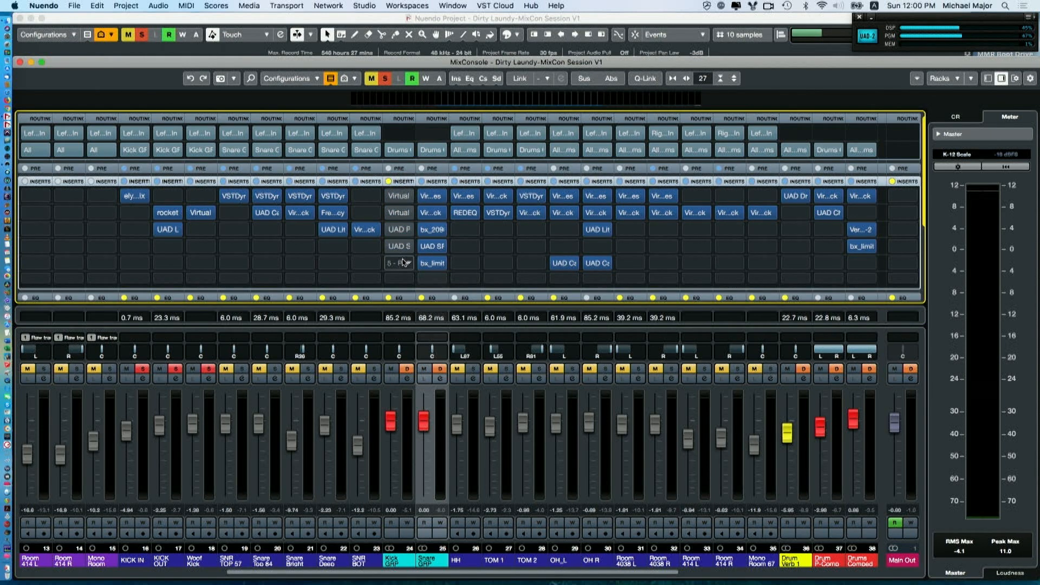
{"action": "key", "text": "space"}
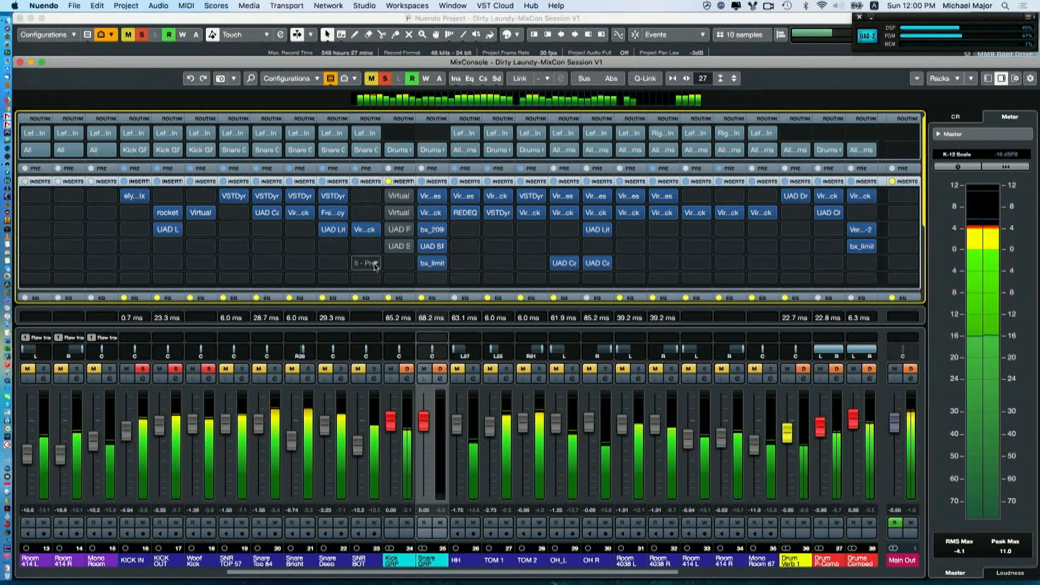
{"action": "left_click", "coordinate": [389, 183]}
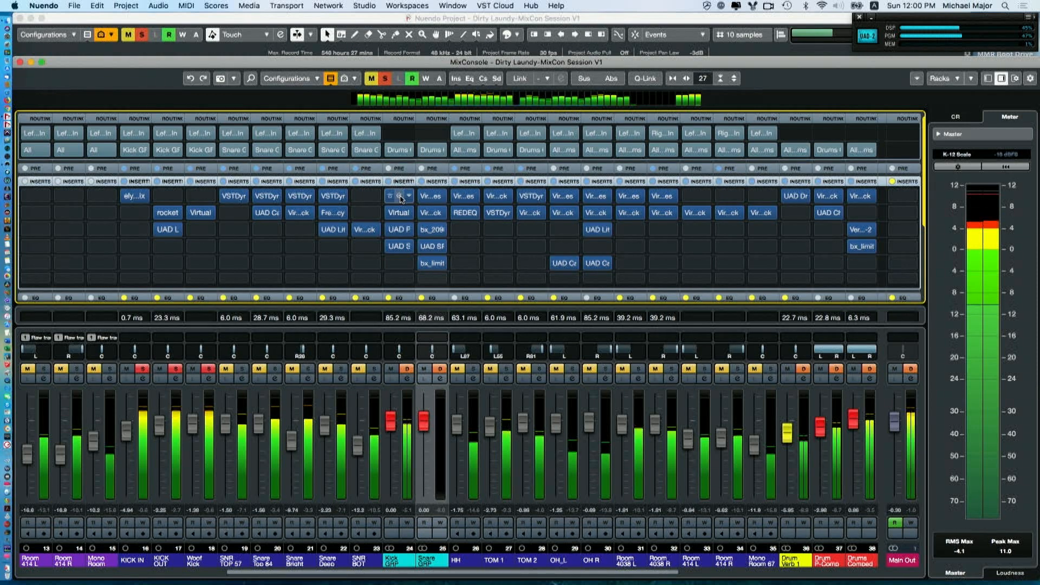
Inspect the Virtual Tape Machines and Virtual Mix Rack inserts on the Kick GRP channel, closing each editor.
{"action": "left_click", "coordinate": [400, 199]}
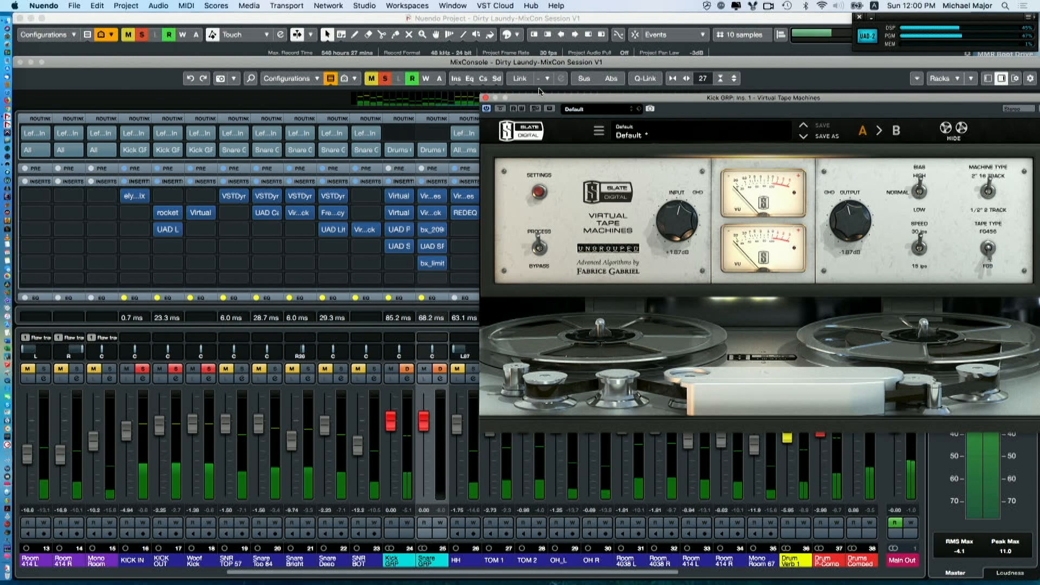
{"action": "left_click_drag", "start_coordinate": [539, 96], "coordinate": [539, 96]}
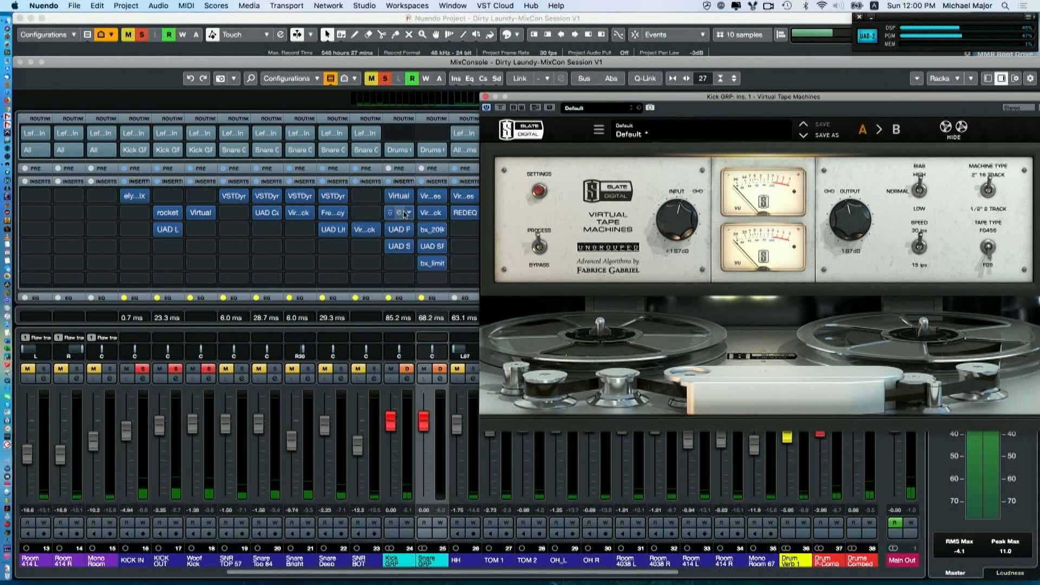
{"action": "left_click", "coordinate": [486, 96]}
{"action": "left_click", "coordinate": [398, 211]}
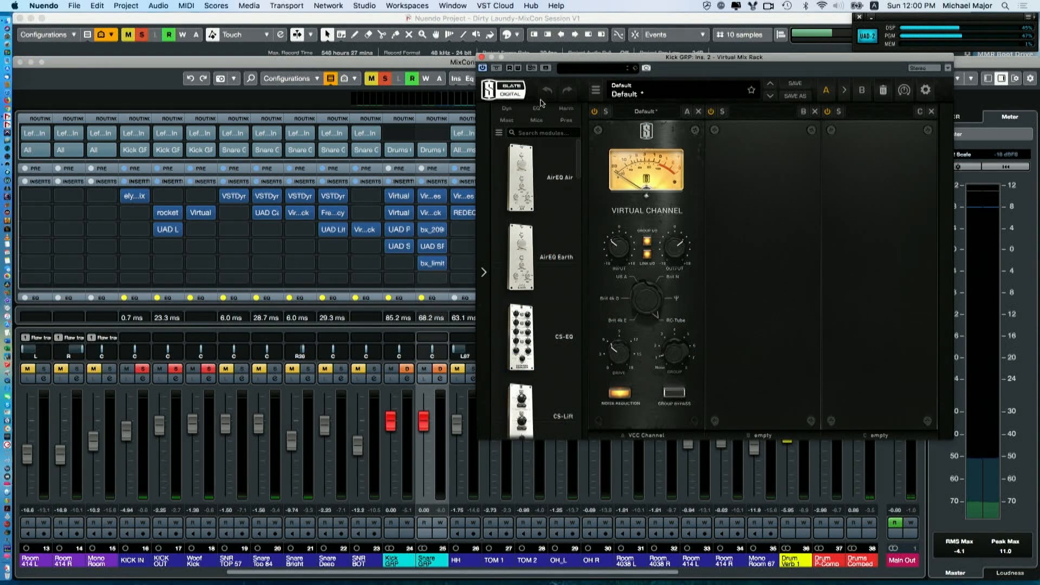
{"action": "left_click", "coordinate": [482, 58]}
Inspect the UAD Pultec-Pro Legacy EQ settings on the Kick GRP channel and close its editor.
{"action": "left_click", "coordinate": [396, 231]}
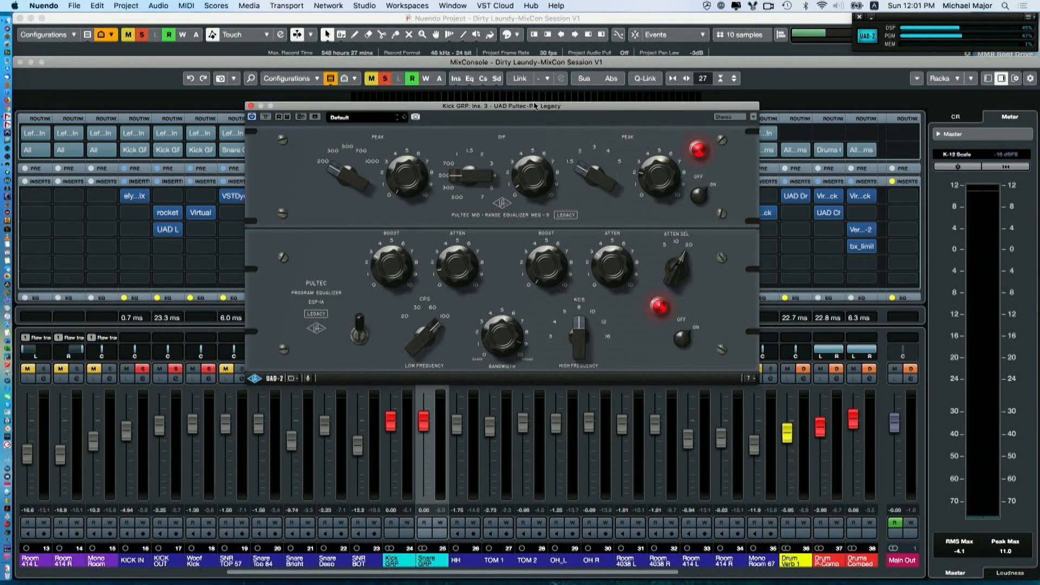
{"action": "left_click_drag", "start_coordinate": [534, 105], "coordinate": [525, 66]}
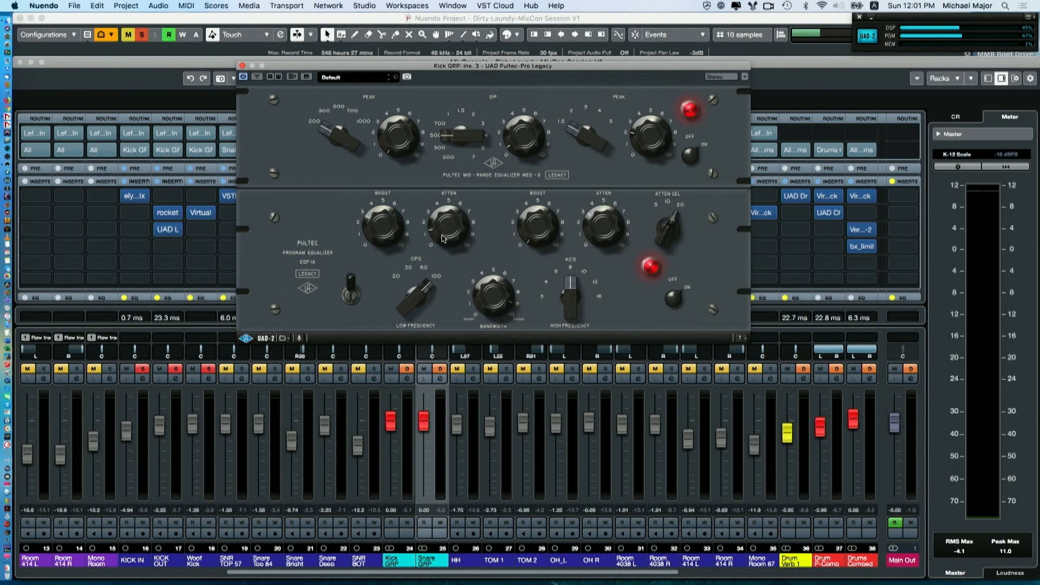
{"action": "left_click", "coordinate": [243, 65]}
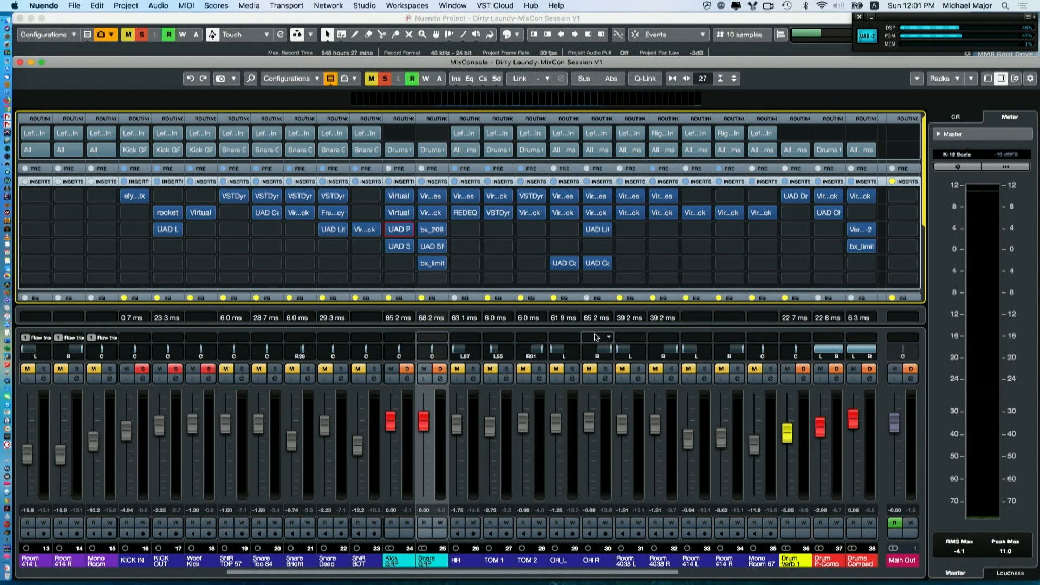
Sweep Sustain and Attack in the Kick GRP's UAD SPL Transient Designer during playback, return both knobs to their starting positions, and close the editor.
{"action": "left_click", "coordinate": [398, 246]}
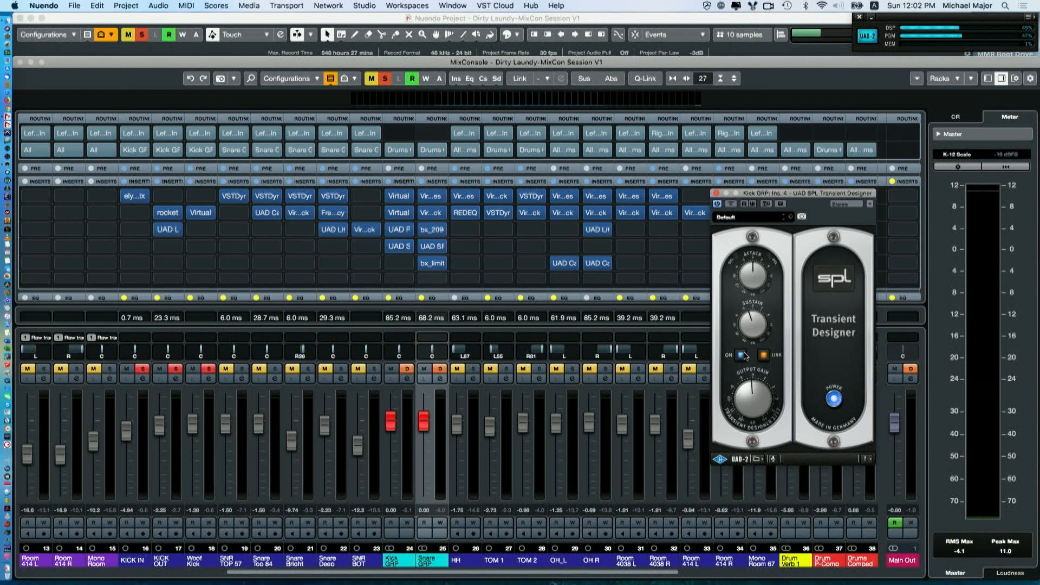
{"action": "key", "text": "space"}
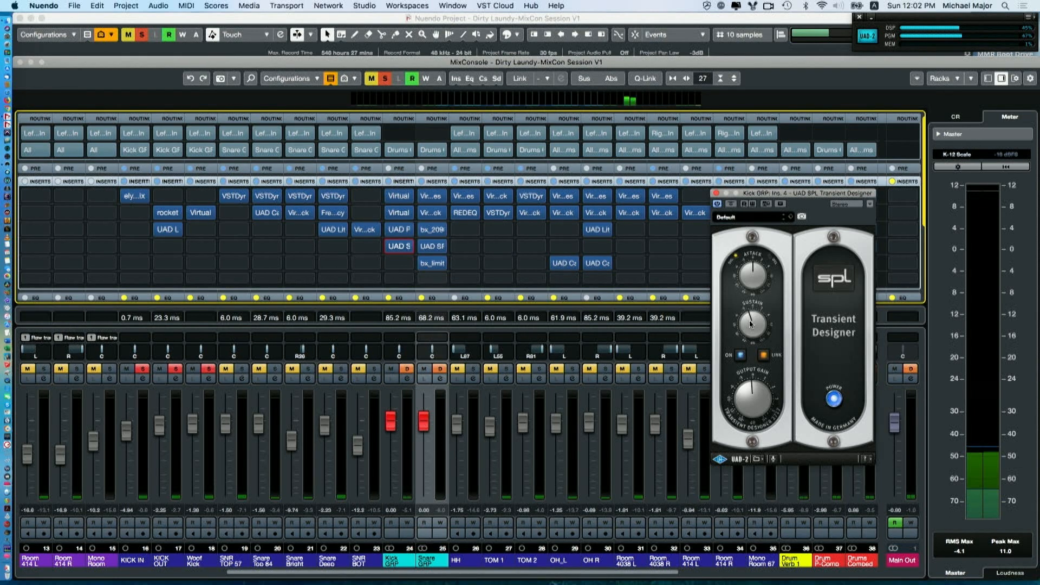
{"action": "left_click_drag", "start_coordinate": [751, 323], "coordinate": [744, 358]}
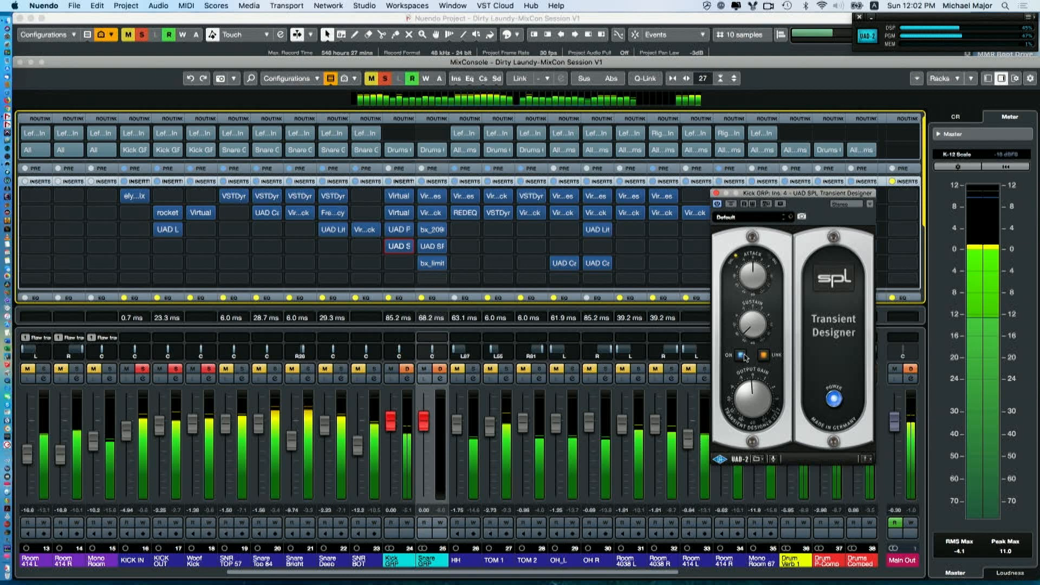
{"action": "left_click_drag", "start_coordinate": [744, 344], "coordinate": [746, 319]}
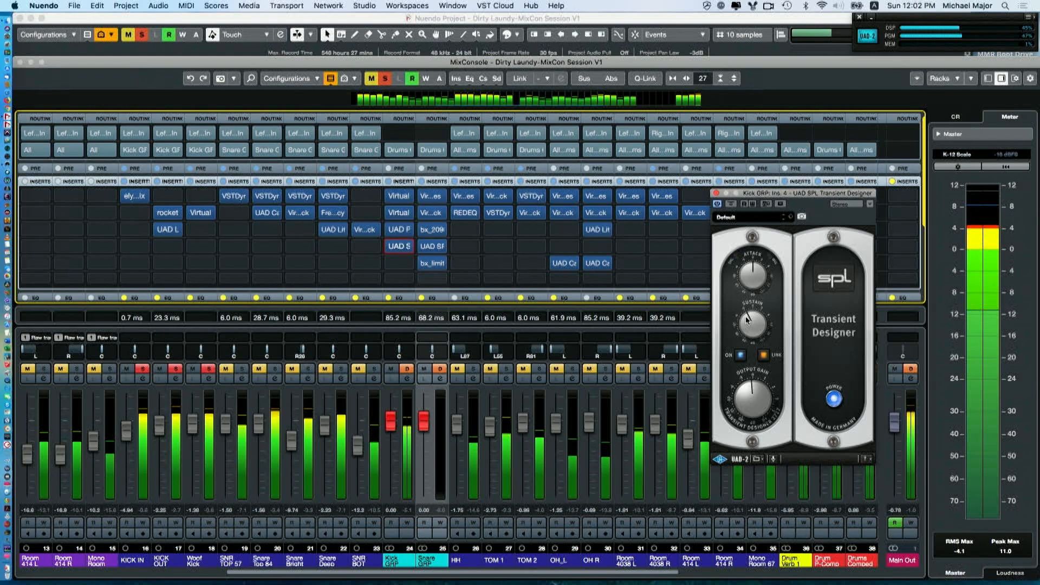
{"action": "left_click_drag", "start_coordinate": [758, 301], "coordinate": [767, 286]}
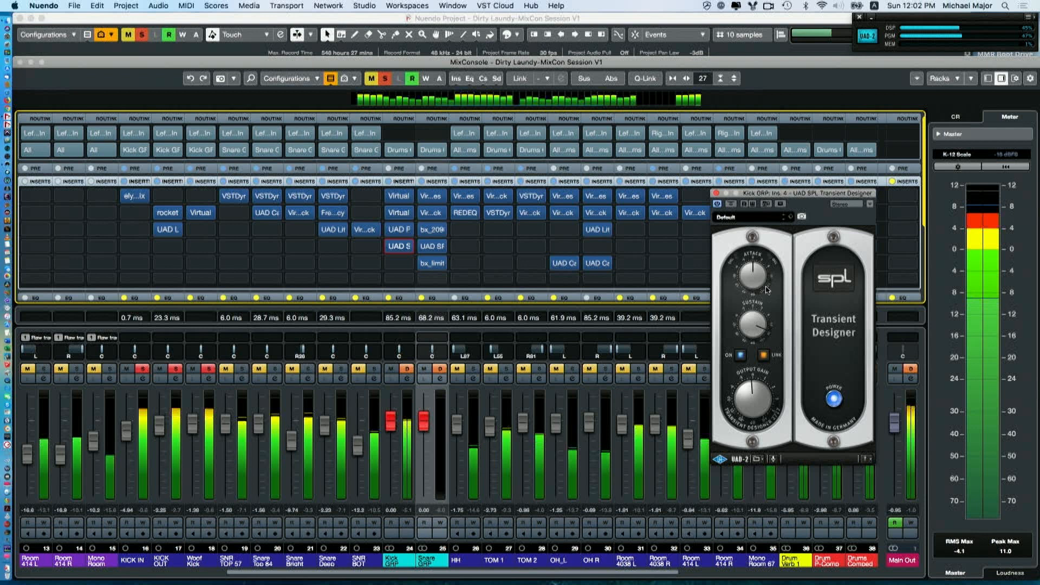
{"action": "left_click_drag", "start_coordinate": [757, 323], "coordinate": [756, 328]}
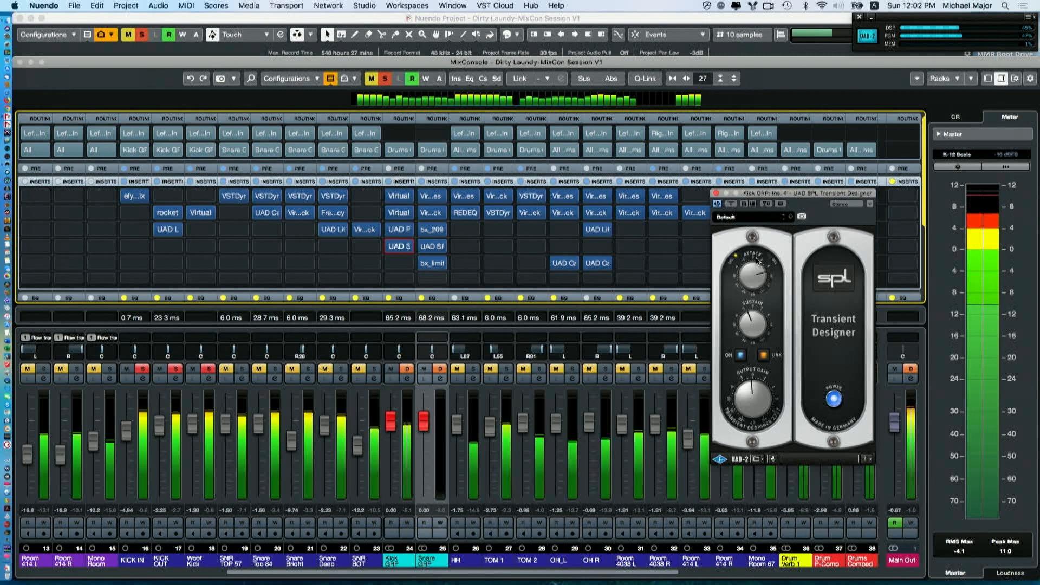
{"action": "left_click_drag", "start_coordinate": [757, 260], "coordinate": [752, 282]}
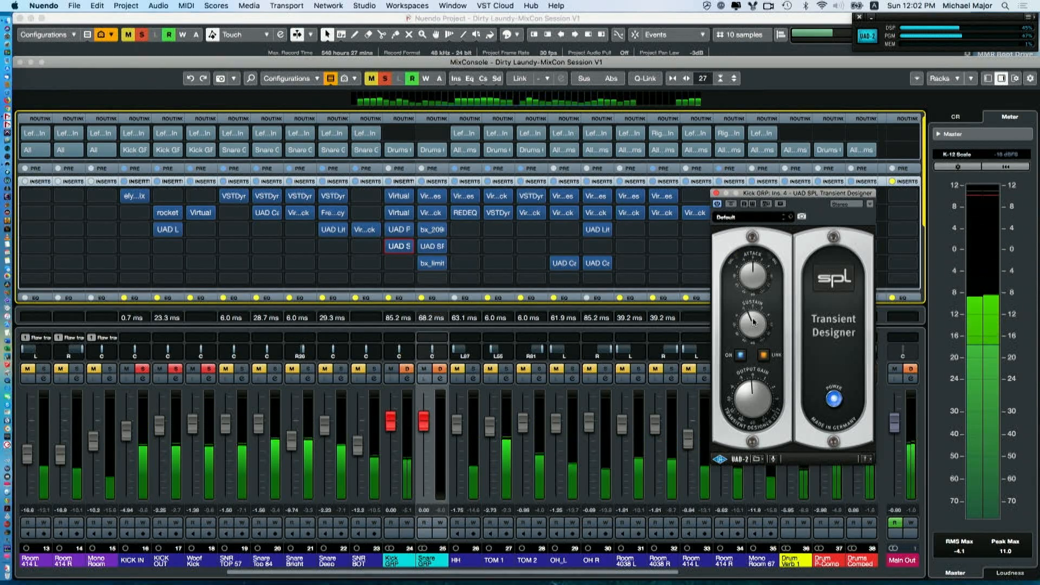
{"action": "left_click", "coordinate": [714, 193]}
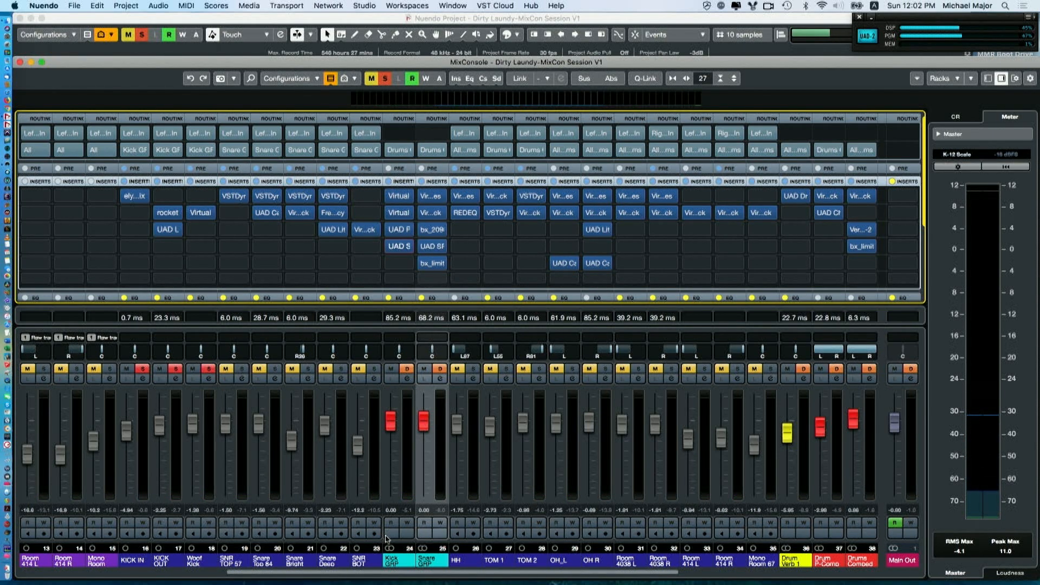
Select the Drums Comped channel, open its Vertigo VSC-2 compressor, and audition the soloed drums through it.
{"action": "left_click", "coordinate": [498, 573]}
{"action": "left_click_drag", "start_coordinate": [502, 573], "coordinate": [530, 572]}
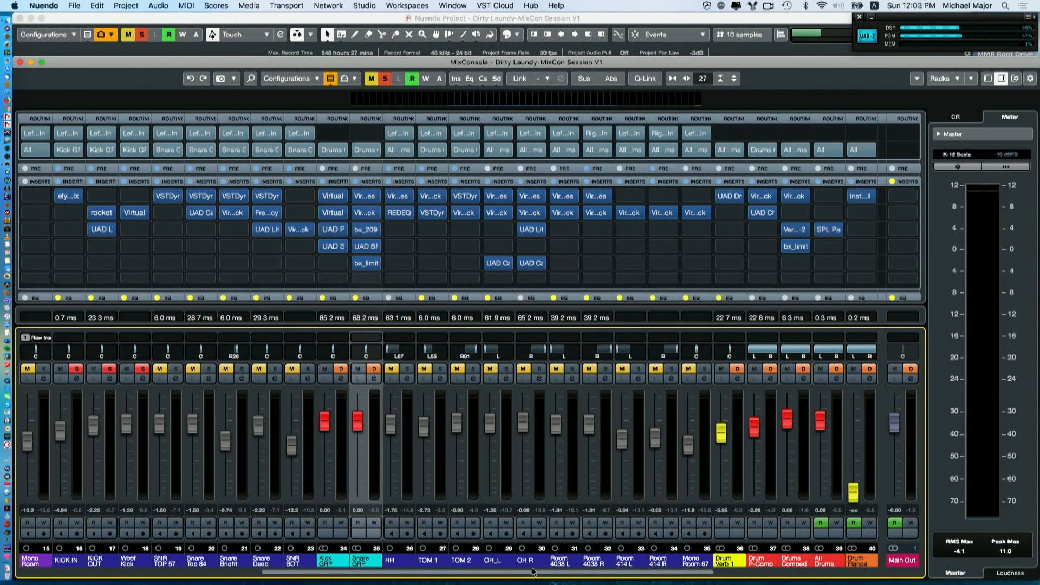
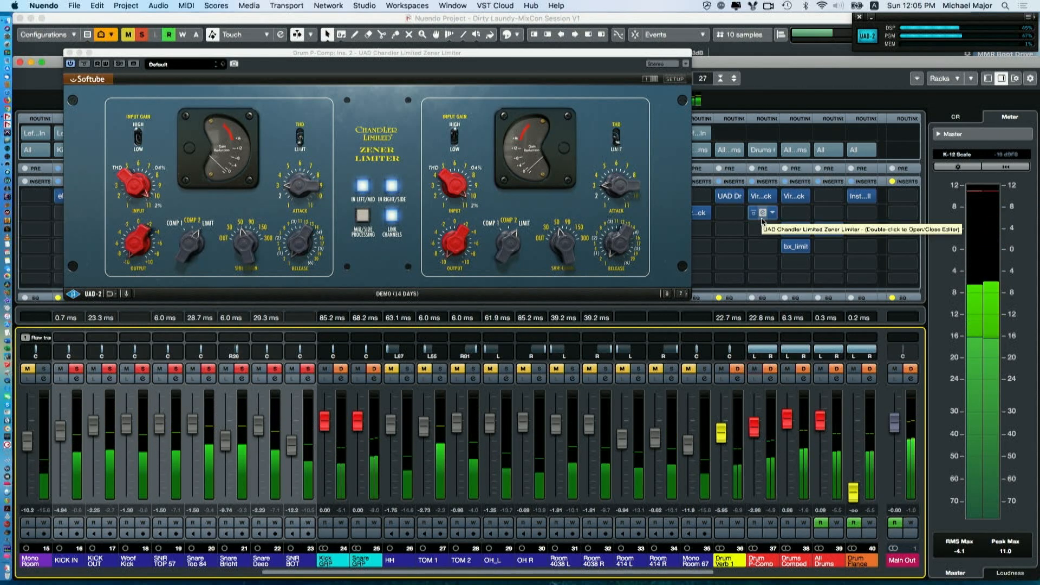
{"action": "left_click", "coordinate": [797, 562]}
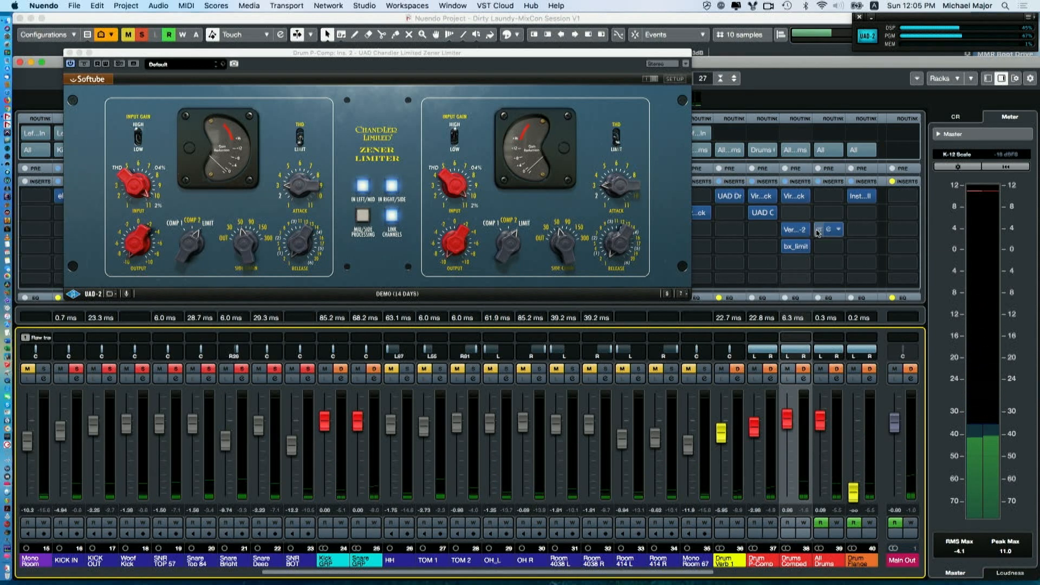
{"action": "left_click", "coordinate": [798, 232]}
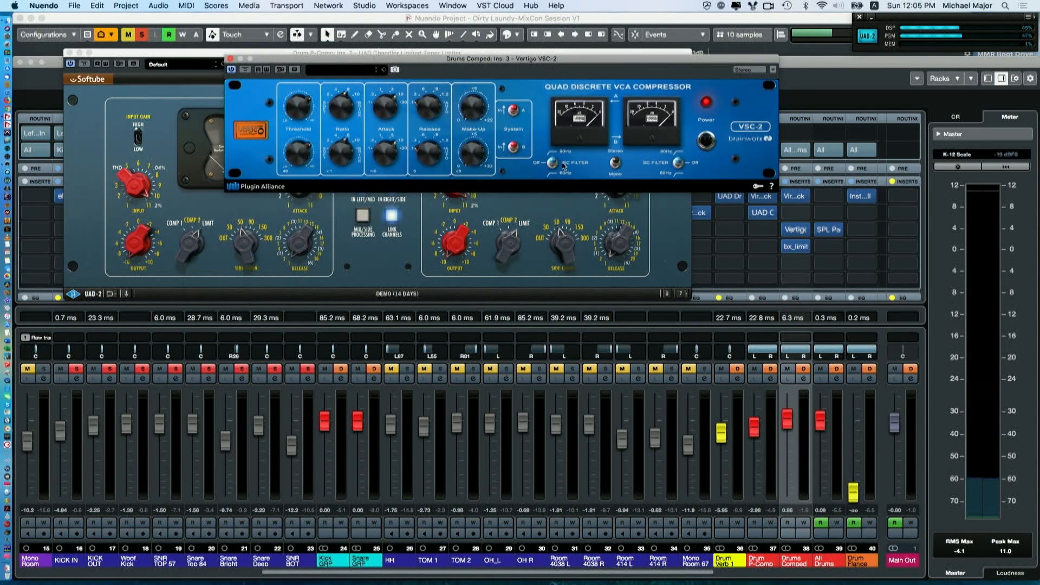
{"action": "key", "text": "space"}
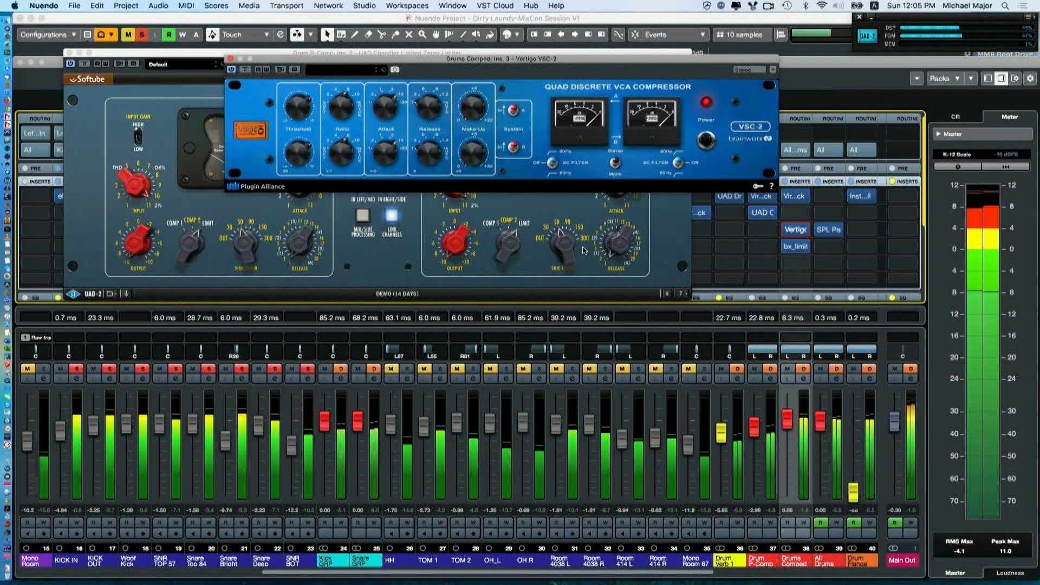
{"action": "key", "text": "space"}
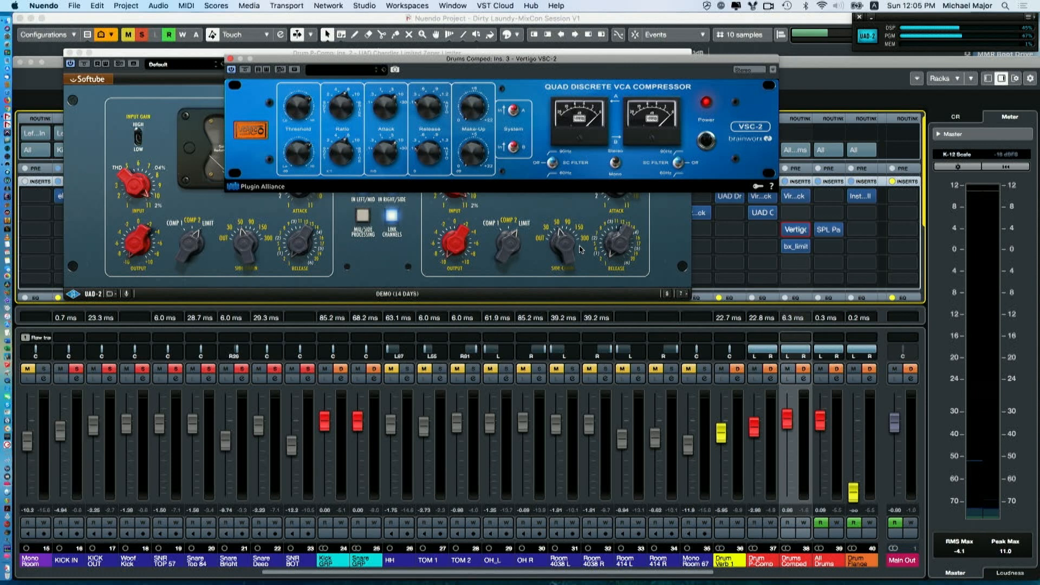
Examine the bx_limiter insert on Drums Comped, and close the limiter, Vertigo VSC-2 and Zener Limiter editors.
{"action": "double_click", "coordinate": [794, 248]}
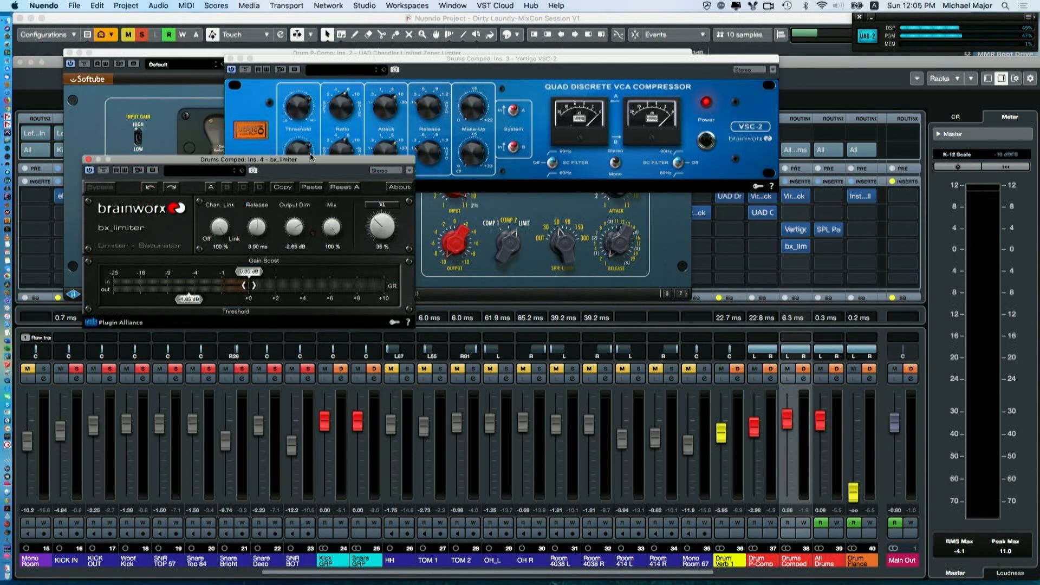
{"action": "left_click_drag", "start_coordinate": [314, 163], "coordinate": [620, 129]}
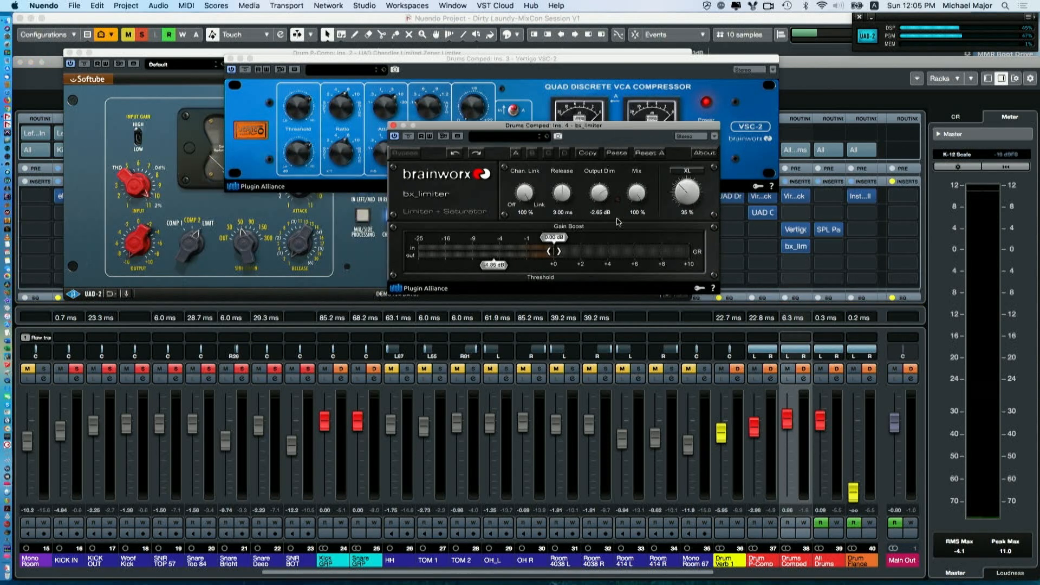
{"action": "left_click", "coordinate": [612, 302]}
{"action": "key", "text": "space"}
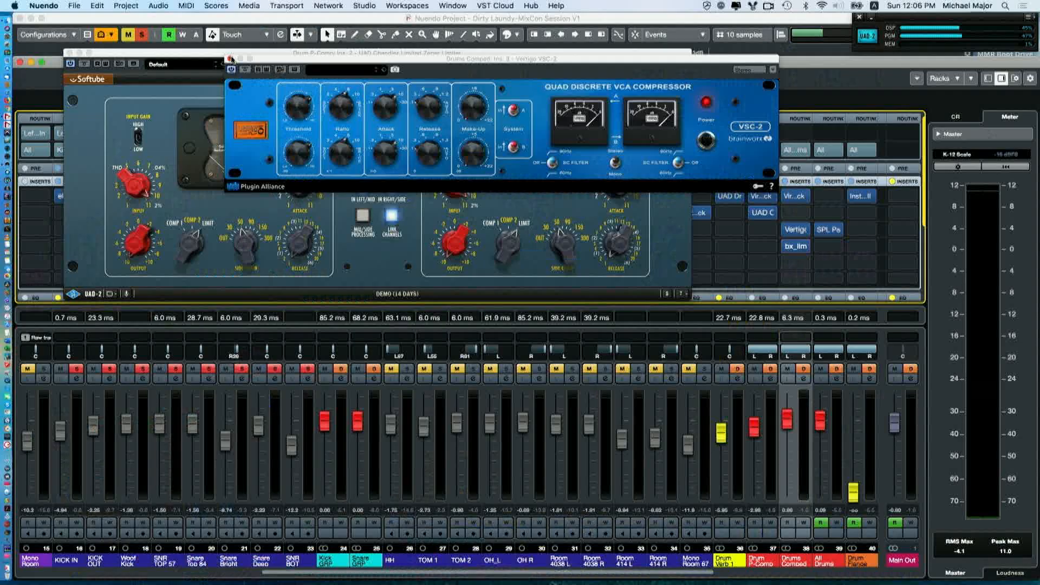
{"action": "left_click", "coordinate": [231, 58]}
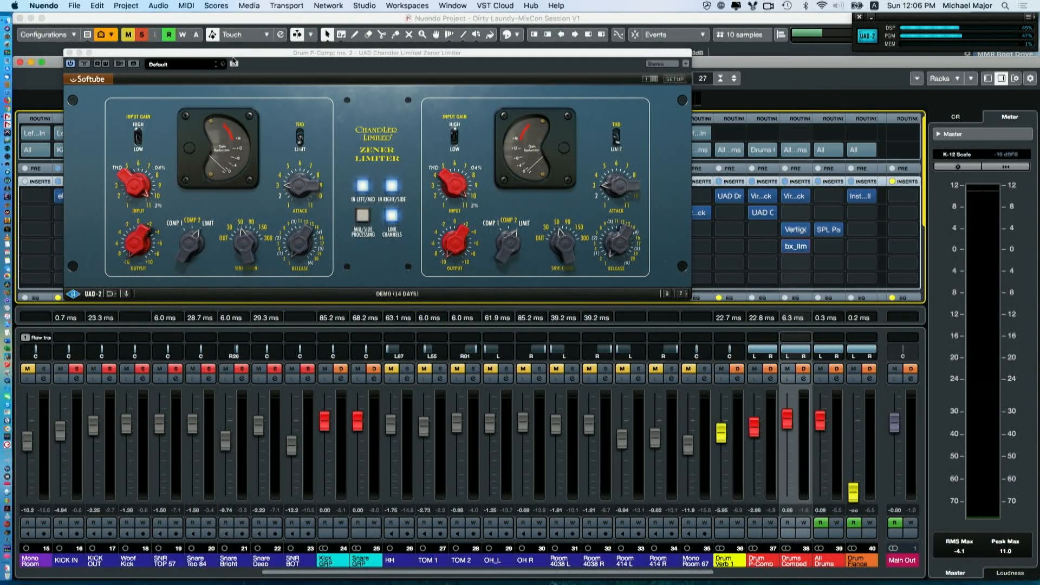
{"action": "left_click", "coordinate": [68, 53]}
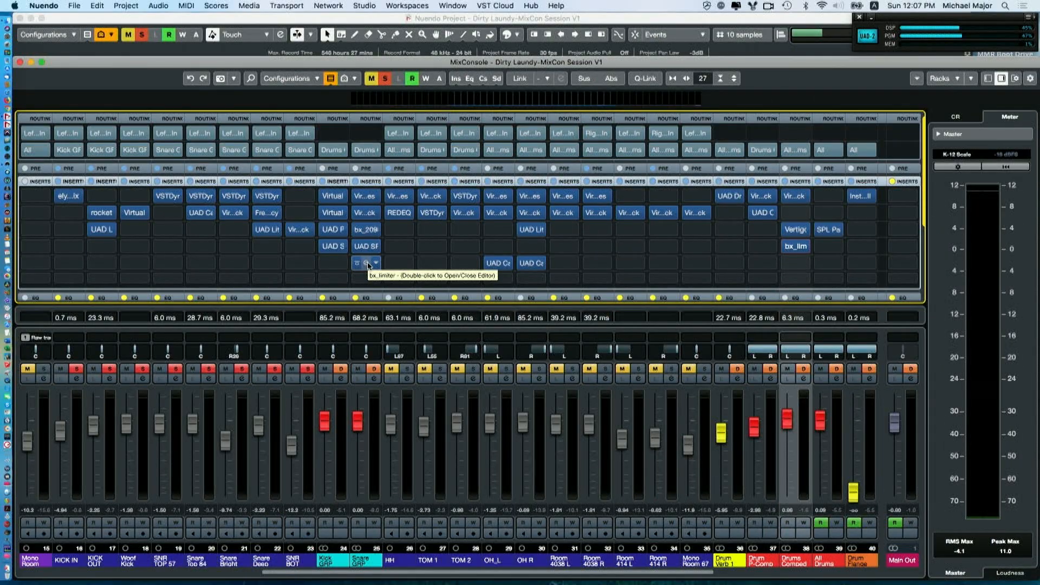
Lower the threshold of the Snare GRP's bx_limiter to about -6.57 dB during playback and close its editor.
{"action": "double_click", "coordinate": [368, 264]}
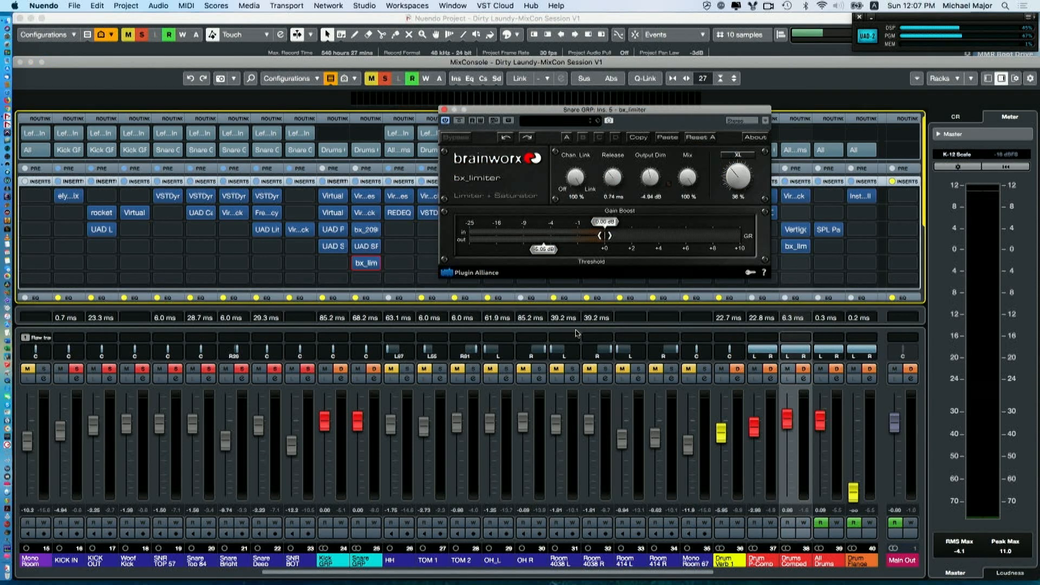
{"action": "key", "text": "space"}
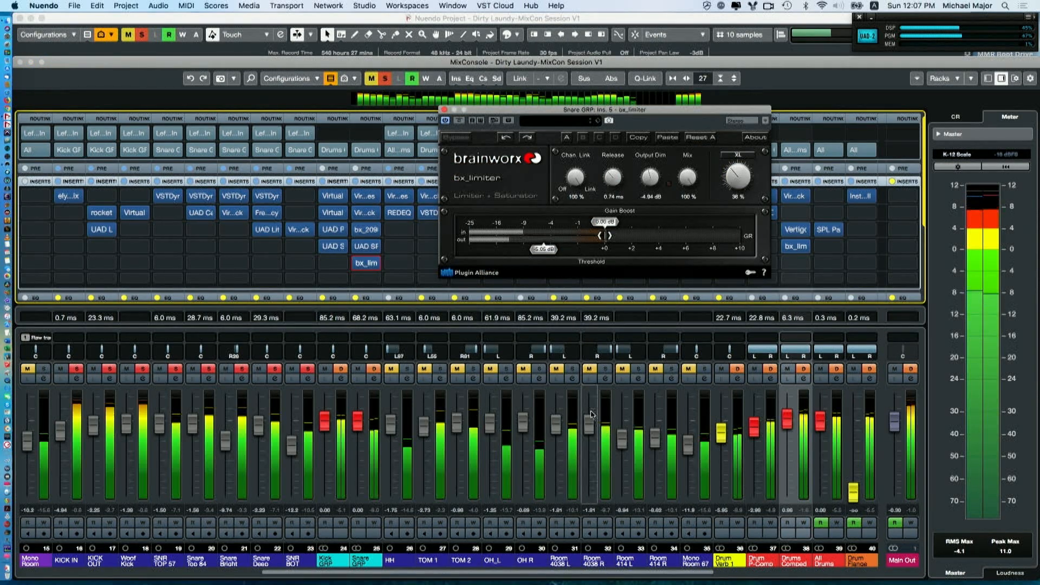
{"action": "left_click_drag", "start_coordinate": [545, 250], "coordinate": [536, 254]}
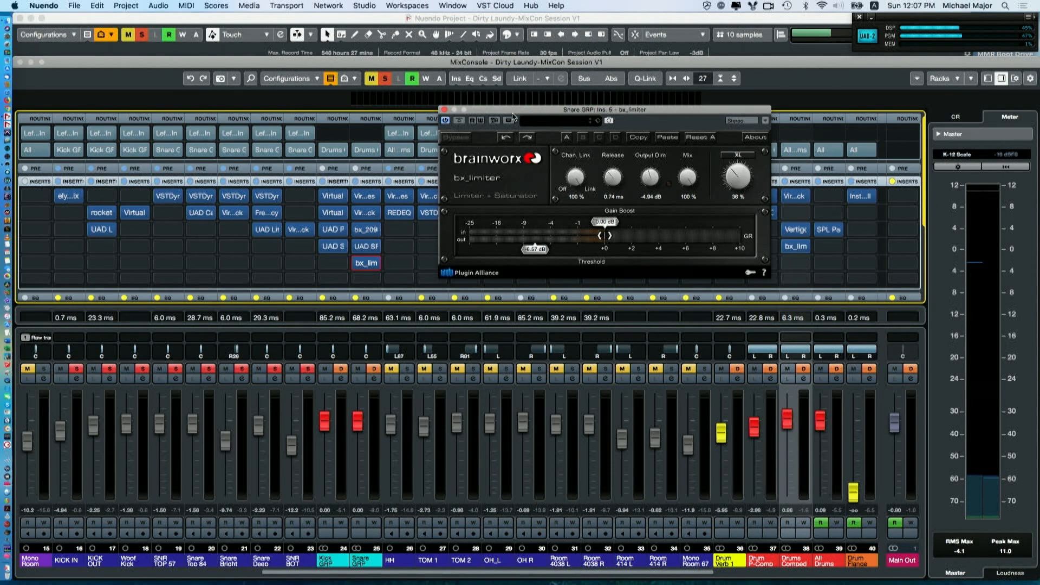
{"action": "left_click", "coordinate": [444, 109]}
Open Virtual Tape Machines on the Snare GRP, audition the soloed drums through it, and close the editor.
{"action": "double_click", "coordinate": [371, 199]}
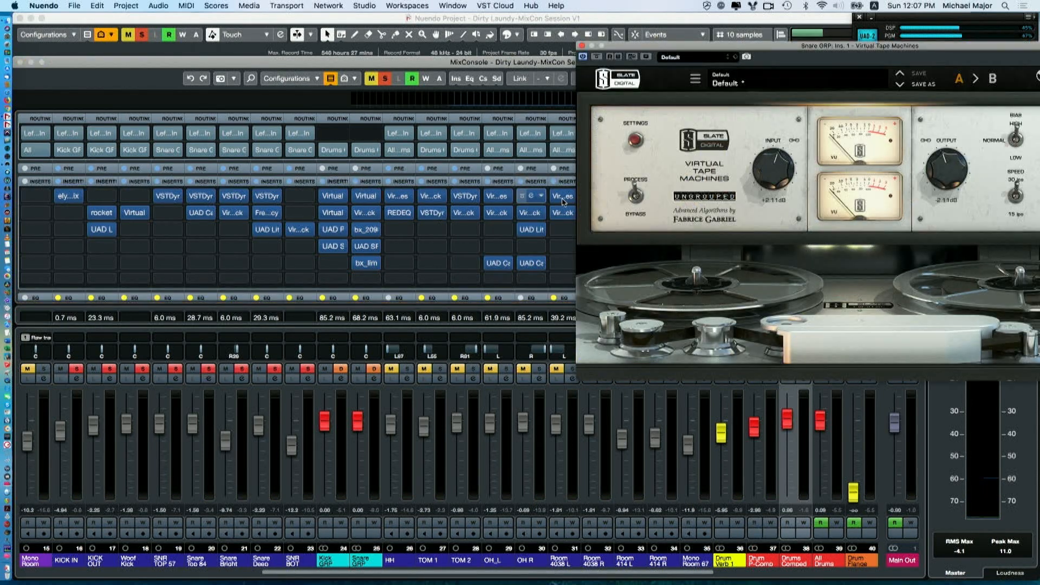
{"action": "left_click_drag", "start_coordinate": [723, 50], "coordinate": [689, 41]}
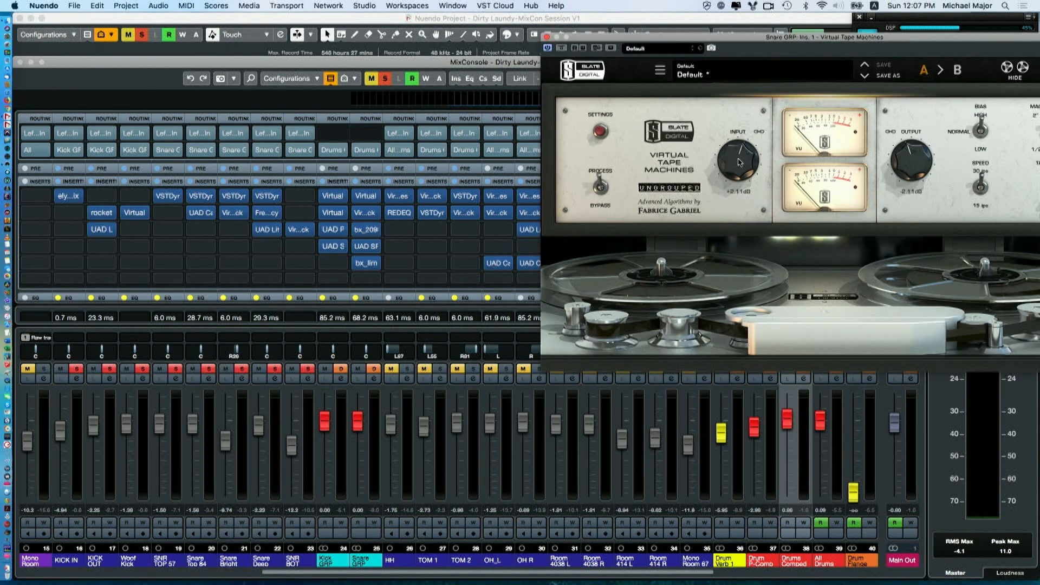
{"action": "key", "text": "space"}
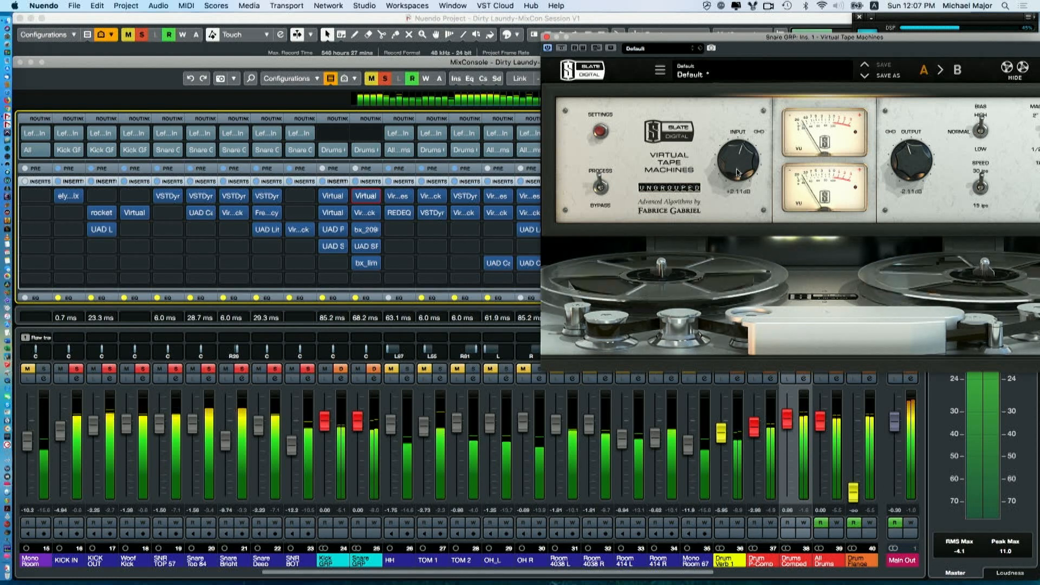
{"action": "left_click_drag", "start_coordinate": [703, 37], "coordinate": [651, 31]}
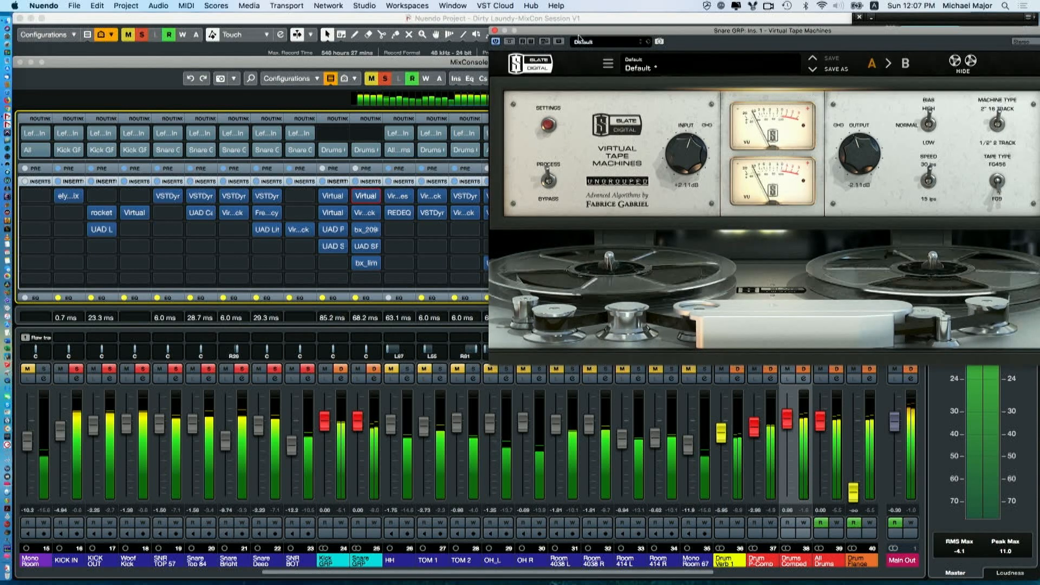
{"action": "left_click", "coordinate": [494, 31]}
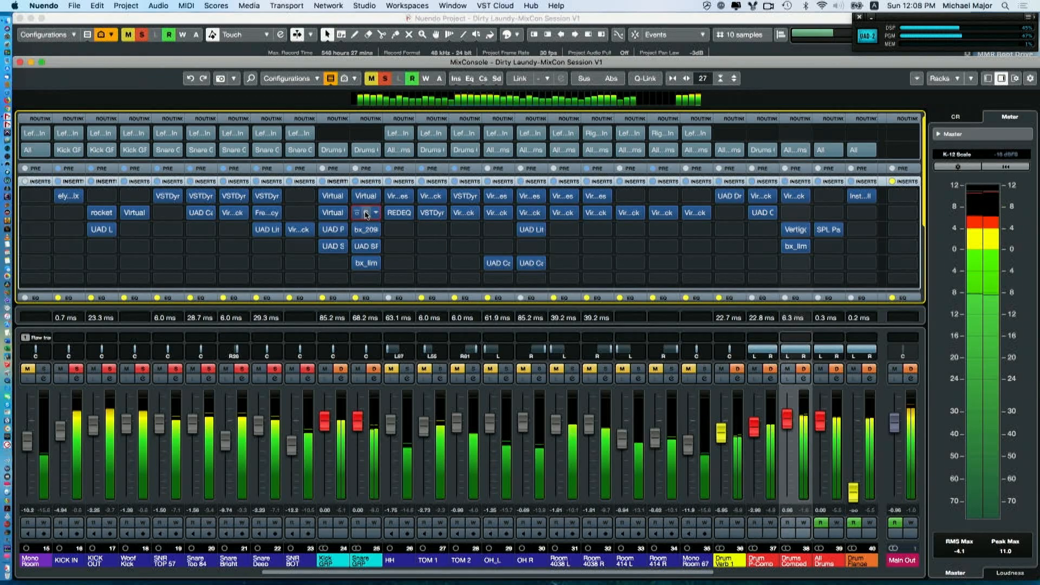
Check the Virtual Channel module in the Snare GRP's Virtual Mix Rack during playback and close the editor.
{"action": "left_click", "coordinate": [366, 213]}
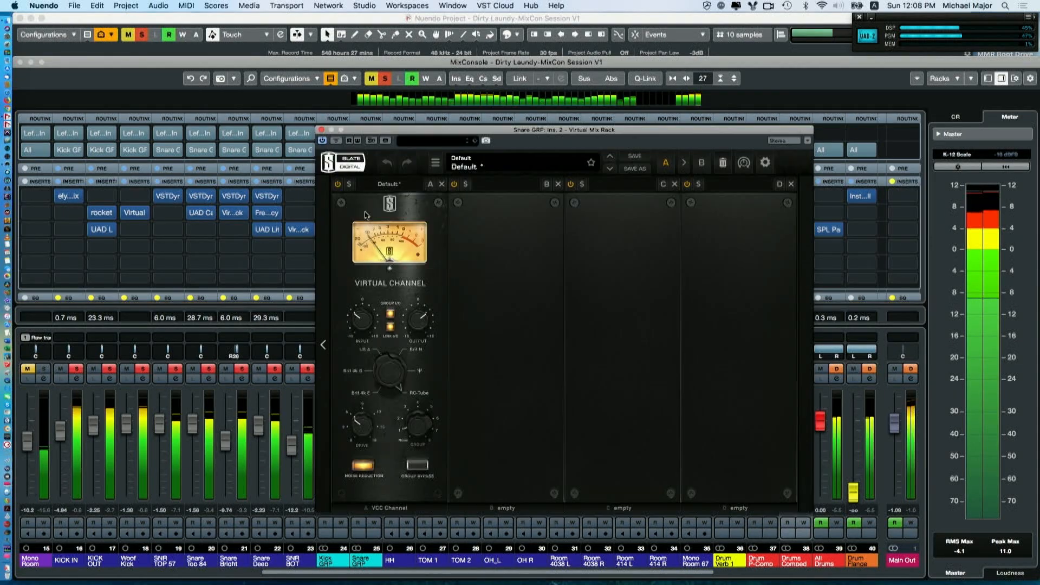
{"action": "left_click", "coordinate": [322, 131]}
{"action": "mouse_move", "coordinate": [367, 235]}
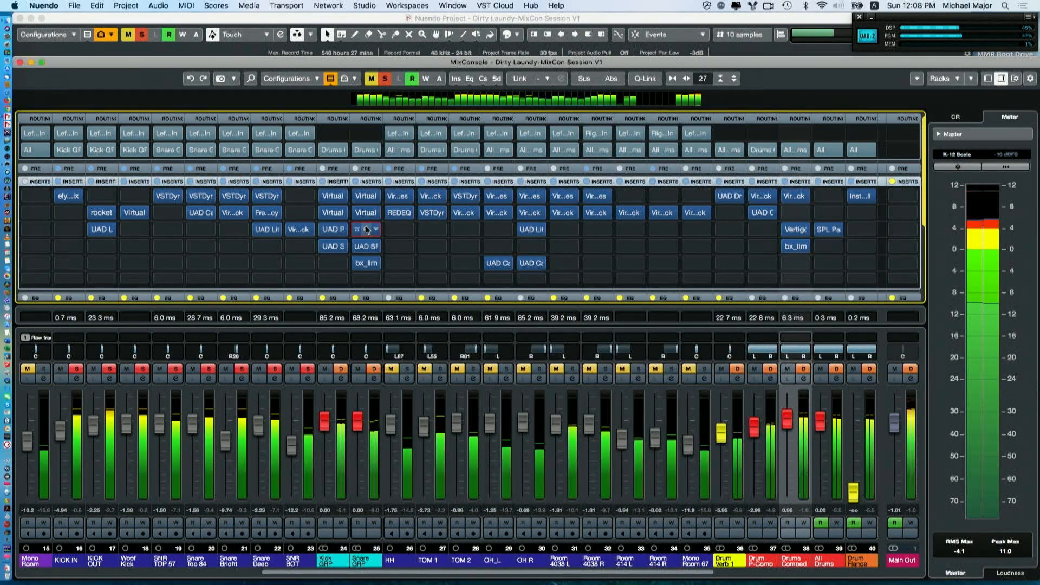
Examine the bx_2098 EQ insert on the Snare GRP during playback and close its editor.
{"action": "left_click", "coordinate": [382, 230]}
{"action": "left_click_drag", "start_coordinate": [684, 122], "coordinate": [581, 84]}
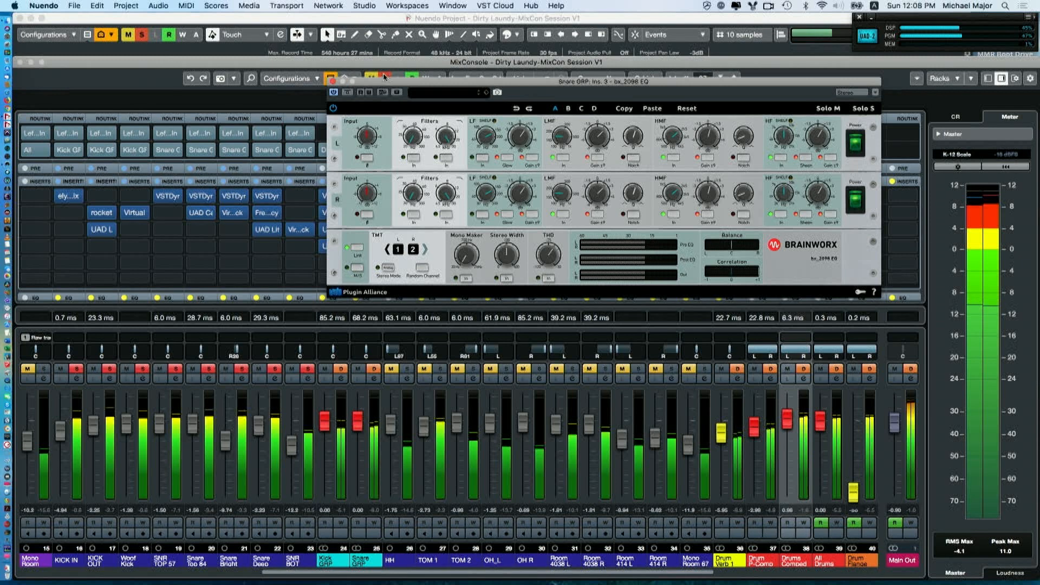
{"action": "left_click", "coordinate": [331, 81]}
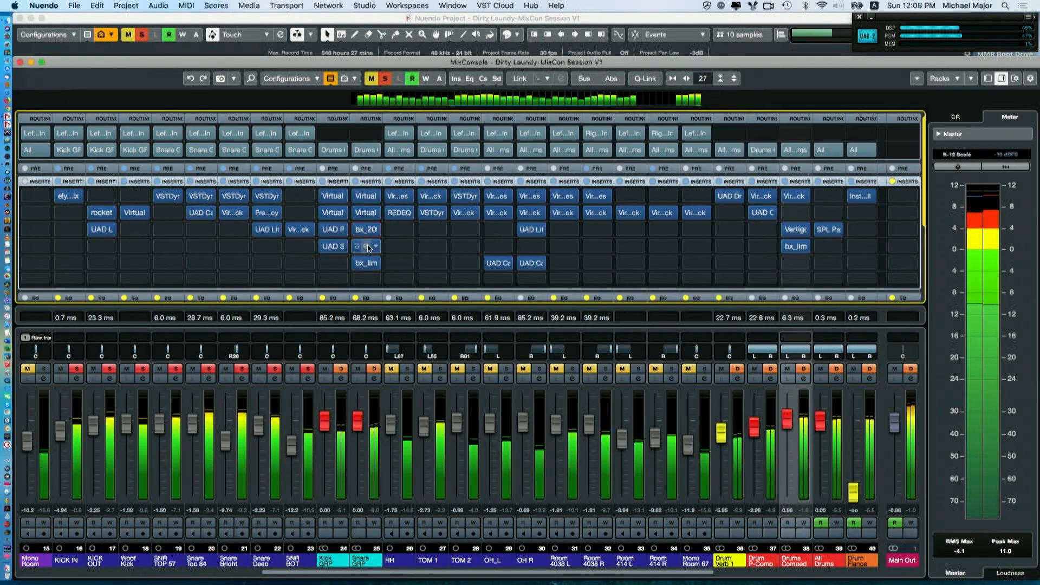
Check the Snare GRP's UAD SPL Transient Designer and bx_limiter inserts, closing each editor after viewing.
{"action": "left_click", "coordinate": [367, 247]}
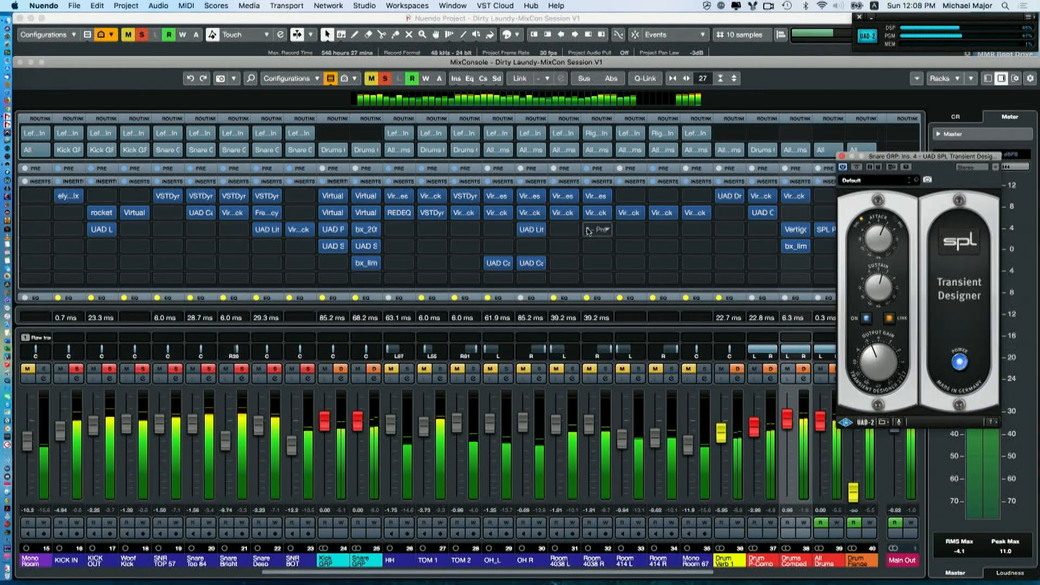
{"action": "left_click", "coordinate": [841, 157]}
{"action": "left_click", "coordinate": [368, 263]}
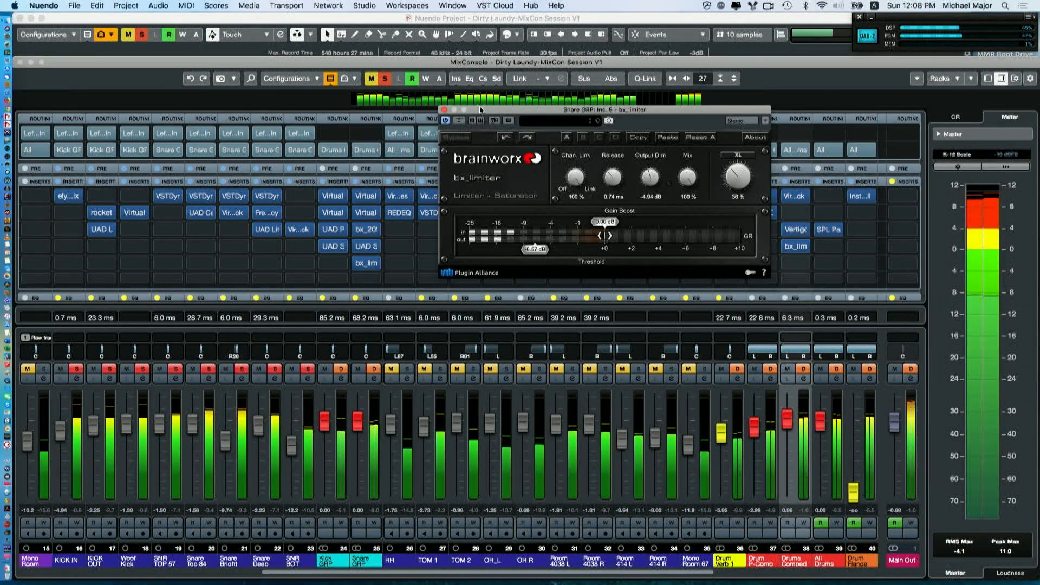
{"action": "left_click", "coordinate": [444, 110]}
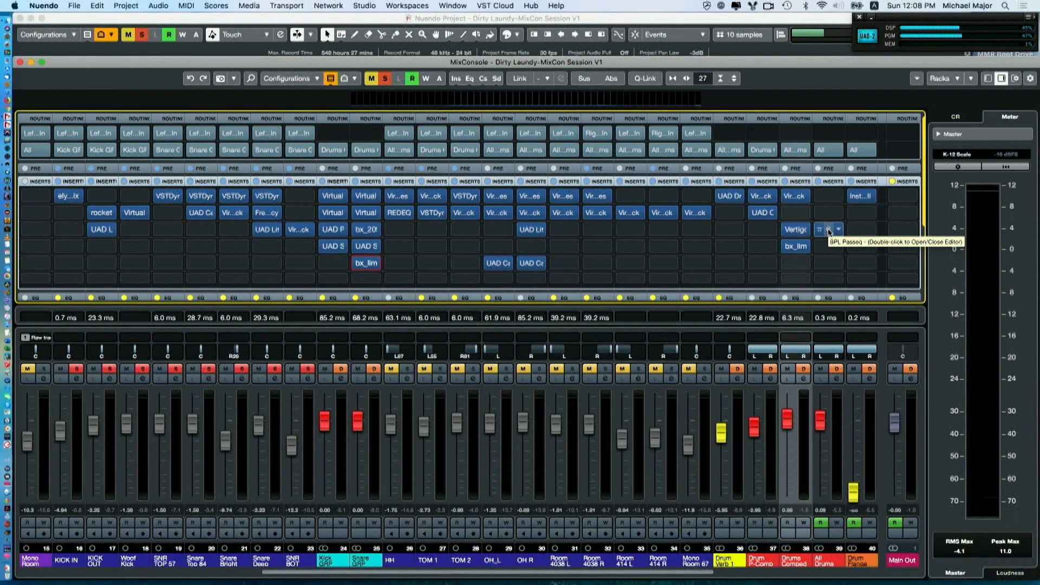
Examine the SPL Passeq equalizer settings on the All Drums channel and close the editor.
{"action": "double_click", "coordinate": [828, 231]}
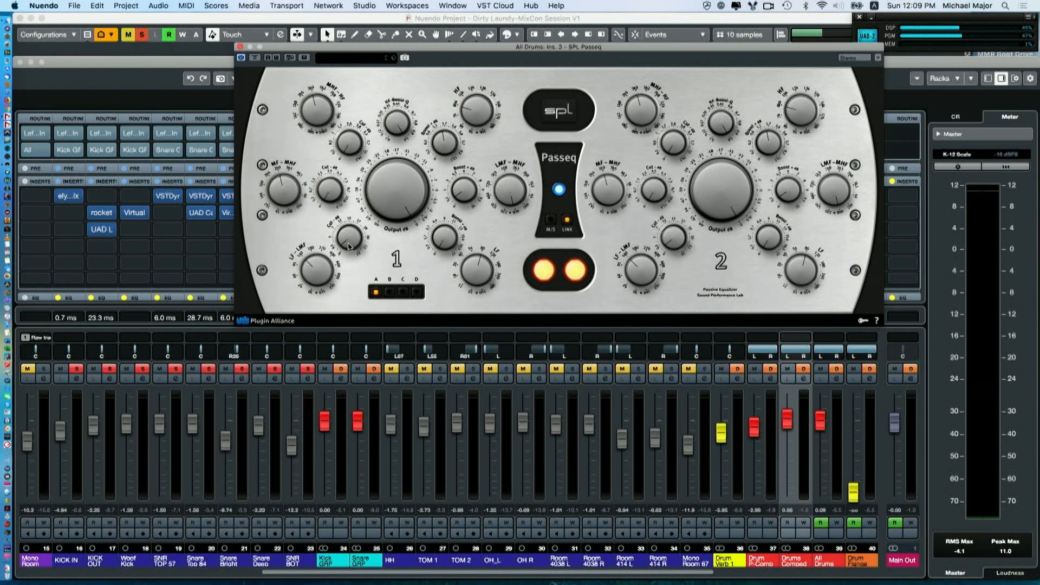
{"action": "left_click", "coordinate": [240, 47]}
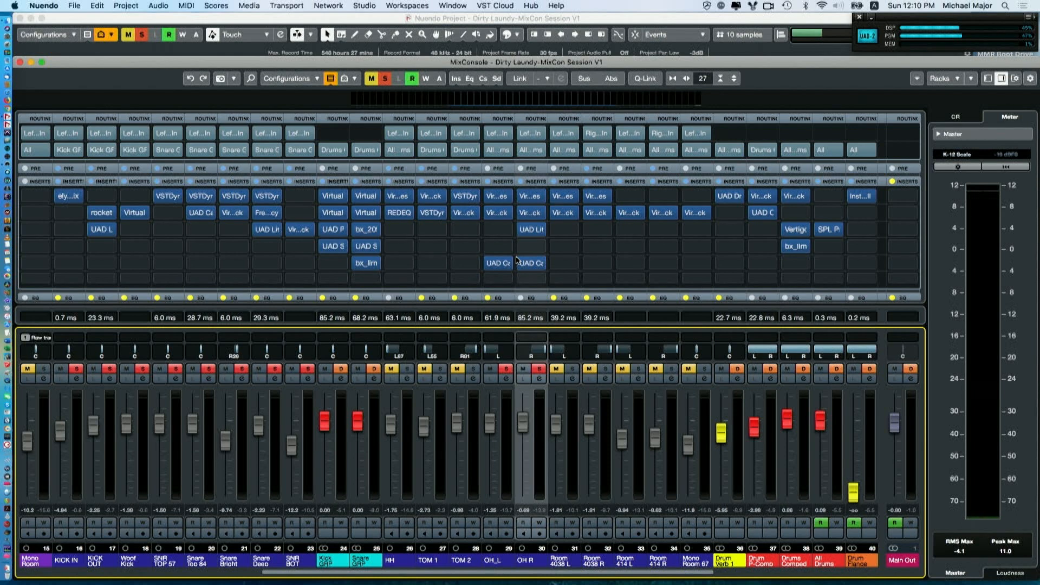
Open the UAD Little Labs IBP phase alignment tool on OH R and place its editor fully in view.
{"action": "left_click", "coordinate": [531, 231]}
{"action": "left_click", "coordinate": [531, 231]}
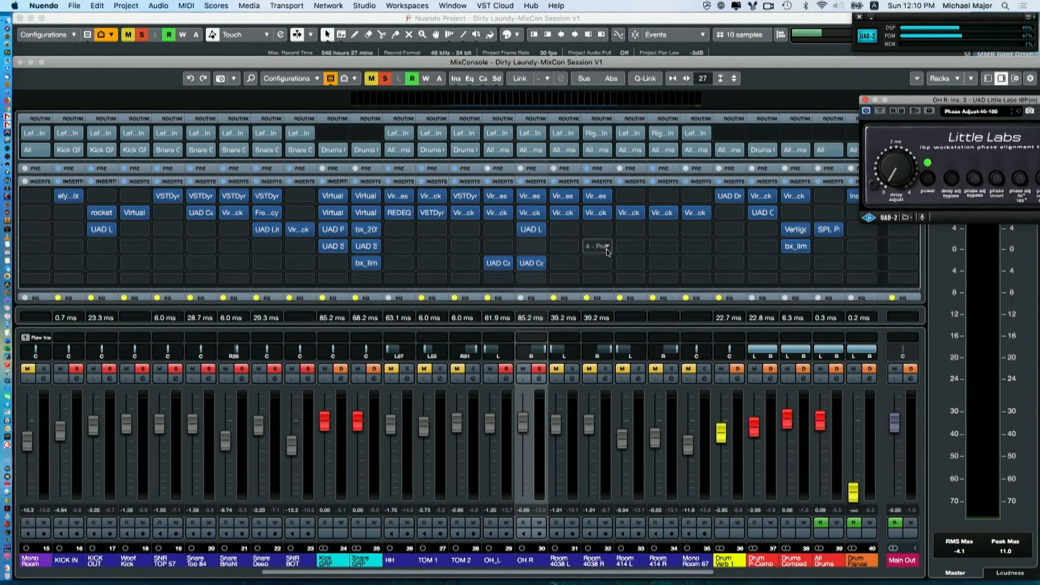
{"action": "left_click_drag", "start_coordinate": [983, 100], "coordinate": [599, 87]}
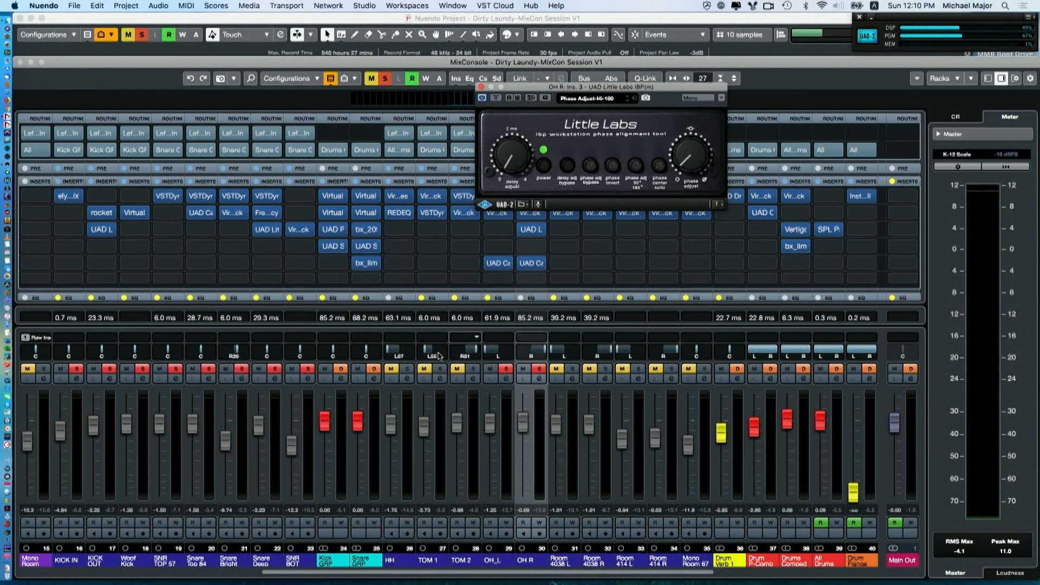
Unsolo the KICK IN through SNR BOT channels, leaving only OH_L and OH R soloed, and start playback.
{"action": "left_click", "coordinate": [307, 370]}
{"action": "left_click", "coordinate": [275, 370]}
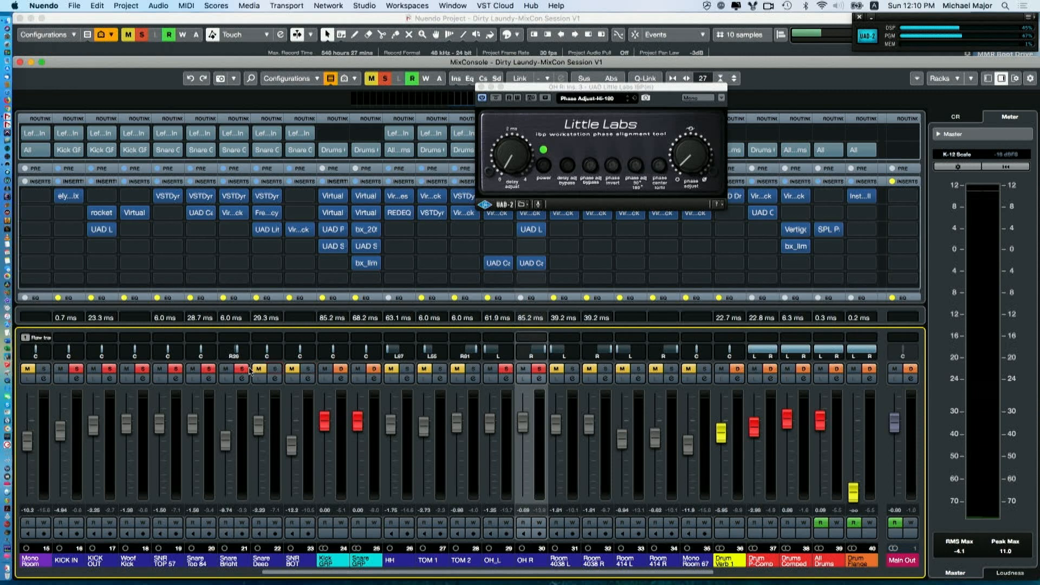
{"action": "left_click", "coordinate": [242, 370]}
{"action": "left_click", "coordinate": [209, 369]}
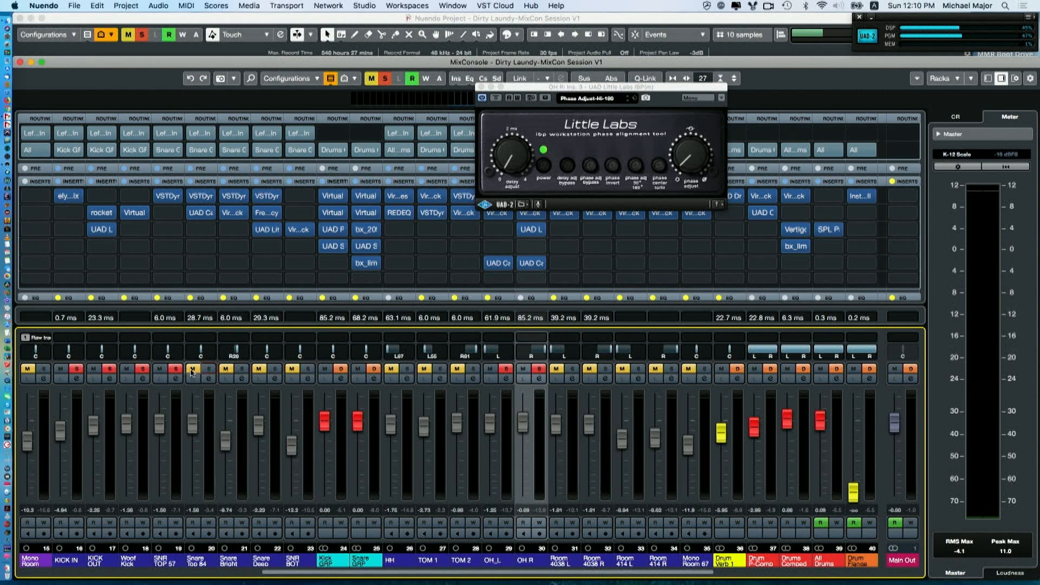
{"action": "left_click", "coordinate": [173, 369]}
{"action": "left_click", "coordinate": [143, 369]}
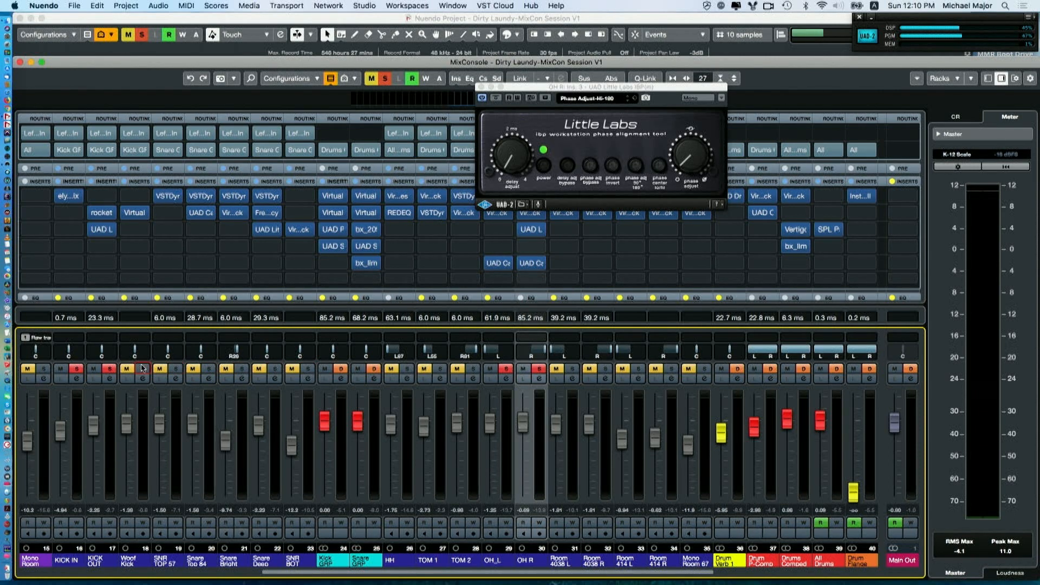
{"action": "left_click", "coordinate": [110, 368]}
{"action": "left_click", "coordinate": [77, 369]}
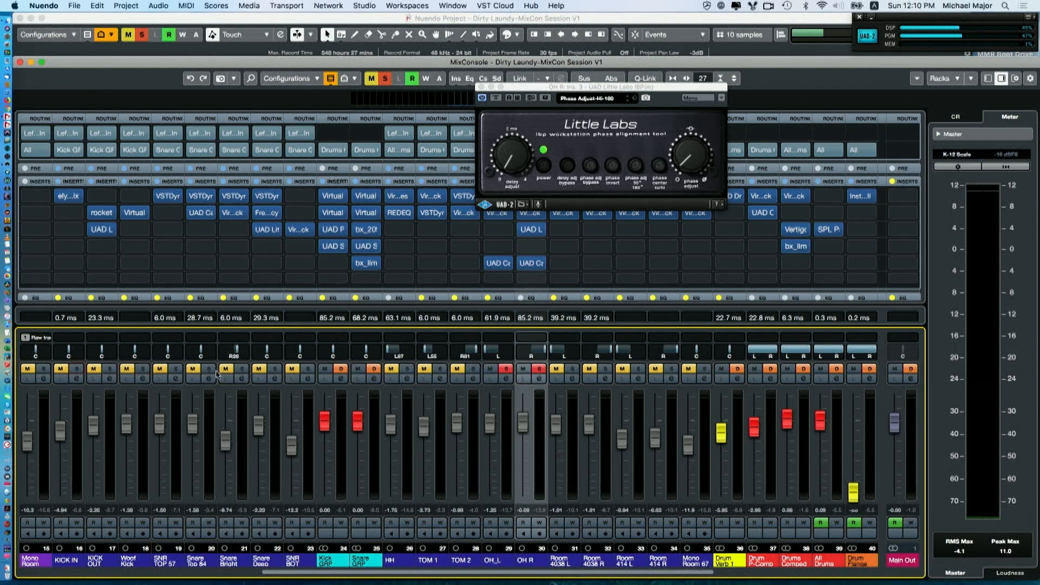
{"action": "key", "text": "space"}
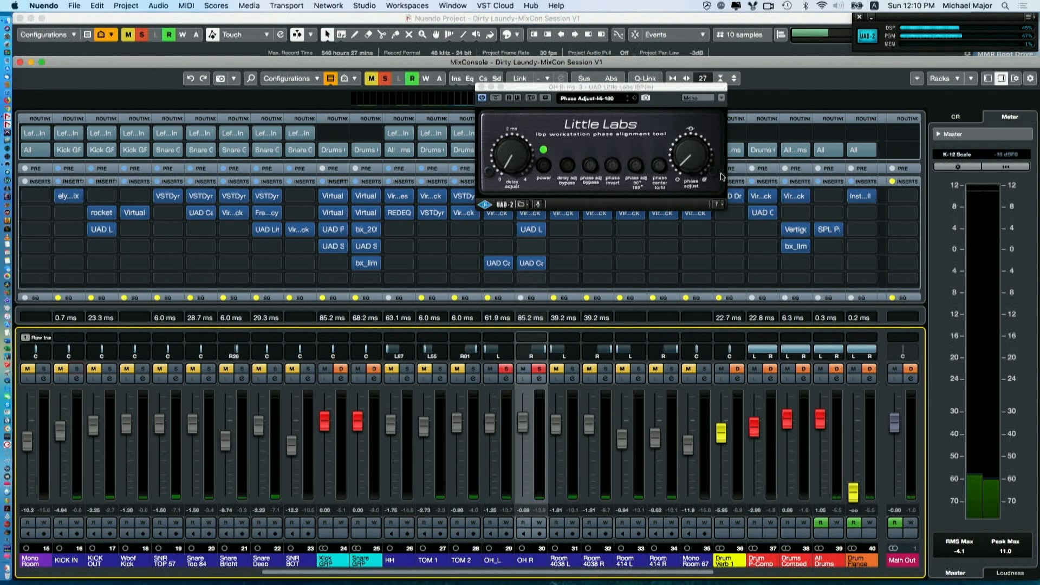
Audition the overheads through the IBP, turning Phase Adjust to about mid-travel and back to minimum, and stop playback.
{"action": "left_click", "coordinate": [496, 100]}
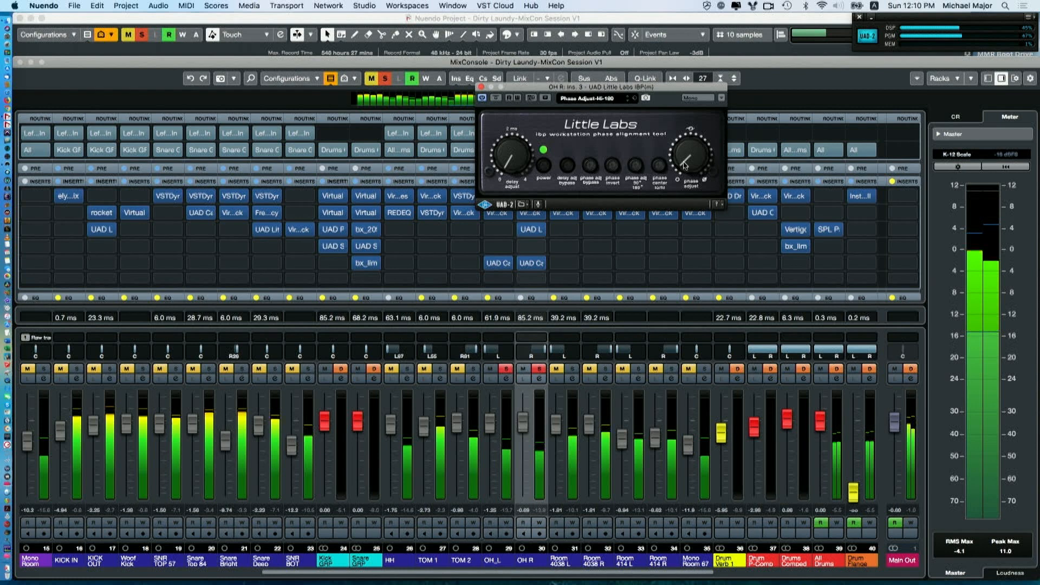
{"action": "left_click_drag", "start_coordinate": [684, 165], "coordinate": [693, 128]}
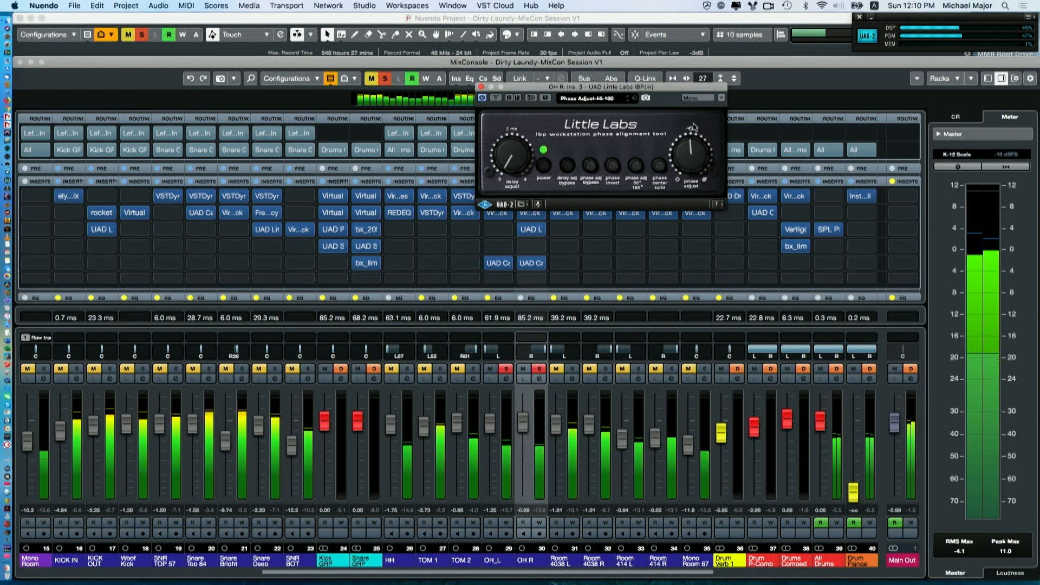
{"action": "left_click_drag", "start_coordinate": [693, 127], "coordinate": [686, 170]}
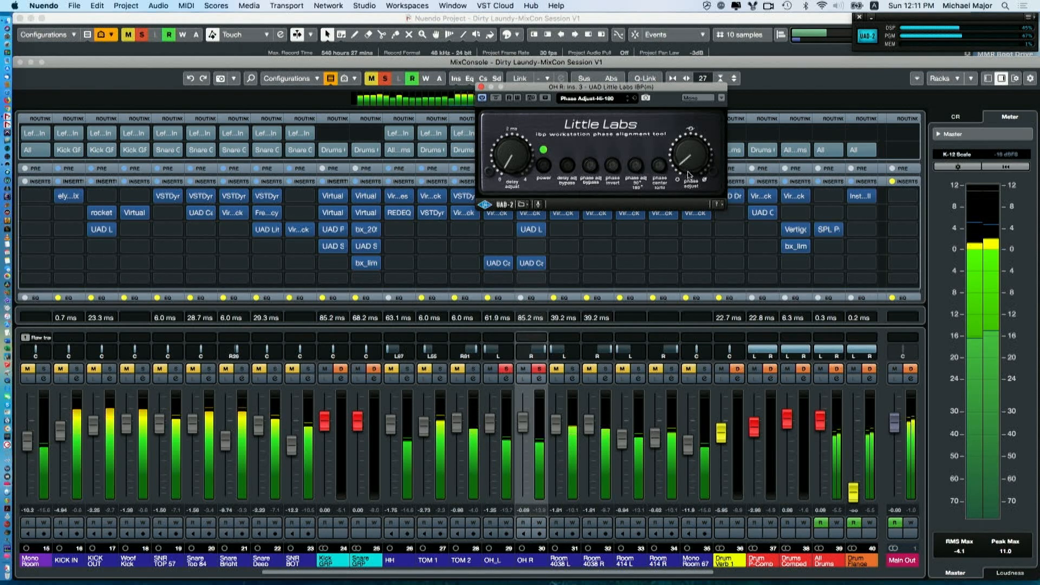
{"action": "key", "text": "space"}
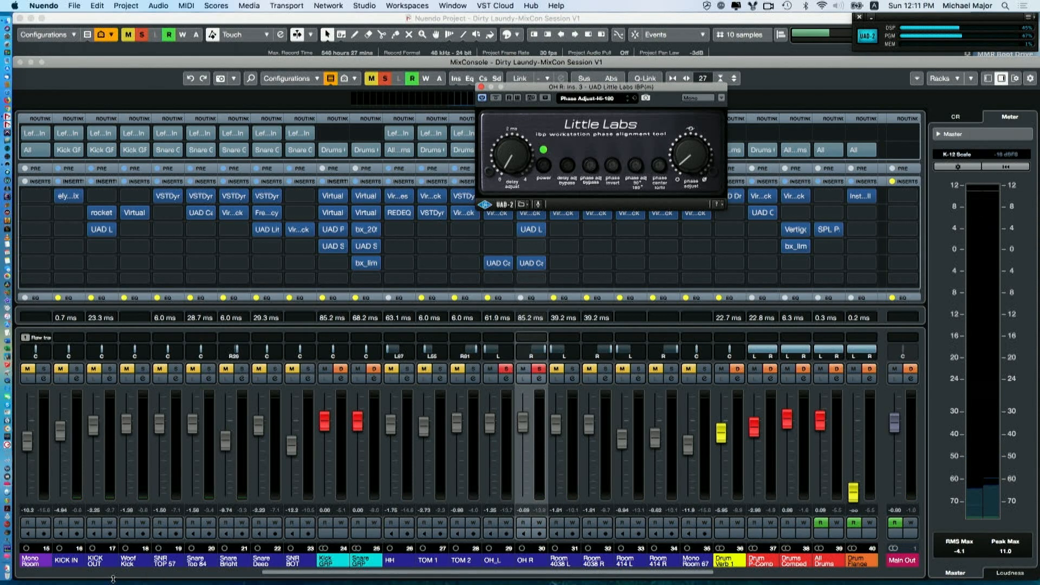
Select the KICK IN through SNR BOT channels and solo them together with a temporary Q-Link.
{"action": "left_click", "coordinate": [67, 560]}
{"action": "left_click", "coordinate": [293, 560]}
{"action": "key", "text": "alt+shift"}
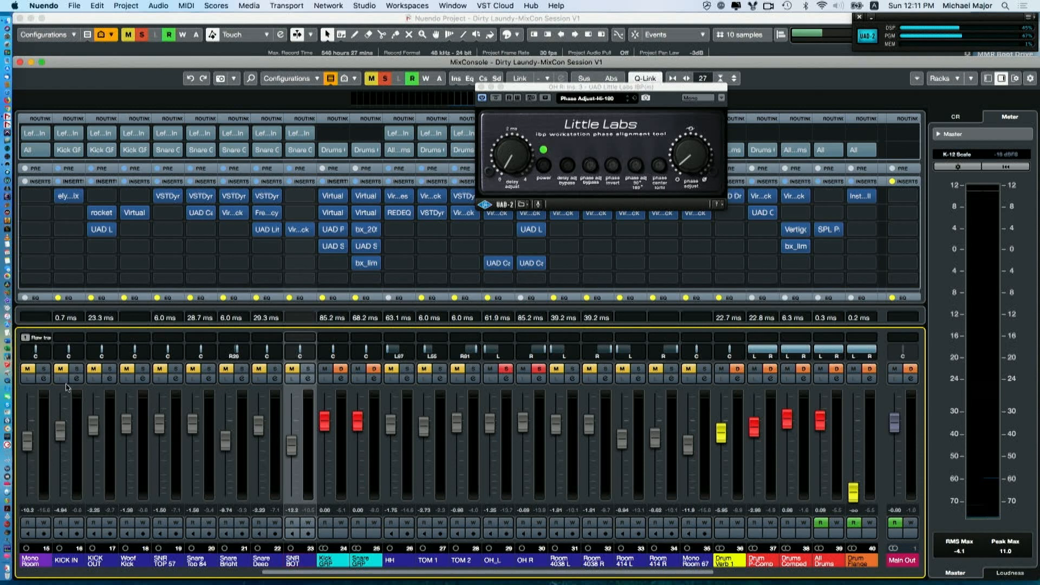
{"action": "left_click", "coordinate": [76, 369]}
Play the soloed drums and compare them with the OH R Little Labs IBP bypassed and re-enabled.
{"action": "key", "text": "space"}
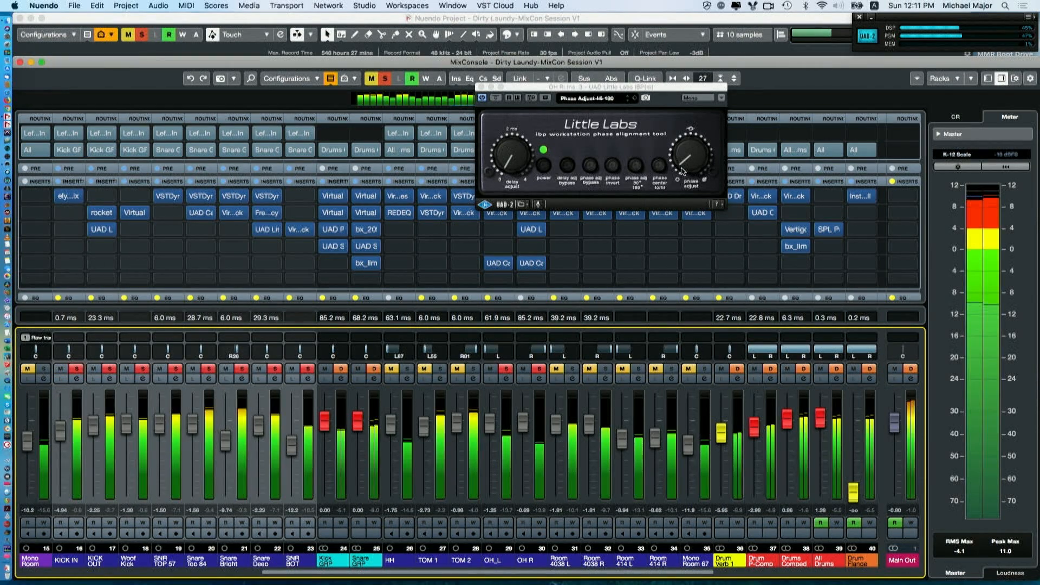
{"action": "left_click", "coordinate": [499, 103]}
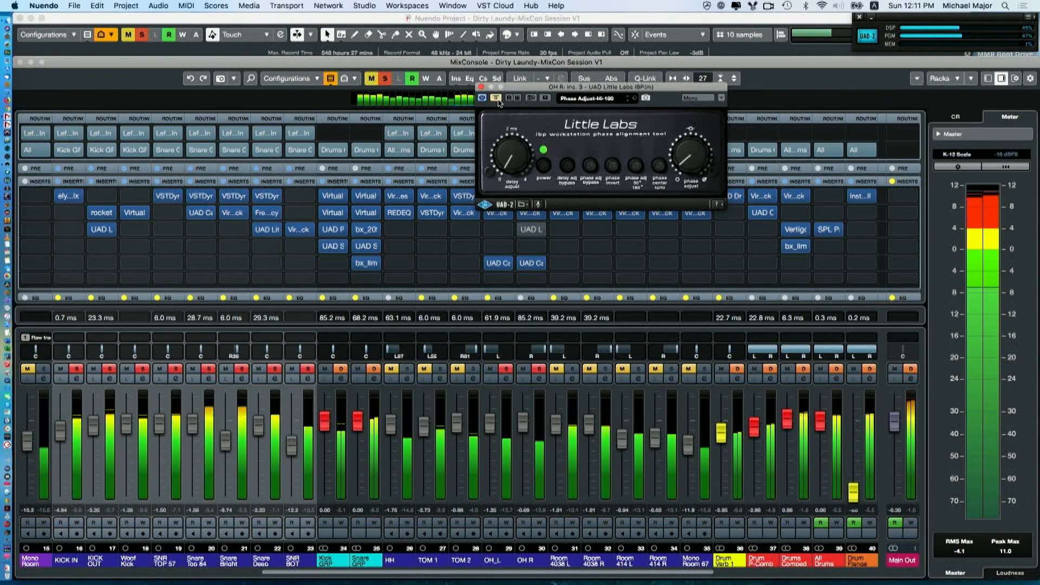
{"action": "left_click", "coordinate": [499, 103]}
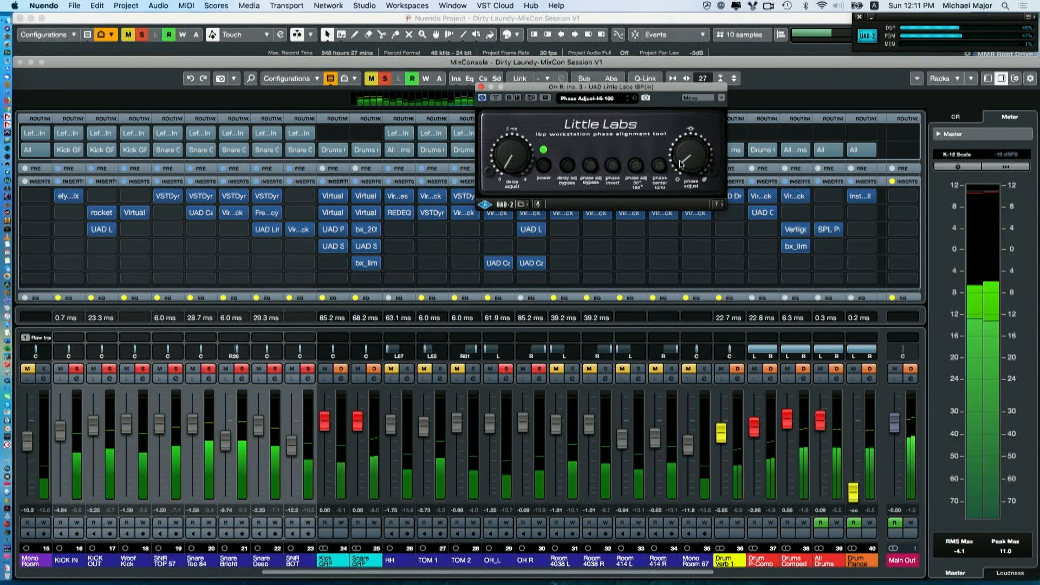
Examine the UAD Cambridge EQ on OH R with its curve display zoomed to a 5 dB range, and close the editor.
{"action": "left_click", "coordinate": [538, 259]}
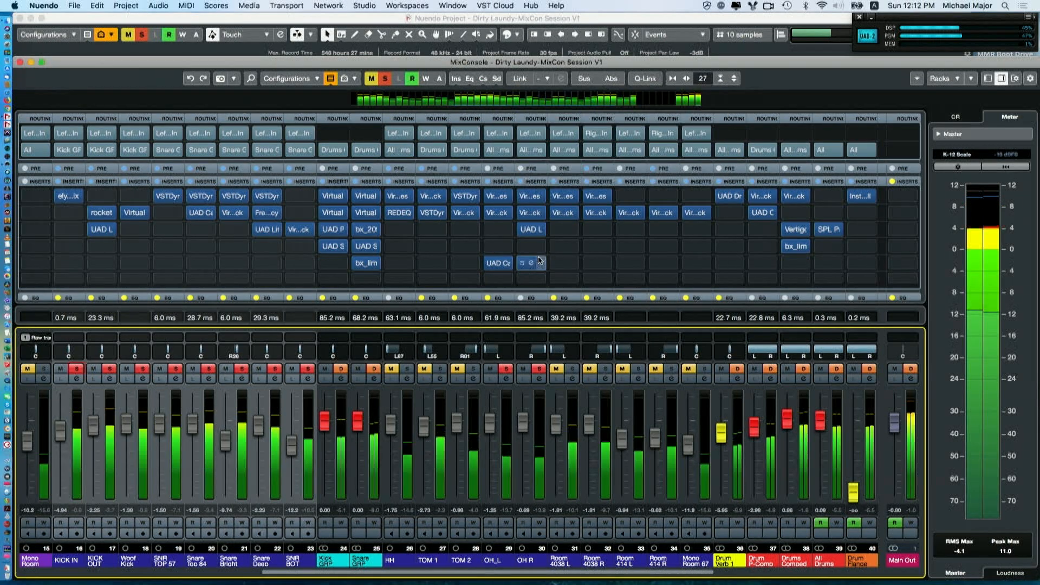
{"action": "left_click", "coordinate": [538, 261]}
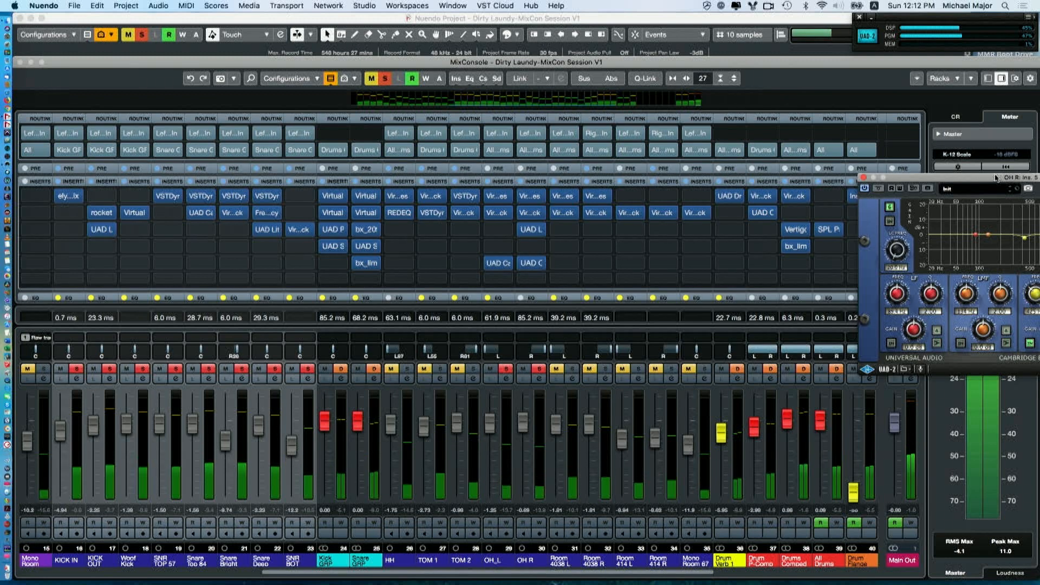
{"action": "left_click_drag", "start_coordinate": [996, 177], "coordinate": [461, 131]}
{"action": "left_click", "coordinate": [630, 160]}
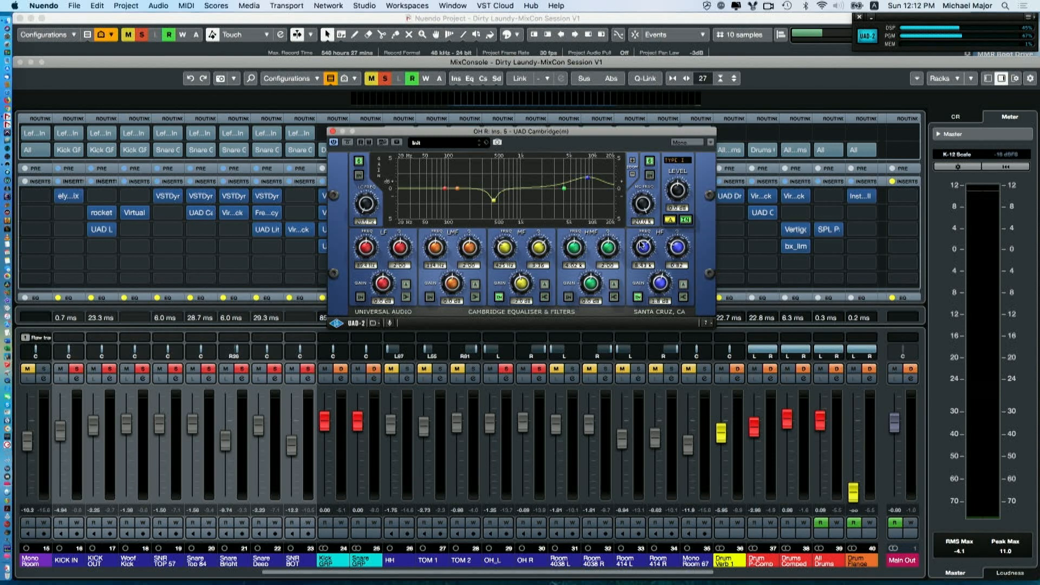
{"action": "left_click", "coordinate": [333, 132]}
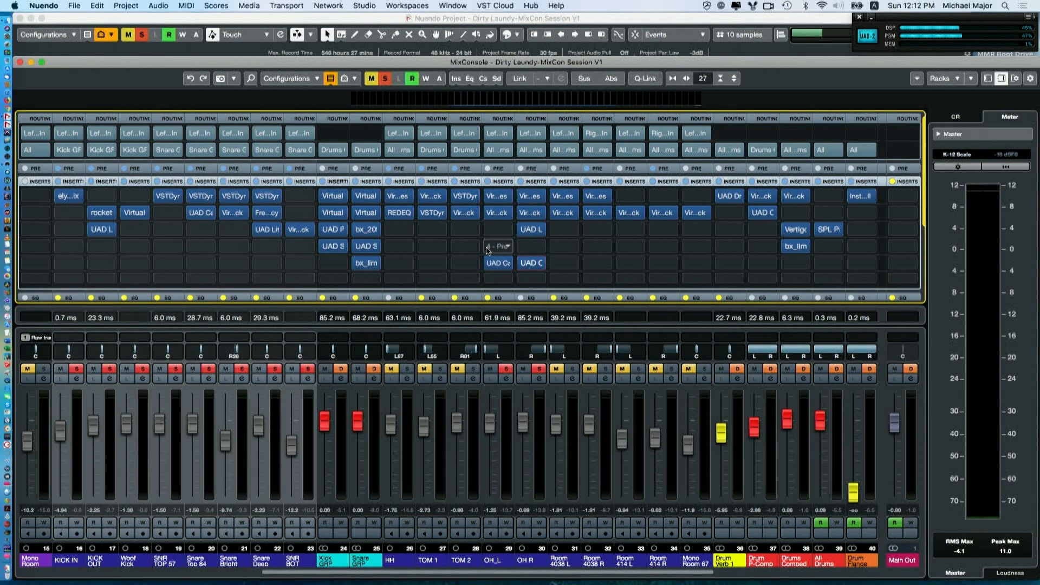
Clear the existing channel solos and solo only Room 4038 L and Room 4038 R.
{"action": "left_click", "coordinate": [525, 368]}
{"action": "left_click", "coordinate": [505, 370]}
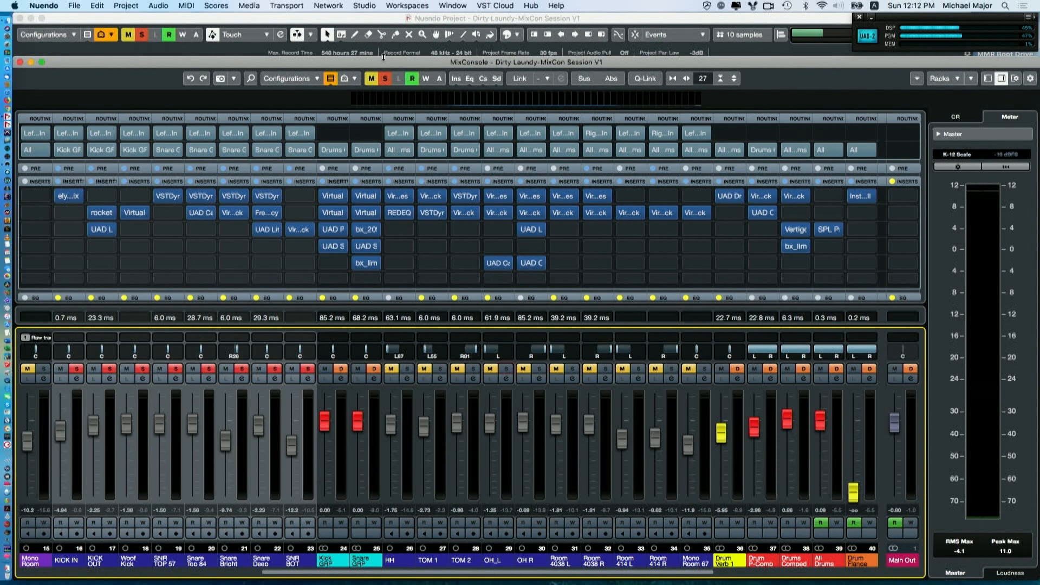
{"action": "left_click", "coordinate": [572, 368], "text": "super"}
{"action": "left_click", "coordinate": [606, 371]}
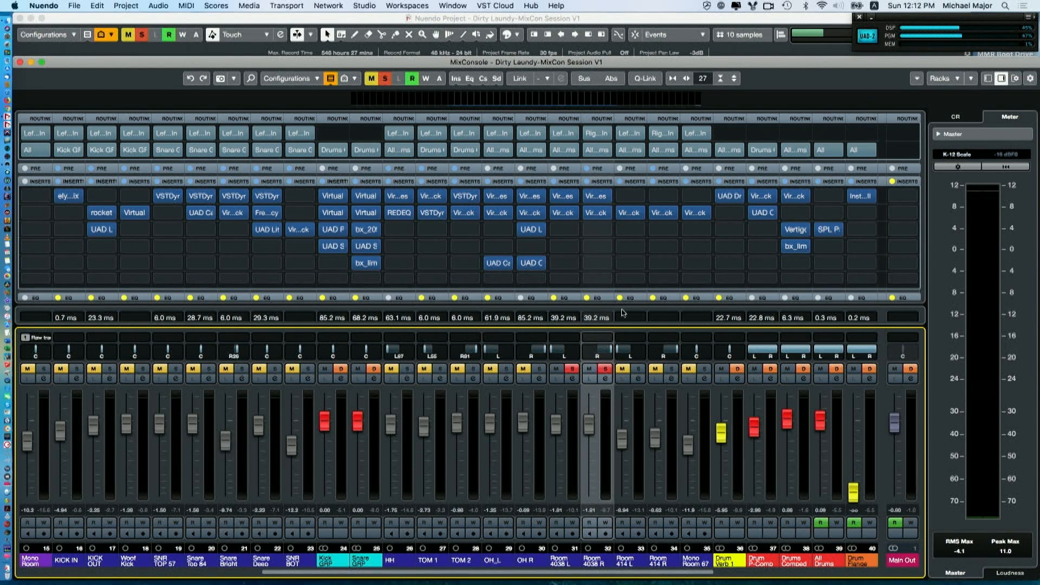
Start playback of the soloed room mics and bypass all inserts on Room 4038 L and Room 4038 R.
{"action": "key", "text": "space"}
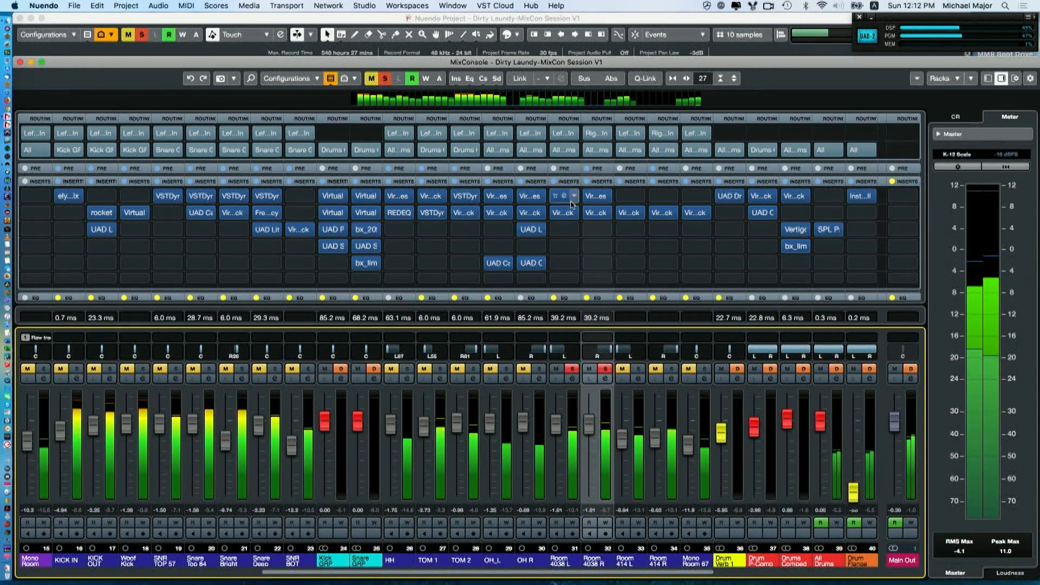
{"action": "left_click", "coordinate": [554, 182]}
{"action": "left_click", "coordinate": [587, 181]}
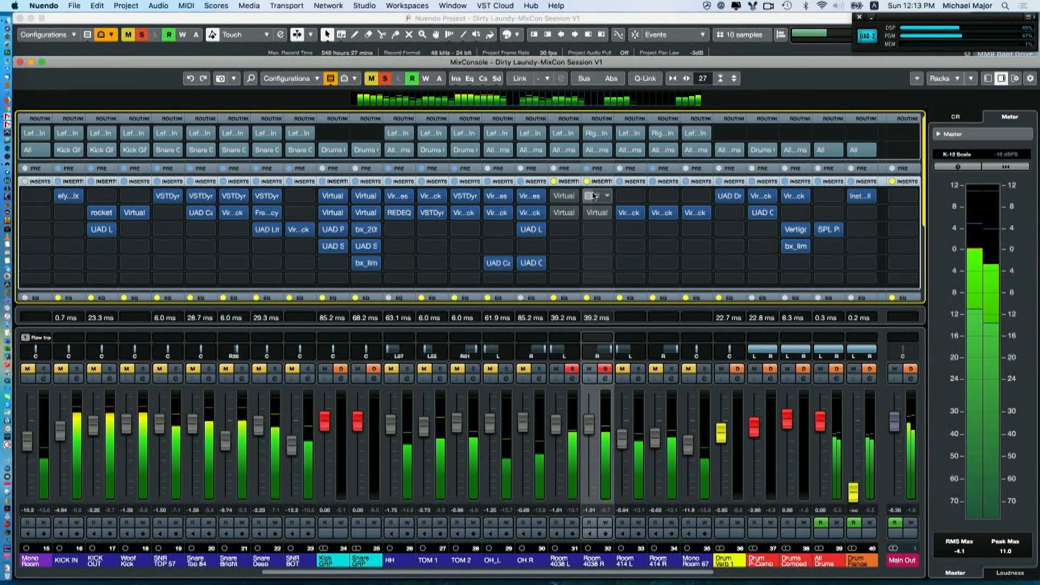
View Virtual Tape Machines on Room 4038 R, re-enable it on both Room 4038 channels, and close the editor.
{"action": "left_click", "coordinate": [597, 196]}
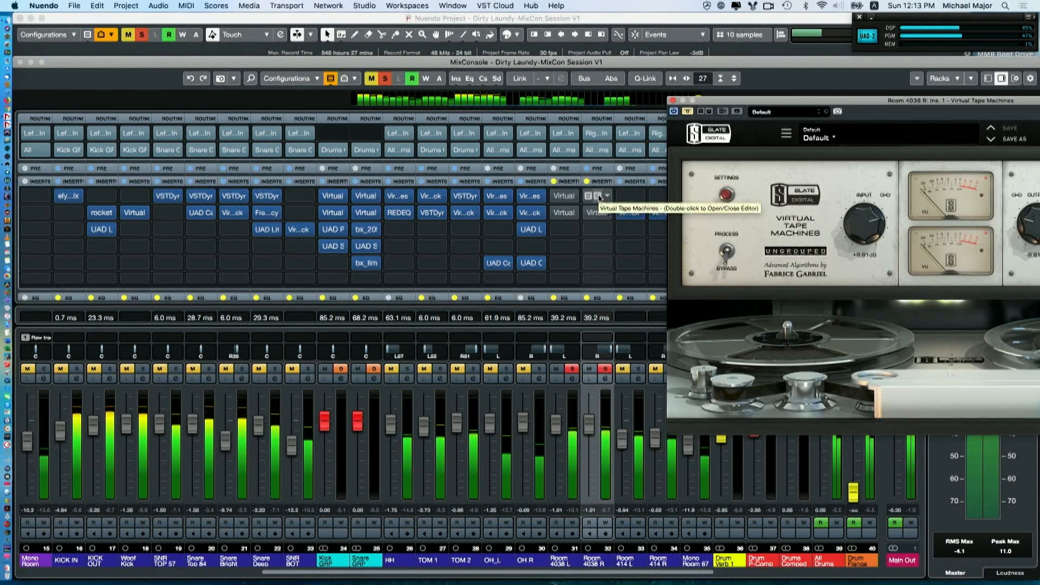
{"action": "left_click_drag", "start_coordinate": [783, 100], "coordinate": [414, 225]}
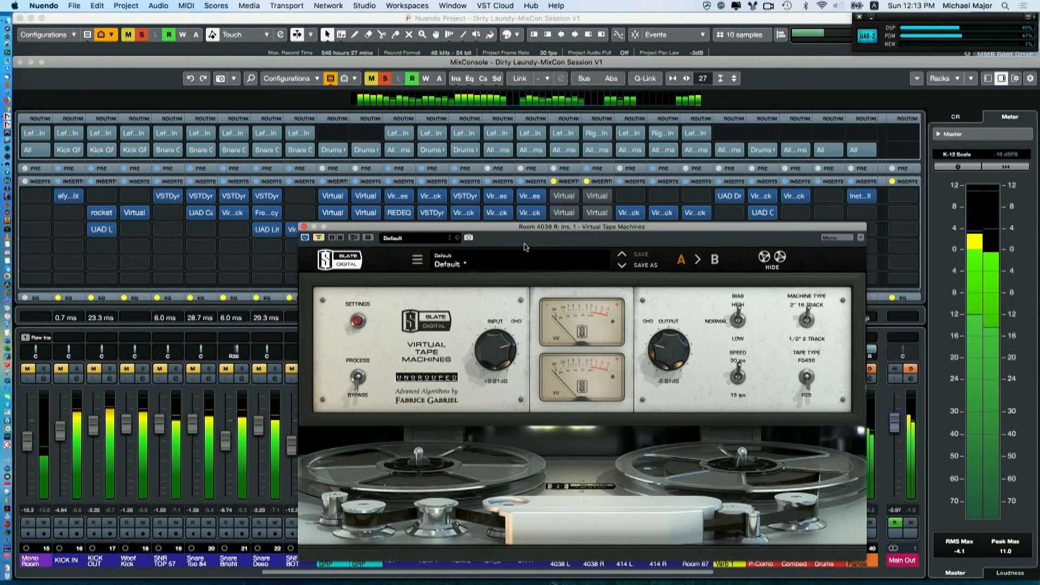
{"action": "left_click", "coordinate": [590, 197]}
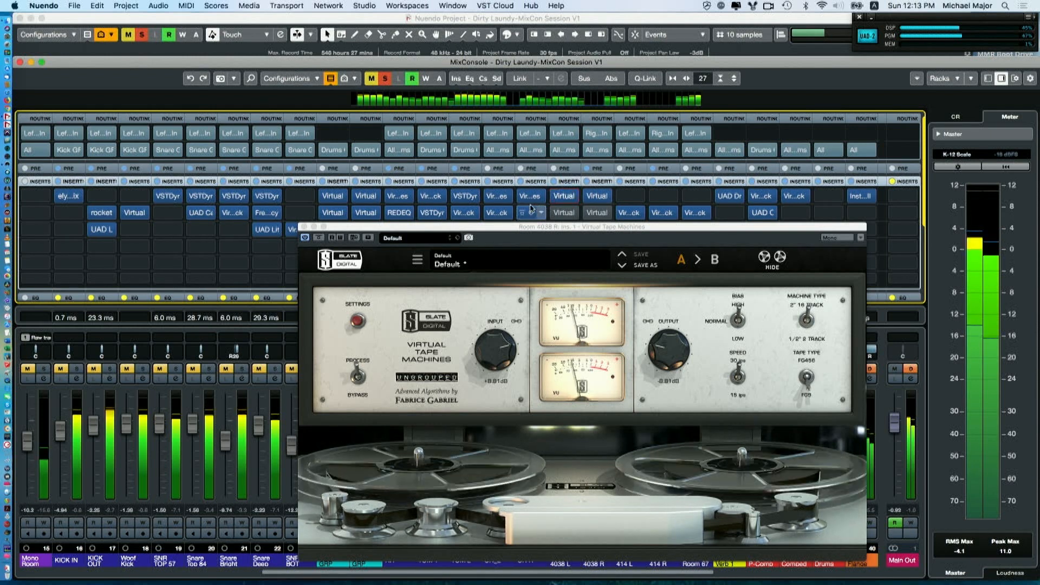
{"action": "left_click", "coordinate": [303, 227]}
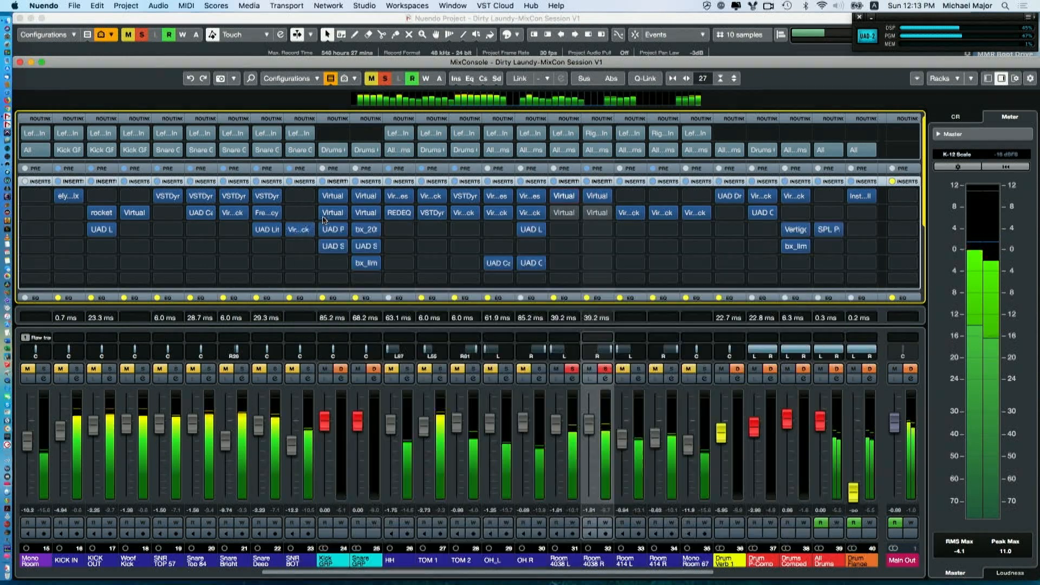
Examine the FG-S and The Monster modules in Virtual Mix Rack on Room 4038 R, and restart playback.
{"action": "left_click", "coordinate": [595, 216]}
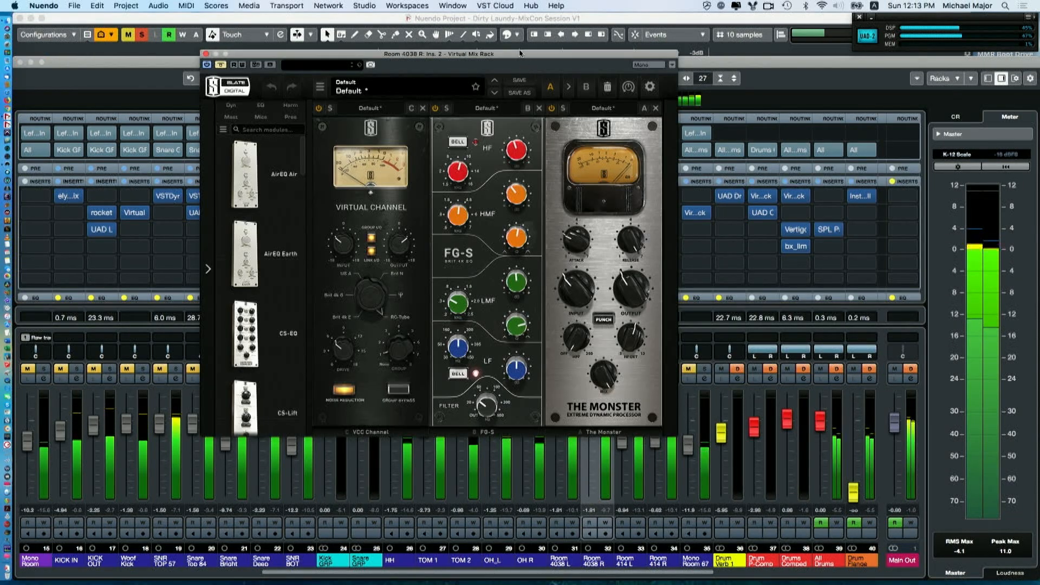
{"action": "left_click_drag", "start_coordinate": [523, 61], "coordinate": [404, 34]}
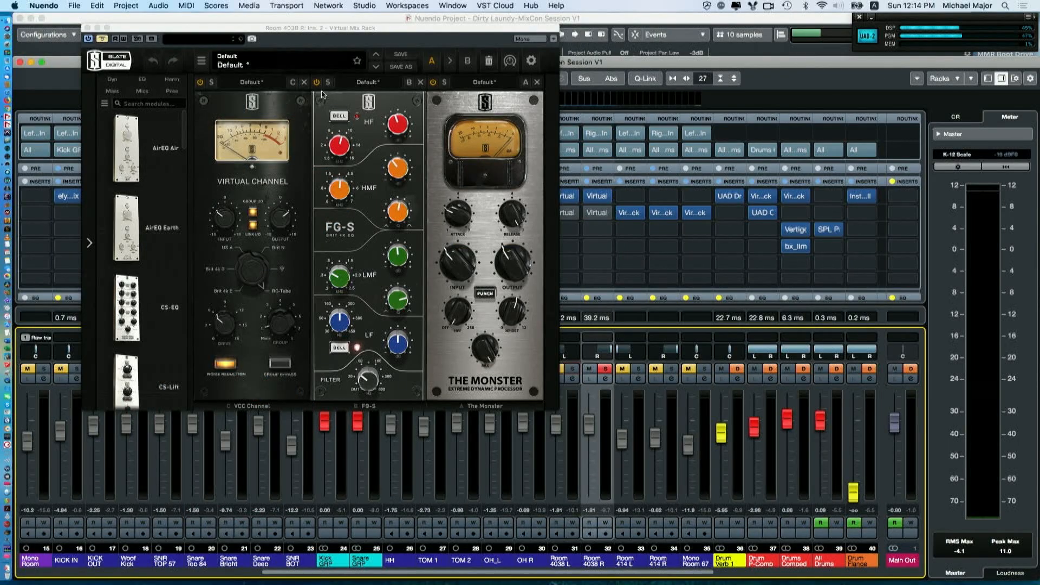
{"action": "left_click", "coordinate": [317, 82]}
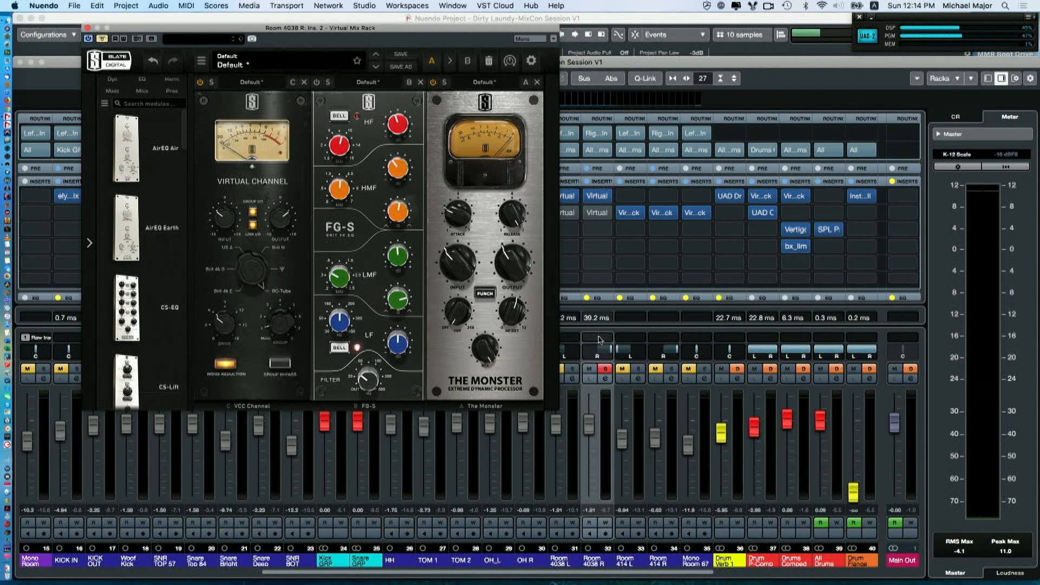
{"action": "key", "text": "space"}
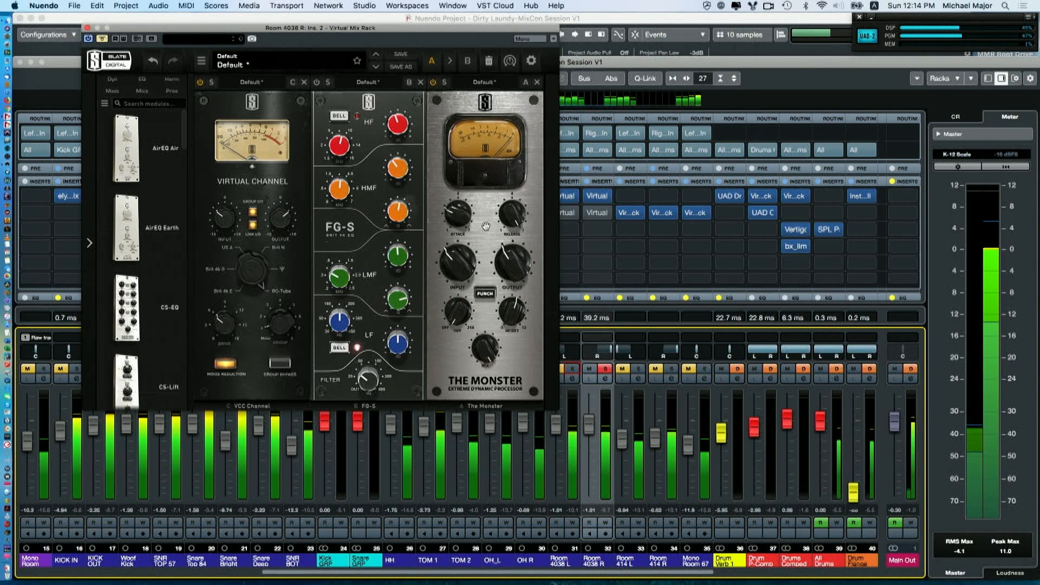
Re-enable Virtual Mix Rack on Room 4038 R and Room 4038 L, and close both plug-in editors.
{"action": "left_click", "coordinate": [587, 215]}
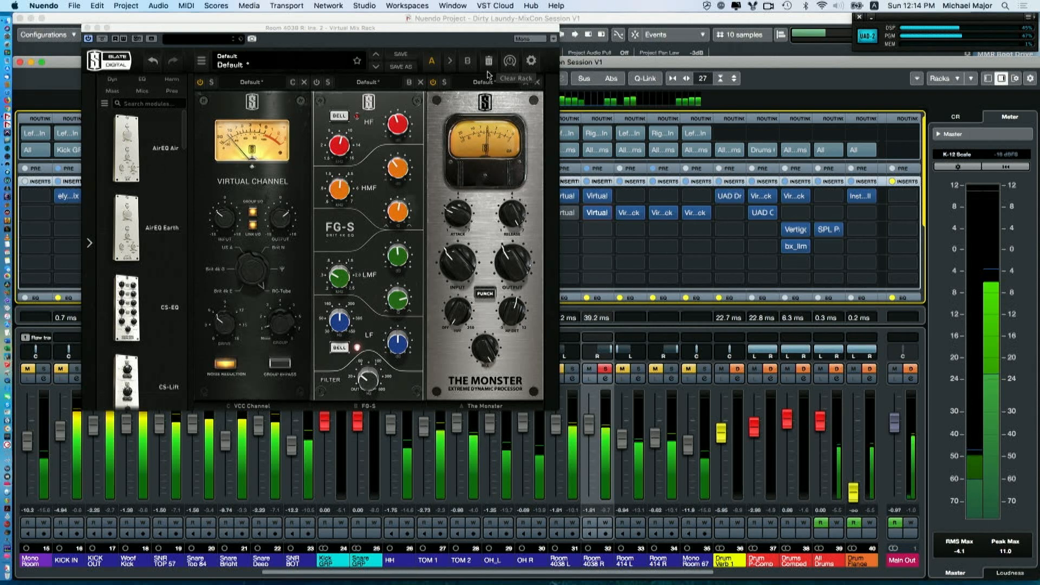
{"action": "left_click", "coordinate": [315, 83]}
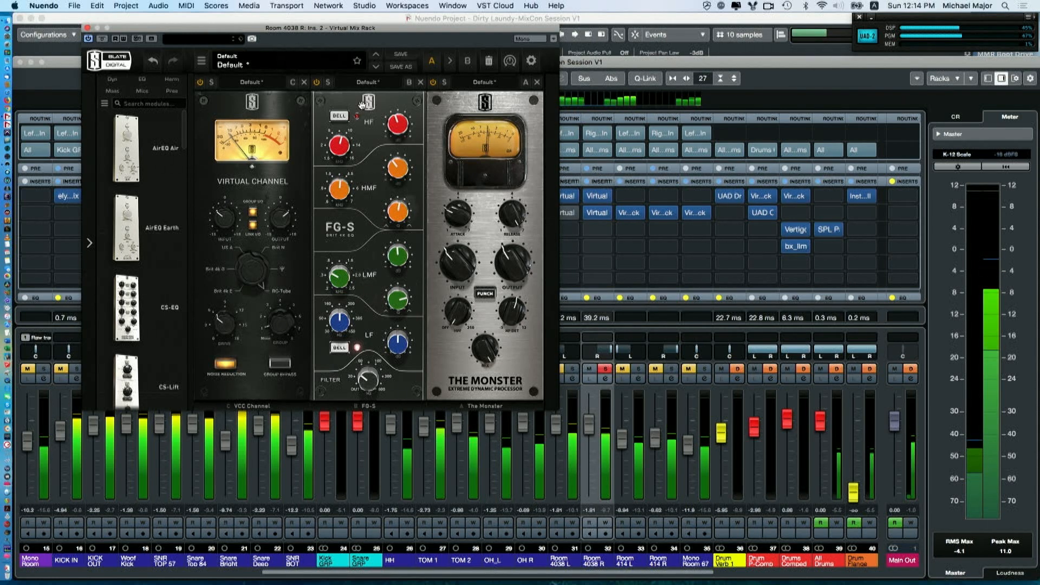
{"action": "left_click", "coordinate": [567, 212]}
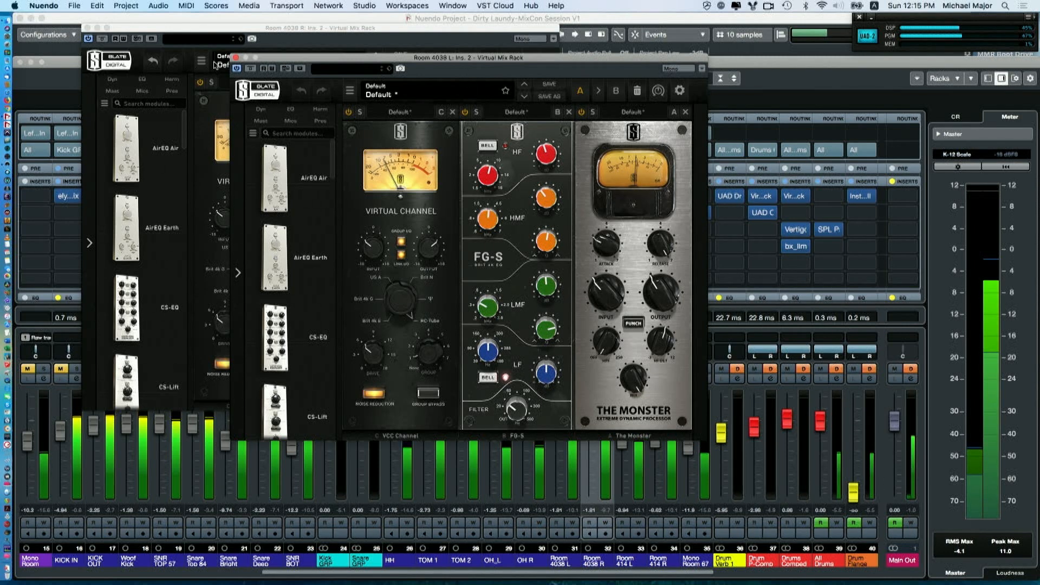
{"action": "left_click", "coordinate": [235, 56]}
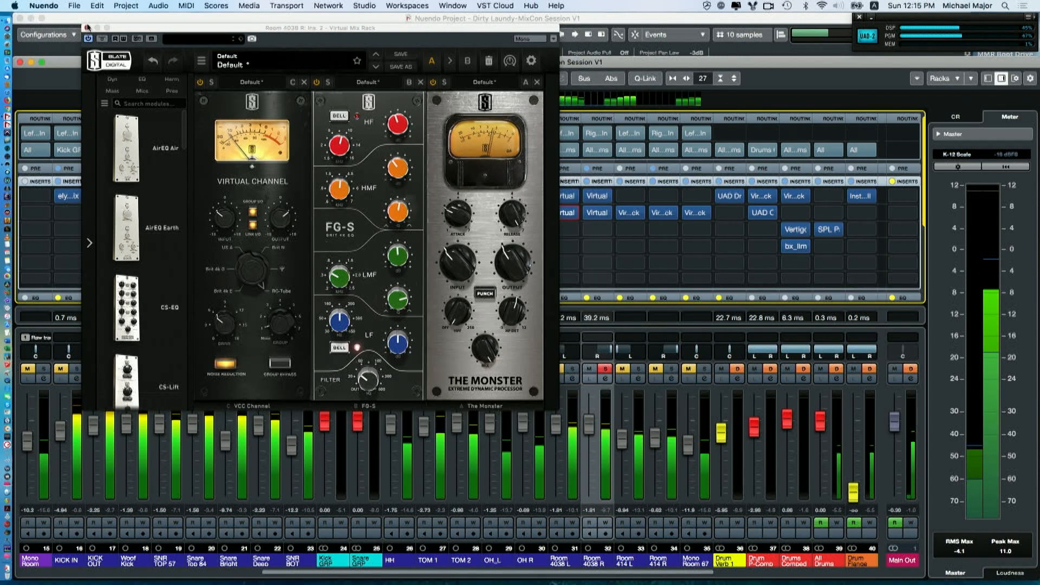
{"action": "left_click", "coordinate": [88, 27]}
Add Room 4038 L to the solo and compare Virtual Mix Rack bypassed and active on both Room 4038 channels.
{"action": "left_click", "coordinate": [574, 370]}
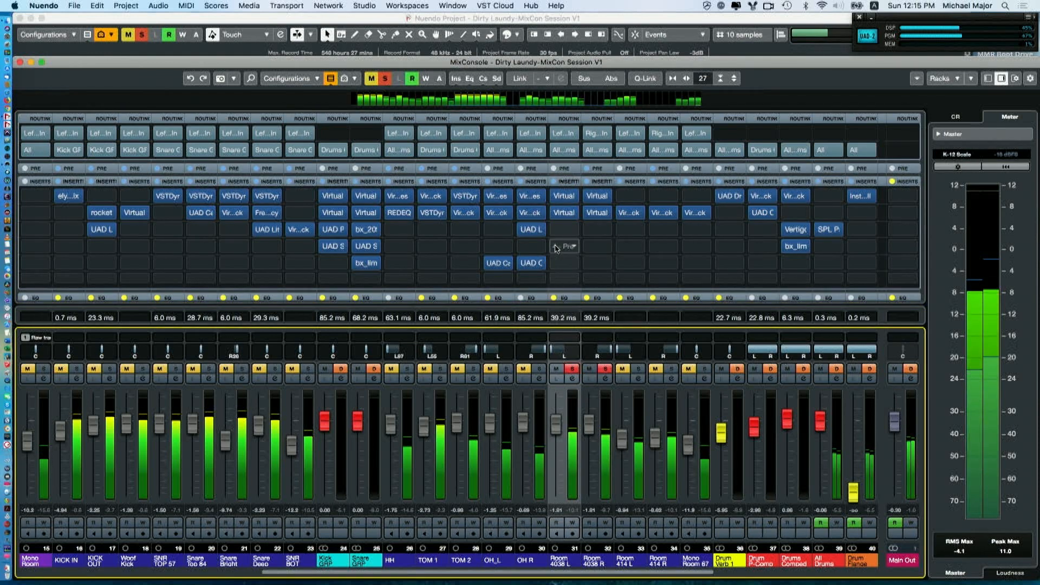
{"action": "mouse_move", "coordinate": [563, 215]}
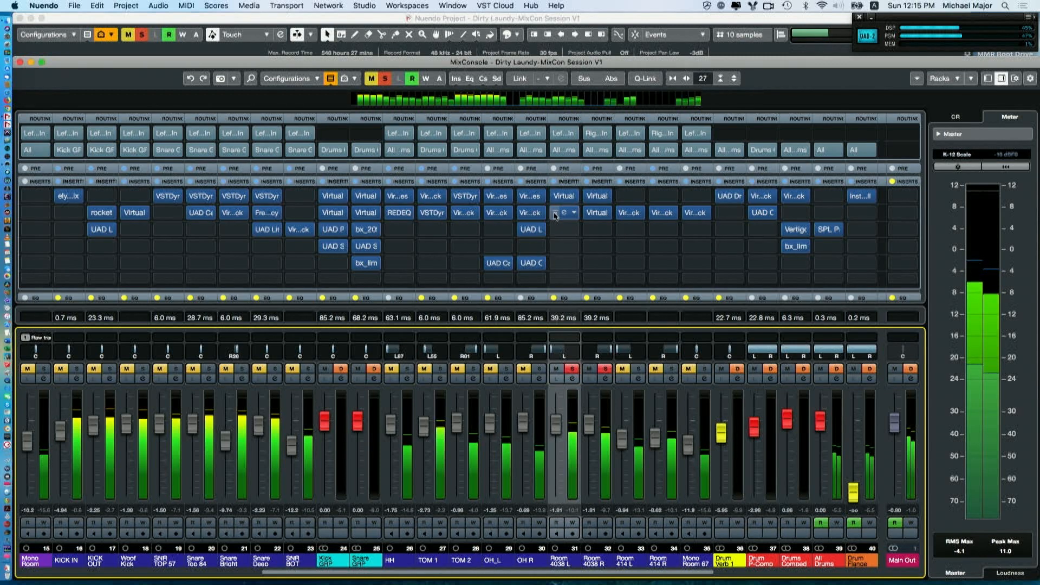
{"action": "left_click", "coordinate": [556, 215]}
{"action": "left_click", "coordinate": [555, 214]}
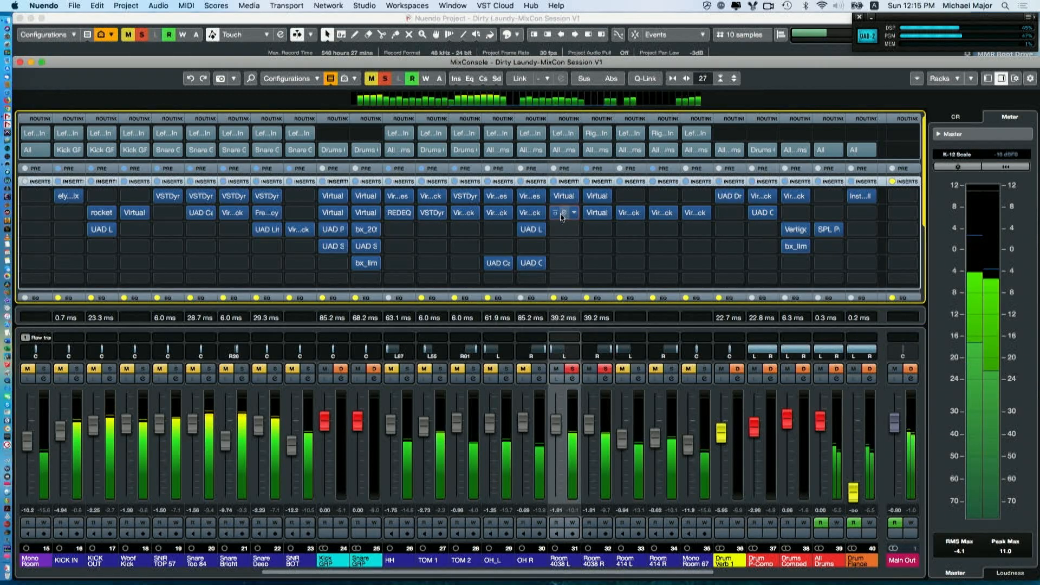
{"action": "left_click", "coordinate": [605, 560]}
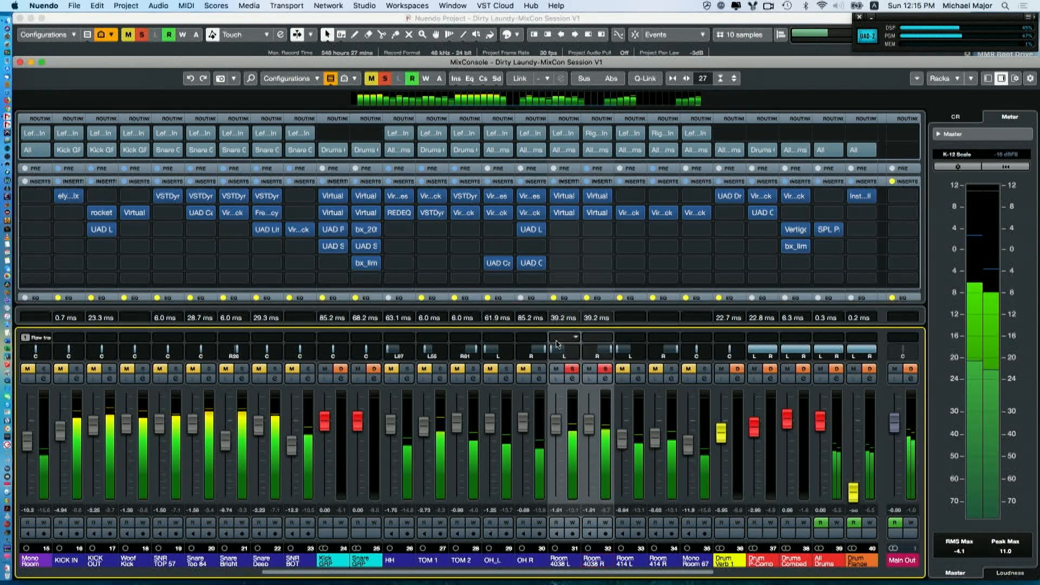
{"action": "left_click", "coordinate": [551, 215]}
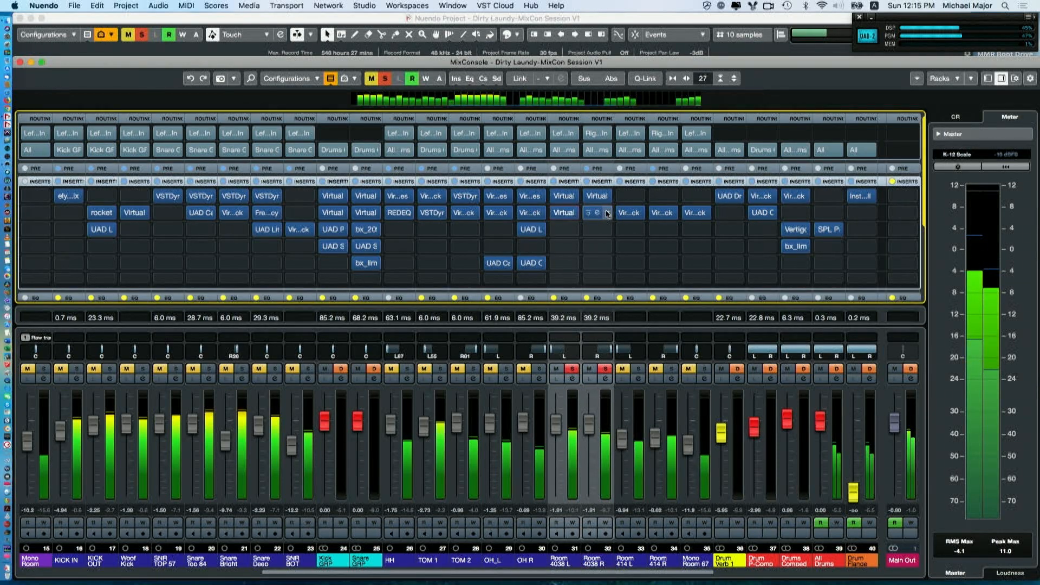
{"action": "left_click", "coordinate": [588, 215]}
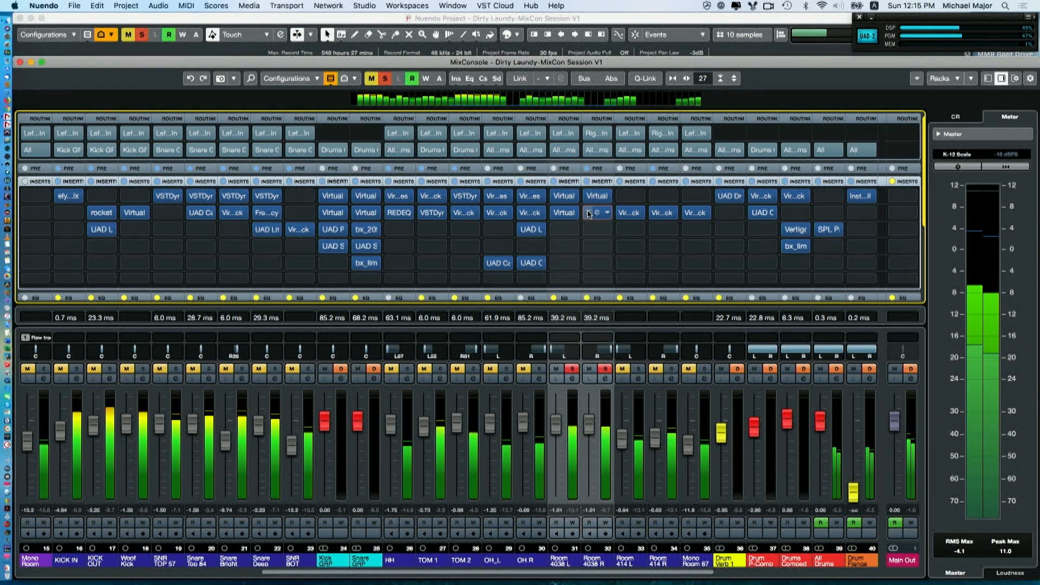
Clear the Room 4038 solos and pull the Room 4038, Room 414 and Mono Room 67 faders all the way down.
{"action": "left_click", "coordinate": [603, 369]}
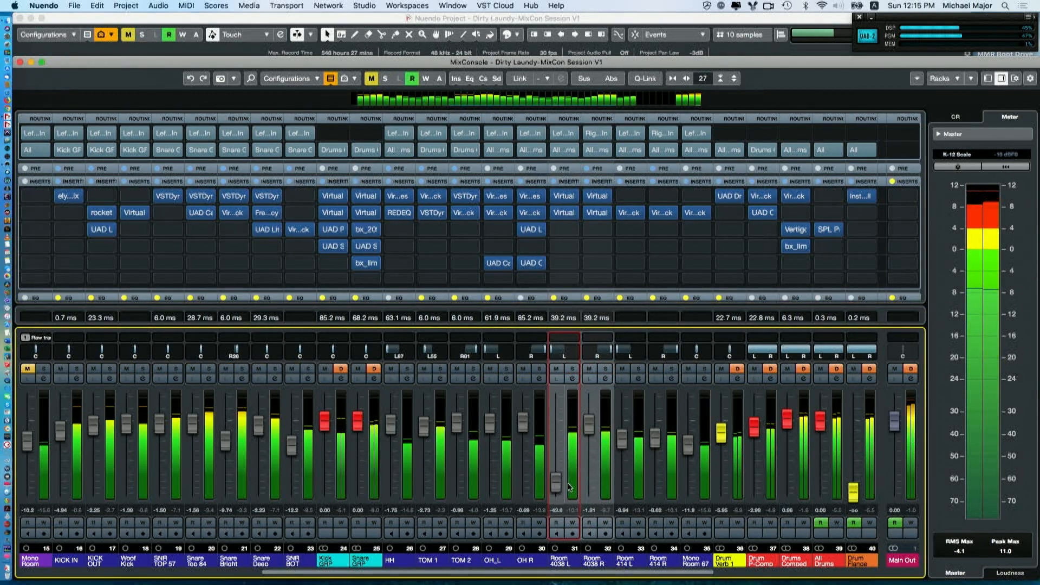
{"action": "left_click_drag", "start_coordinate": [587, 434], "coordinate": [558, 507]}
{"action": "left_click_drag", "start_coordinate": [621, 439], "coordinate": [622, 492]}
{"action": "left_click_drag", "start_coordinate": [655, 434], "coordinate": [689, 504]}
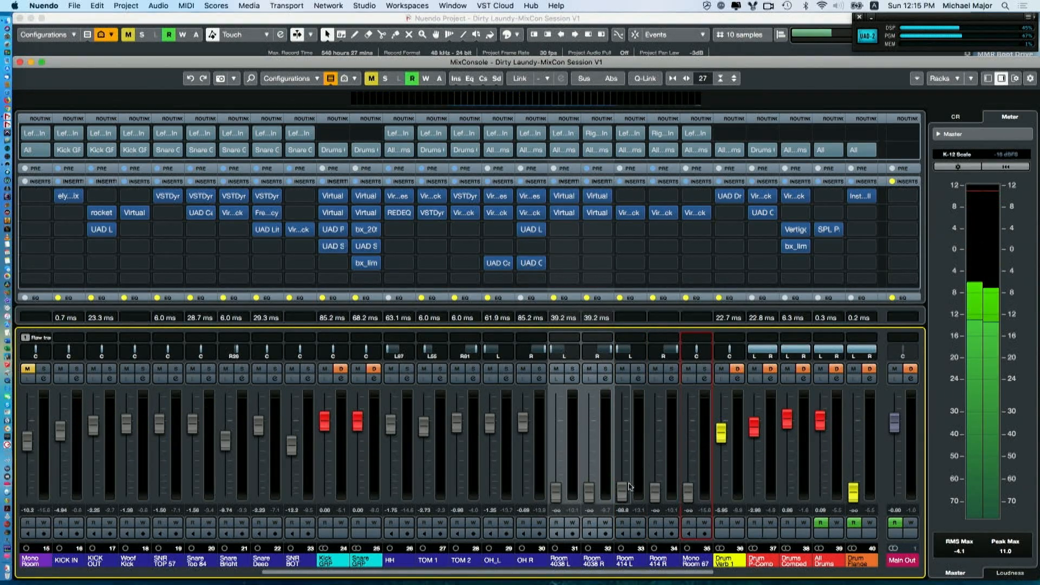
Raise the Room 4038 L and R faders to 0.00 dB and the Room 414 L and R faders to about -13 dB.
{"action": "left_click", "coordinate": [591, 498], "text": "super"}
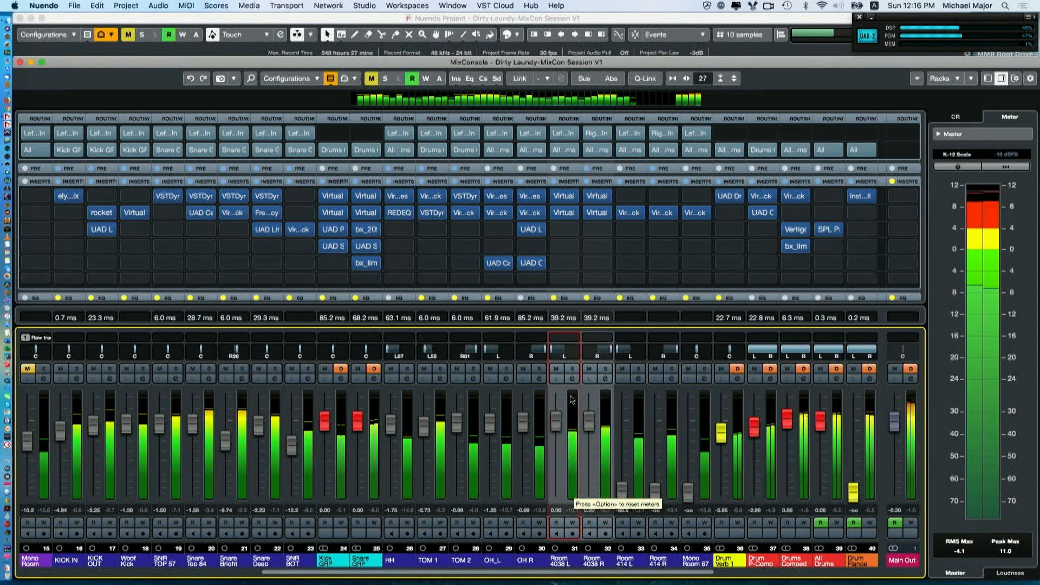
{"action": "left_click", "coordinate": [555, 369]}
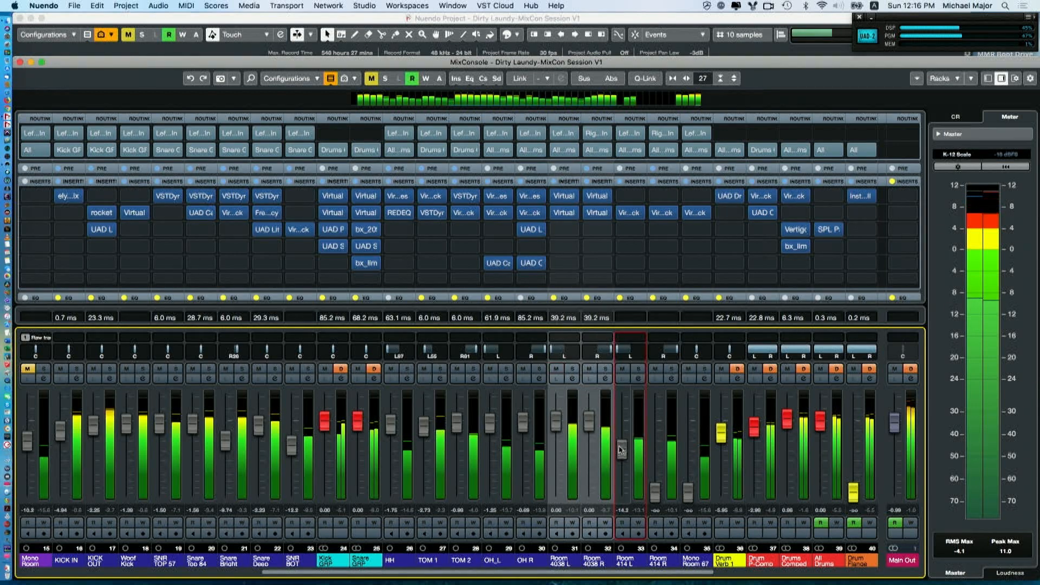
{"action": "left_click_drag", "start_coordinate": [656, 501], "coordinate": [656, 463]}
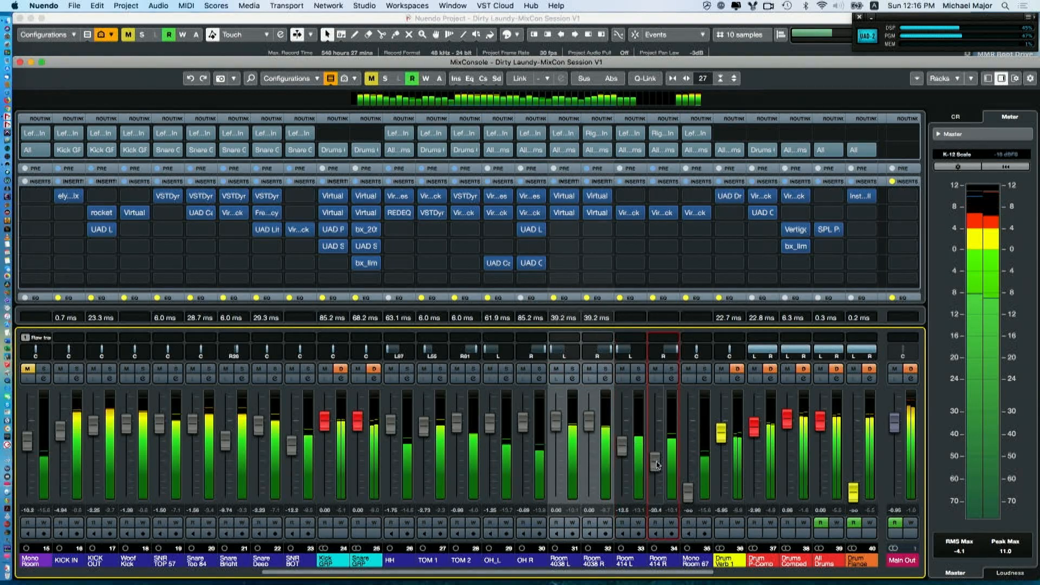
View the Virtual Mix Rack modules on Room 414 R during full-mix playback, and close the editor.
{"action": "left_click", "coordinate": [662, 212]}
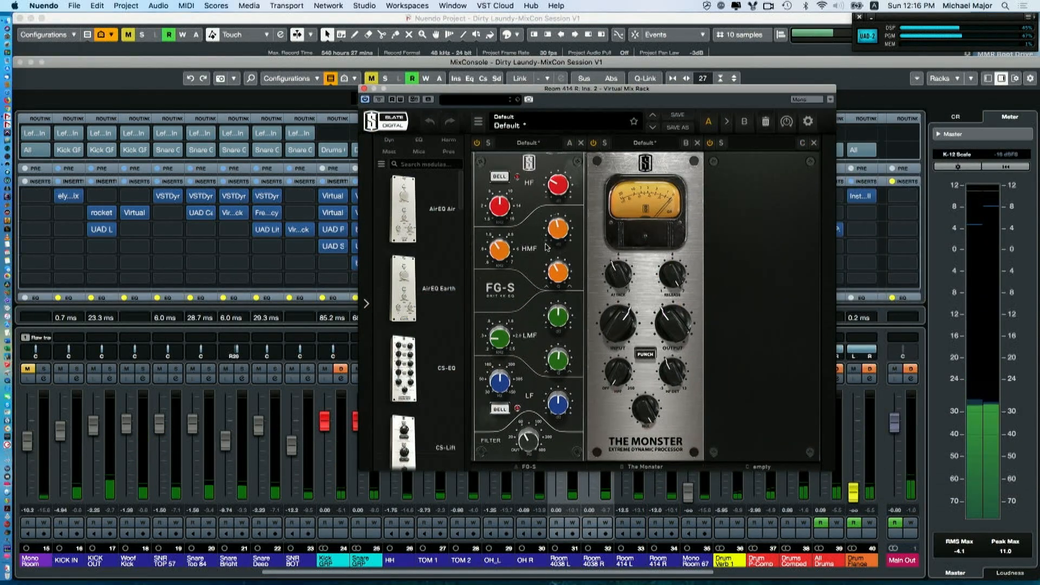
{"action": "left_click", "coordinate": [636, 227]}
{"action": "key", "text": "space"}
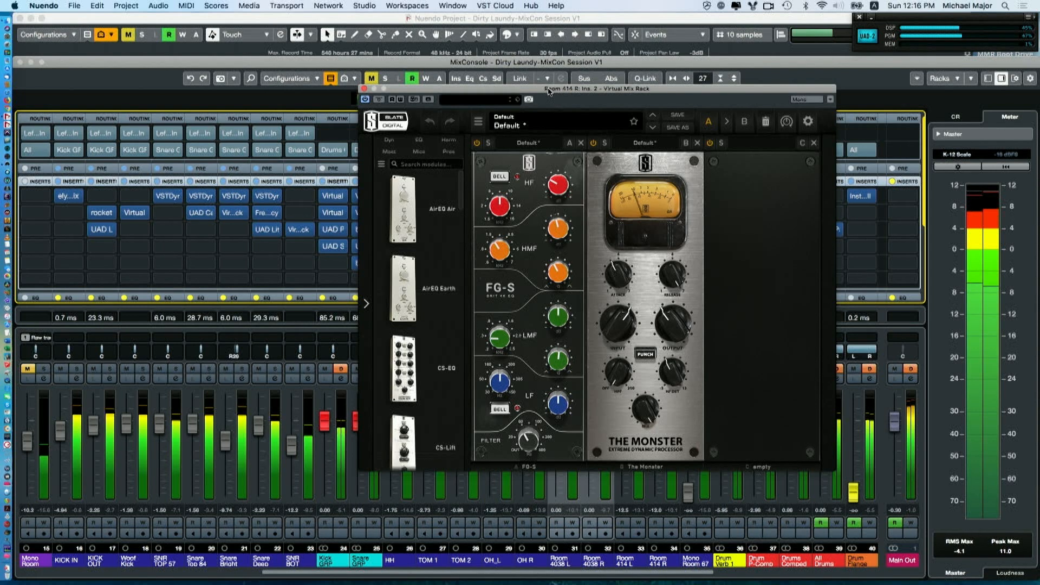
{"action": "left_click_drag", "start_coordinate": [549, 91], "coordinate": [628, 104]}
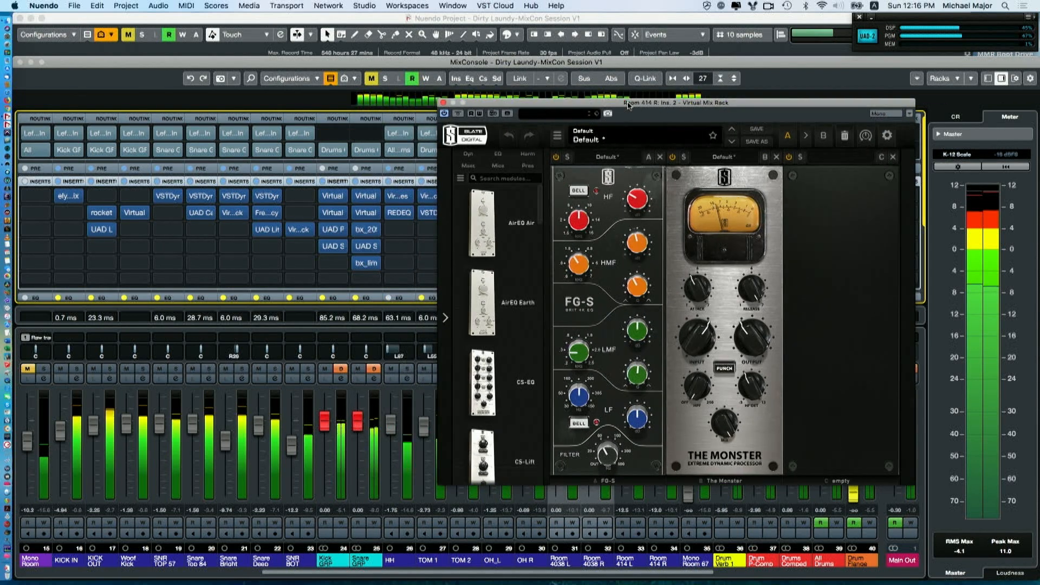
{"action": "left_click", "coordinate": [443, 102]}
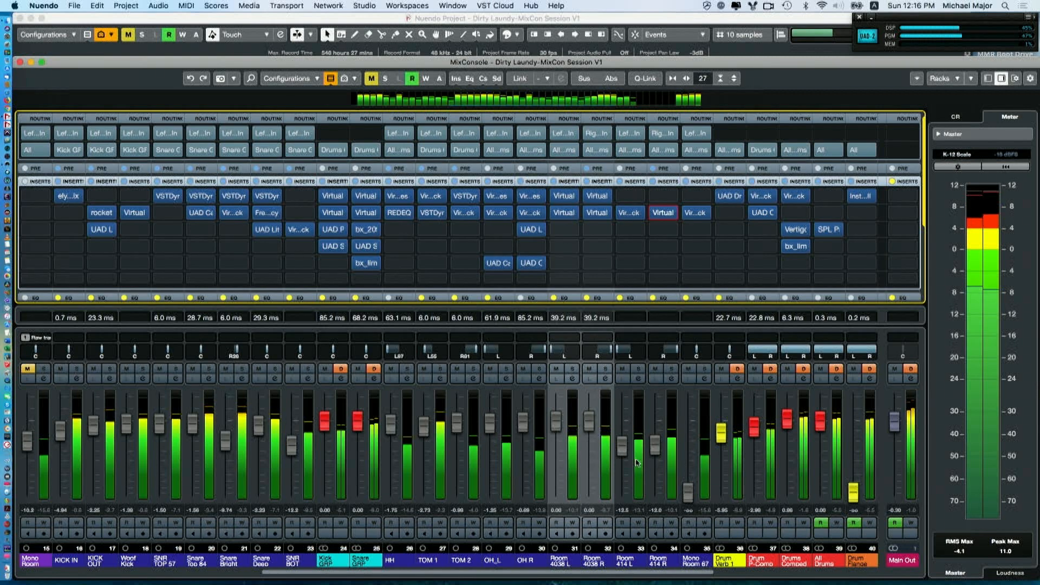